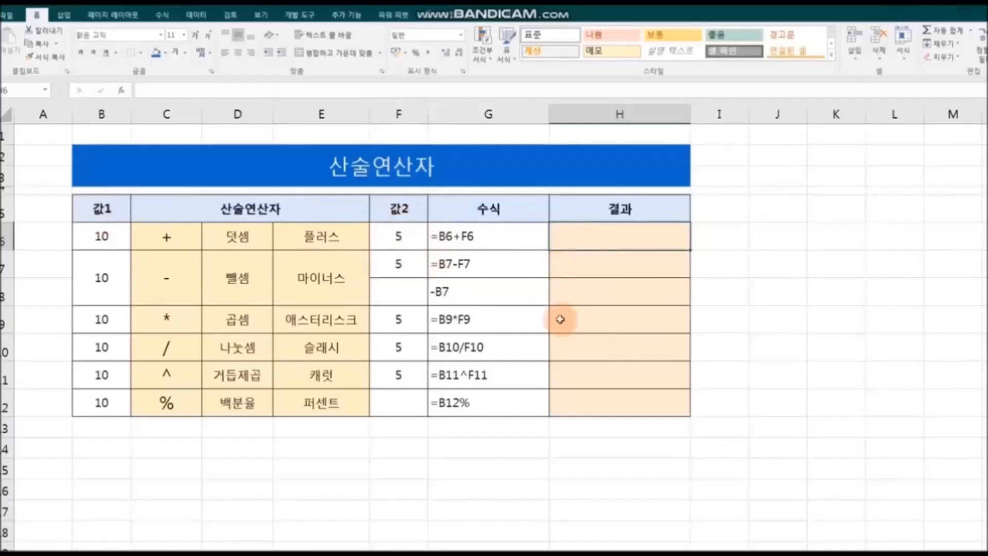
Enter the addition formula =B6+F6 in result cell H6 and reselect the cell to check its formula.
type("=")
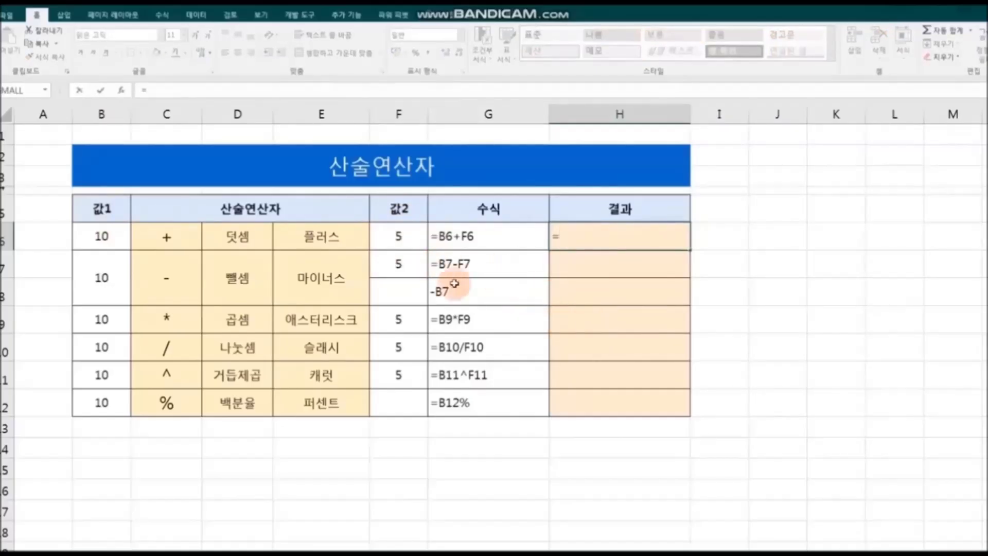
left_click(108, 236)
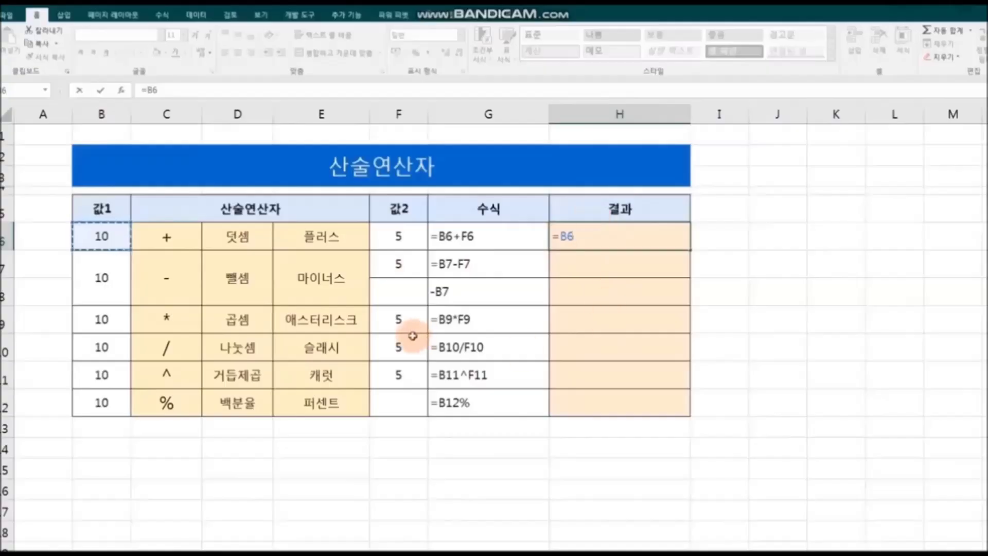
type("+")
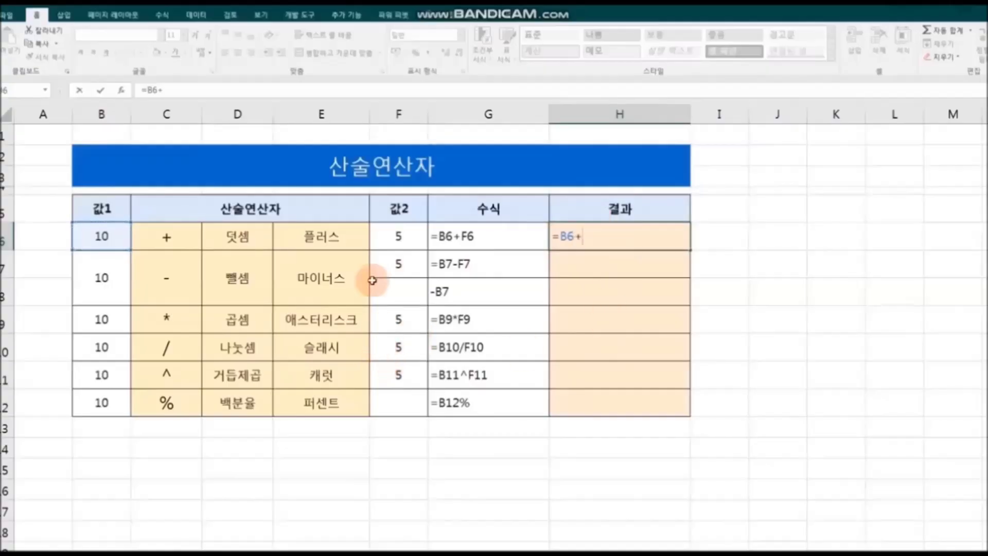
left_click(400, 232)
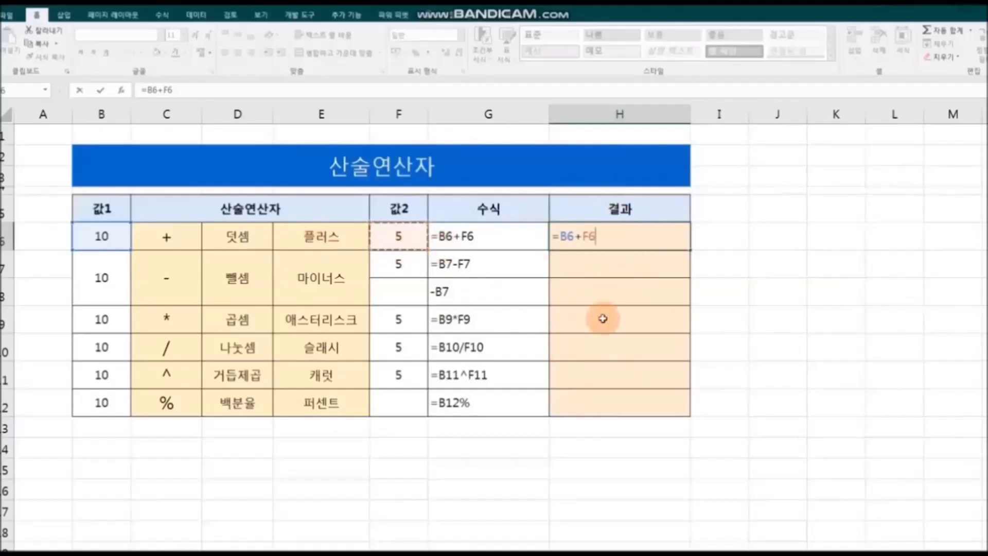
key("Return")
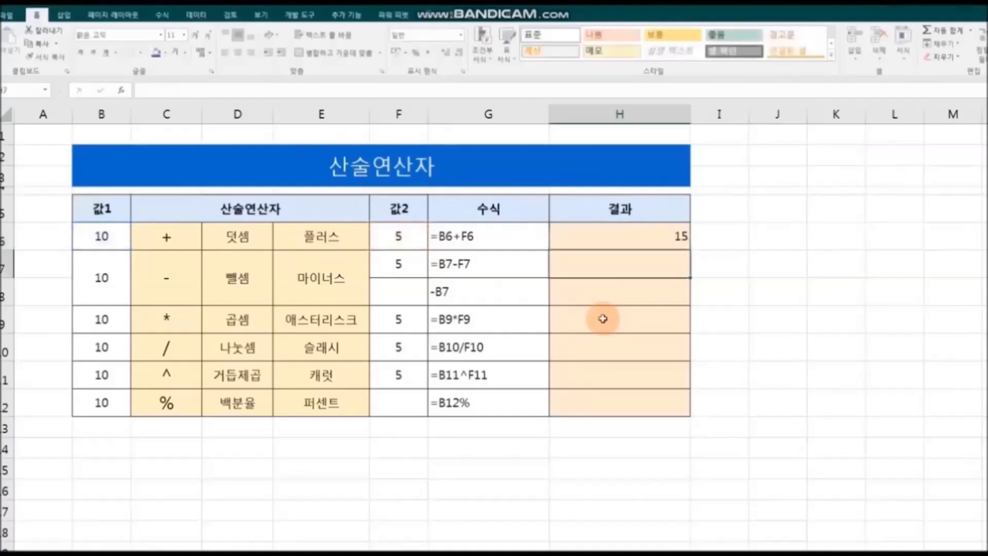
left_click(727, 298)
left_click(637, 240)
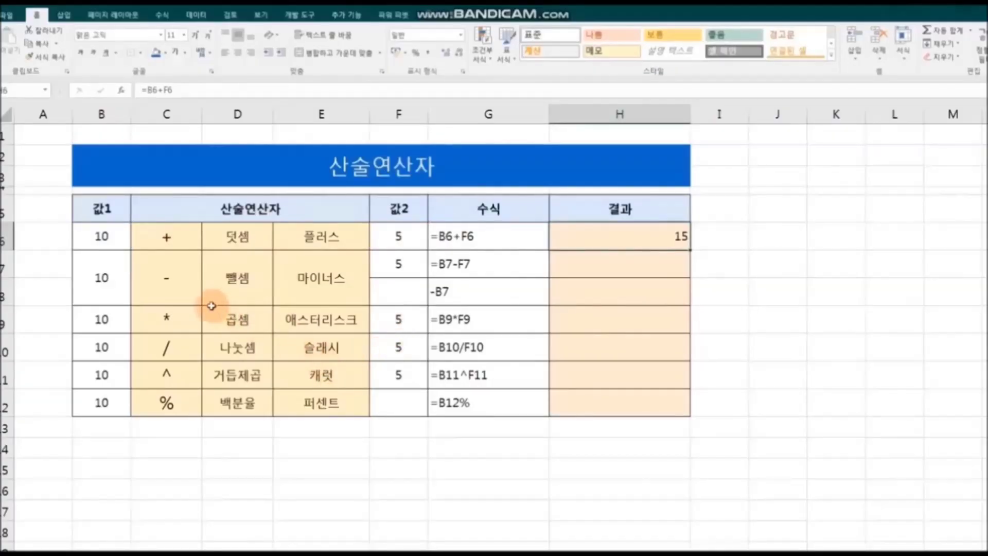
Enter the subtraction formula =B7-F7 in result cell H7 and reselect the cell to check its formula.
left_click_drag(172, 297, 311, 296)
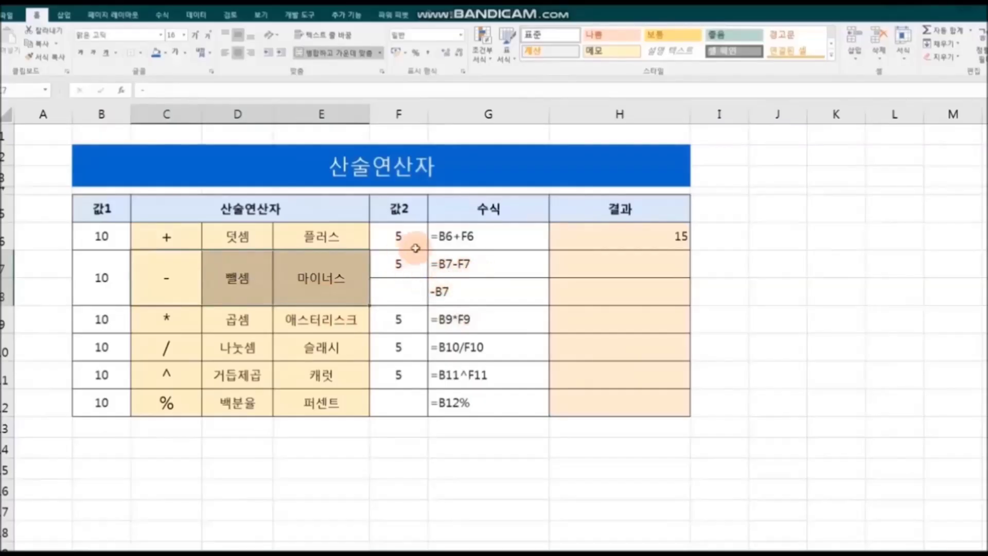
left_click(592, 272)
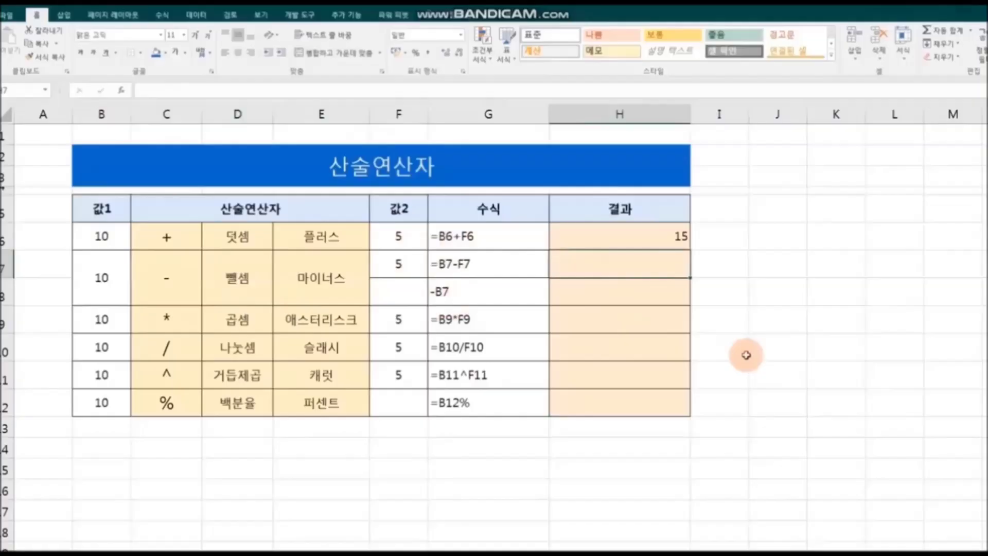
type("=")
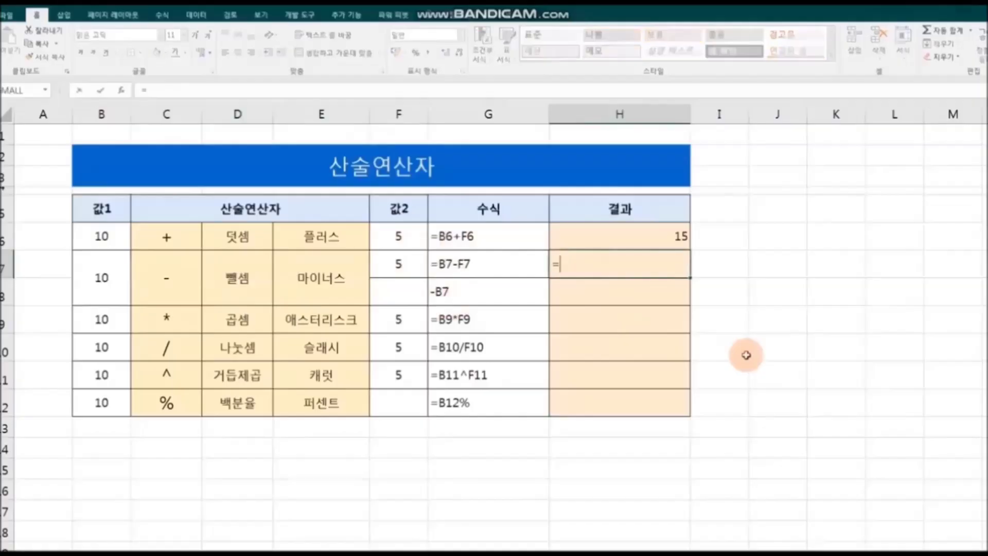
left_click(106, 289)
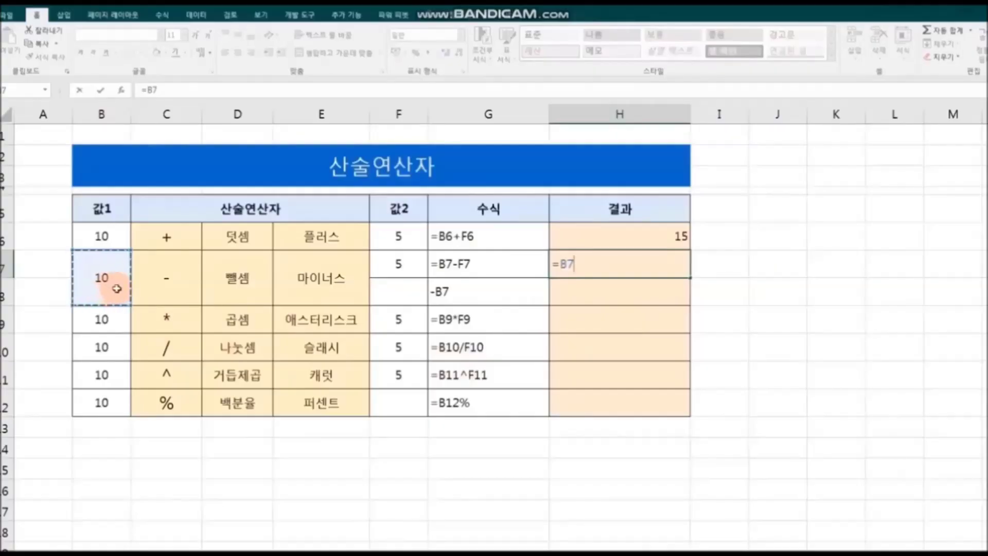
type("-")
left_click(390, 261)
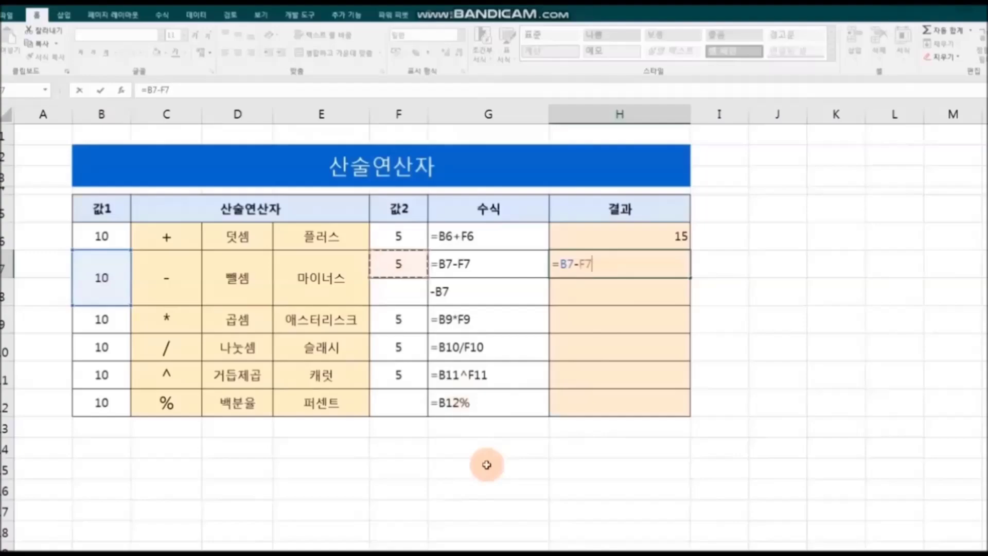
key("Return")
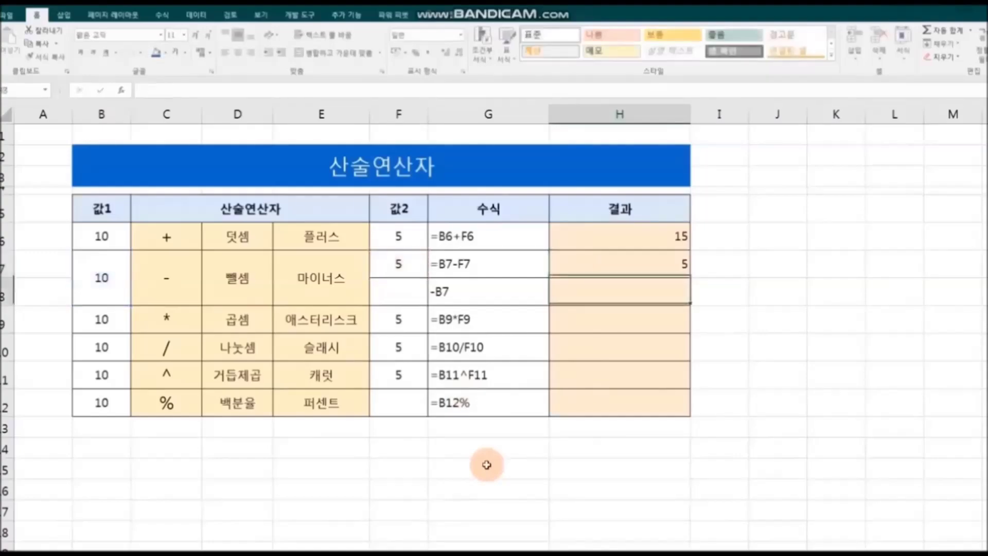
left_click(650, 268)
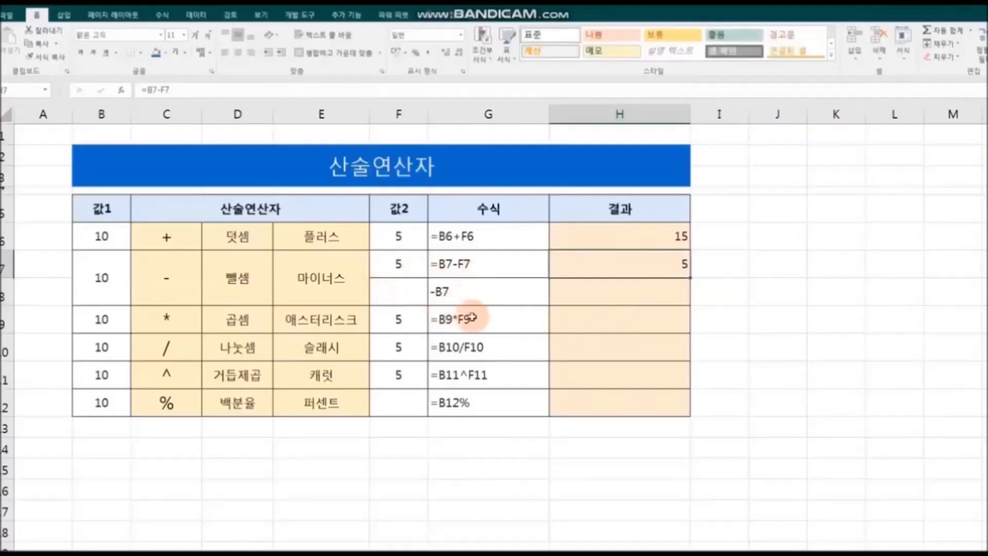
Enter the negation formula -B7 in result cell H8 and reselect the cell to check its formula.
left_click(615, 292)
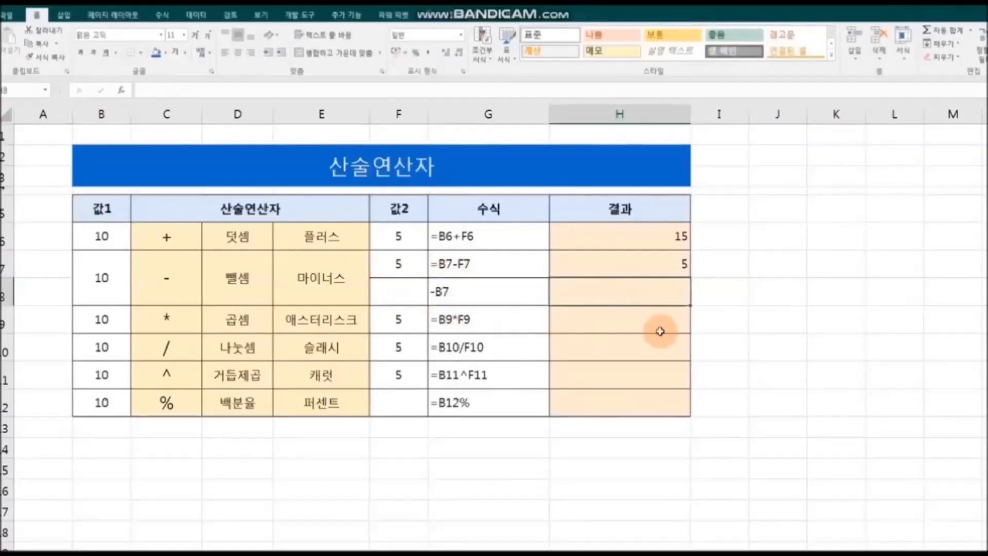
type("-")
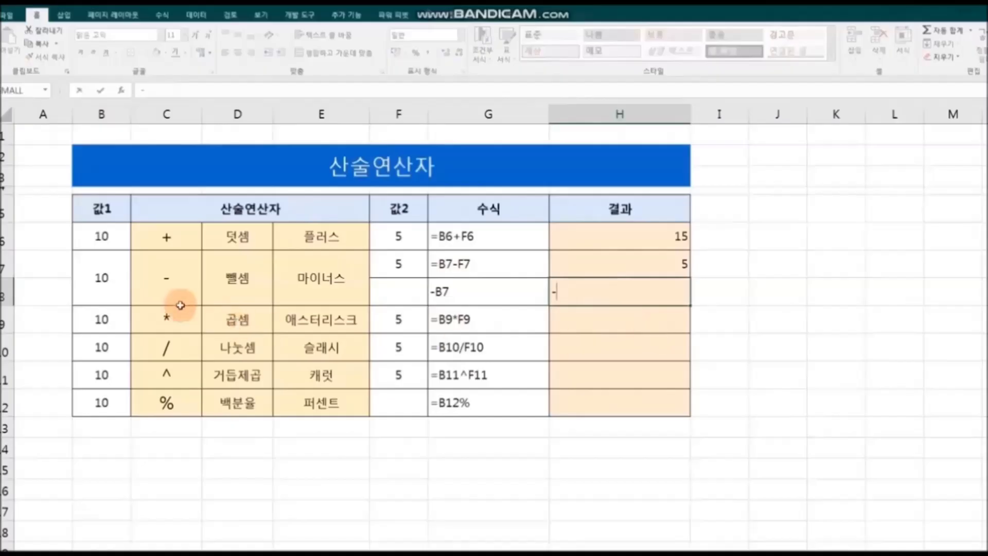
left_click(109, 278)
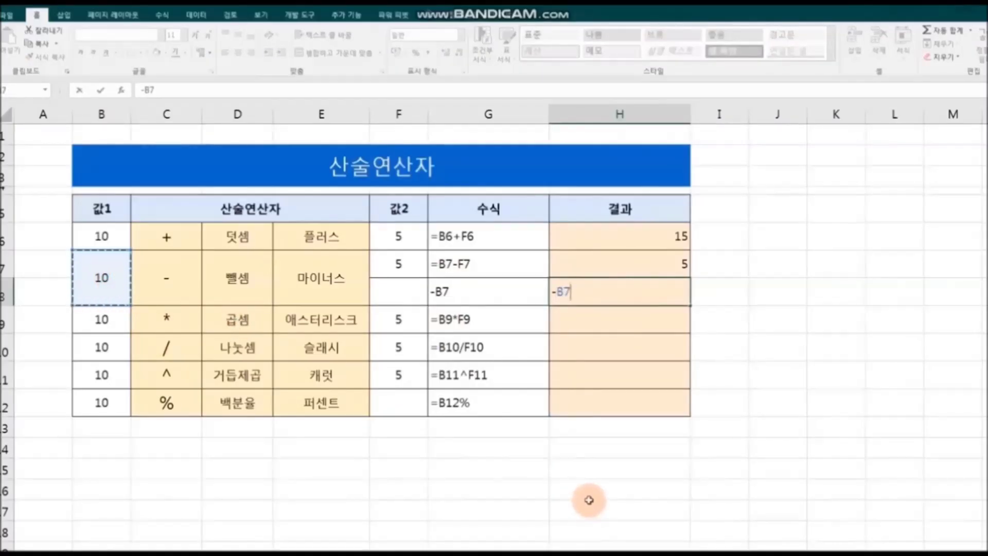
key("Return")
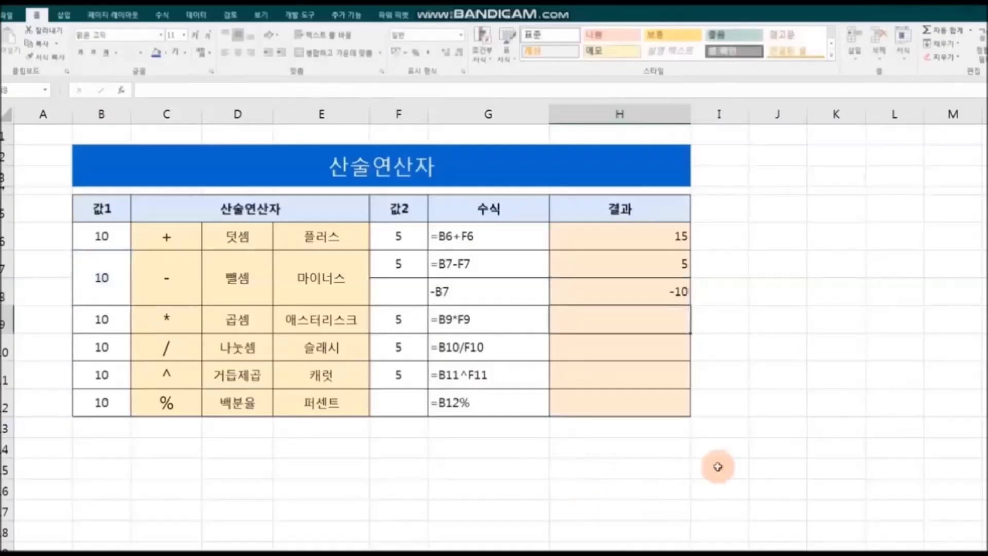
left_click(653, 294)
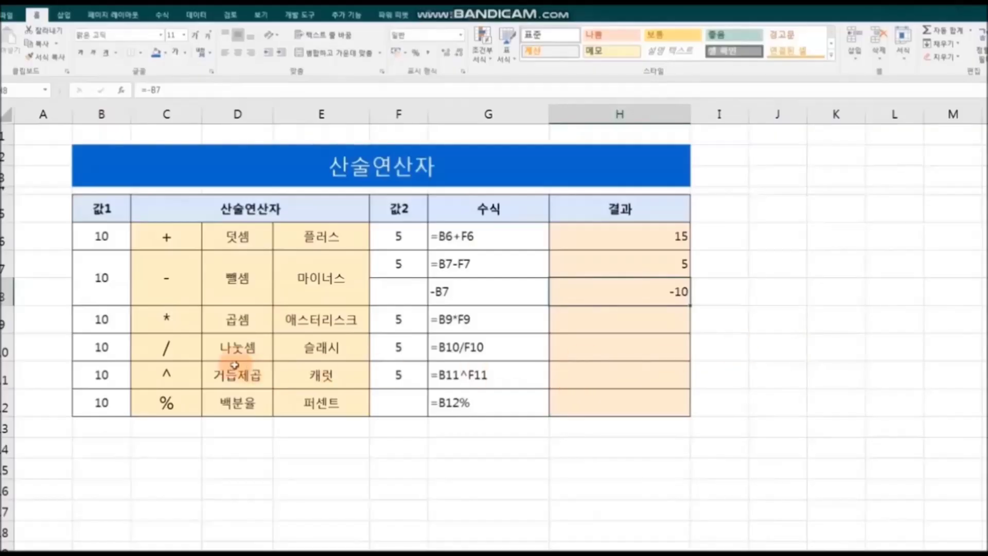
Enter the multiplication formula =B9*F9 in result cell H9 and reselect the cell to check its formula.
left_click_drag(184, 324, 379, 322)
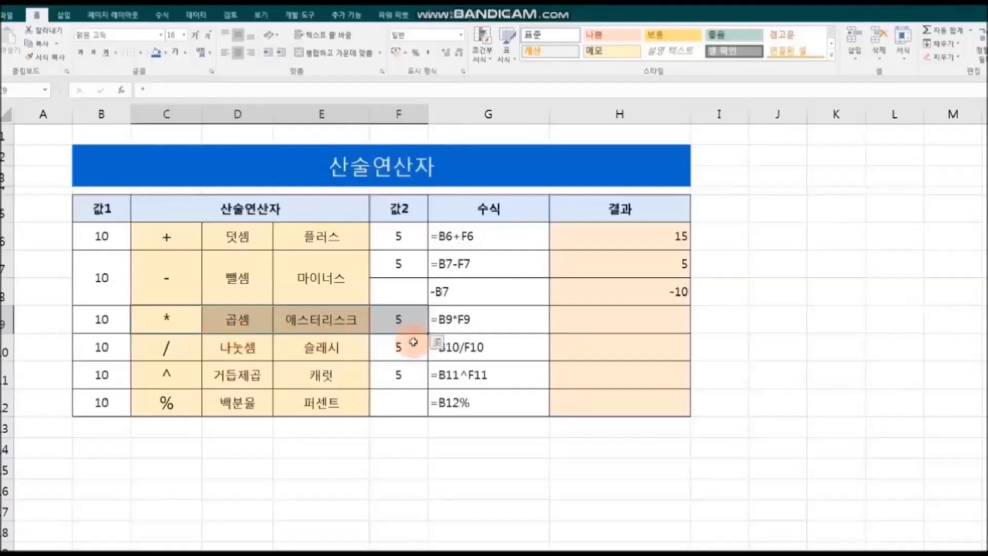
left_click(587, 327)
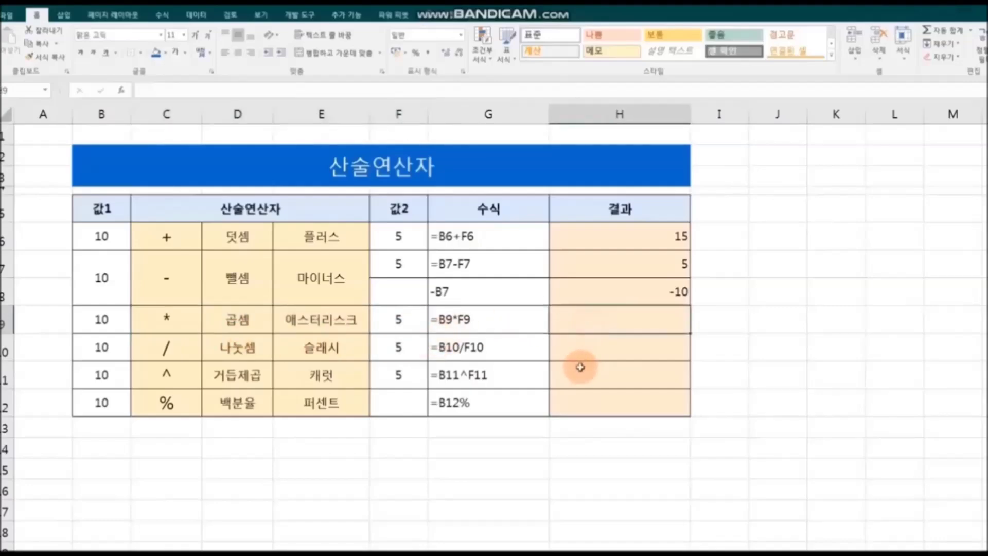
type("=")
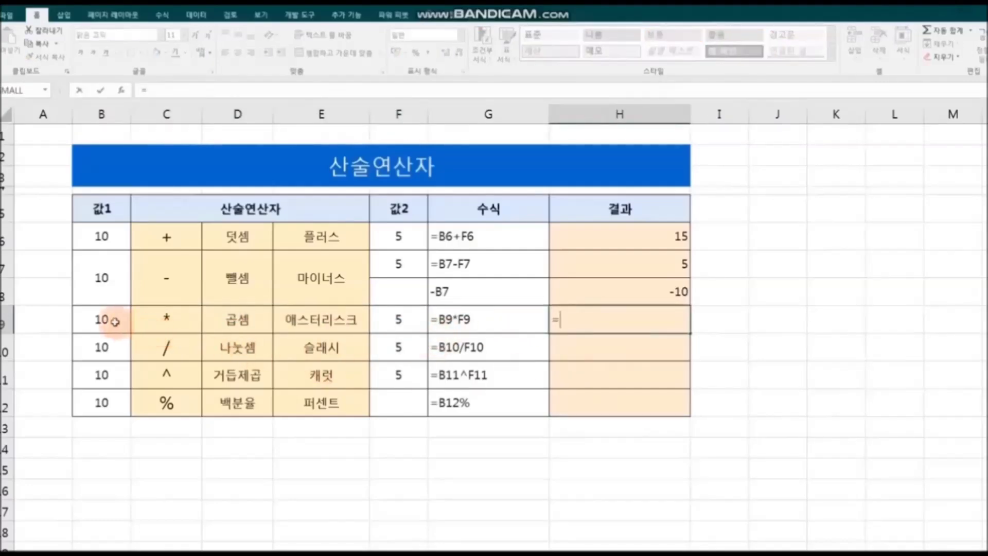
left_click(114, 319)
type("*")
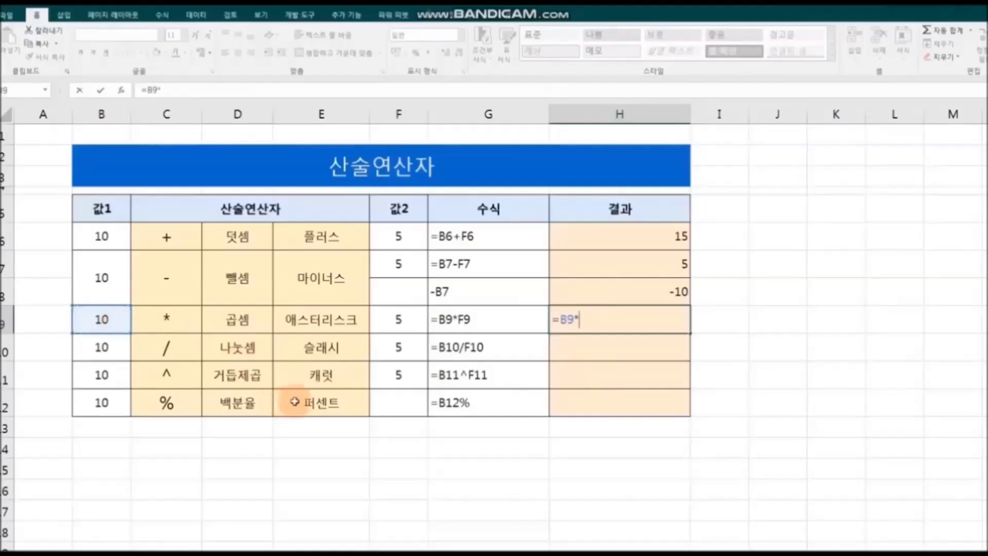
left_click(396, 327)
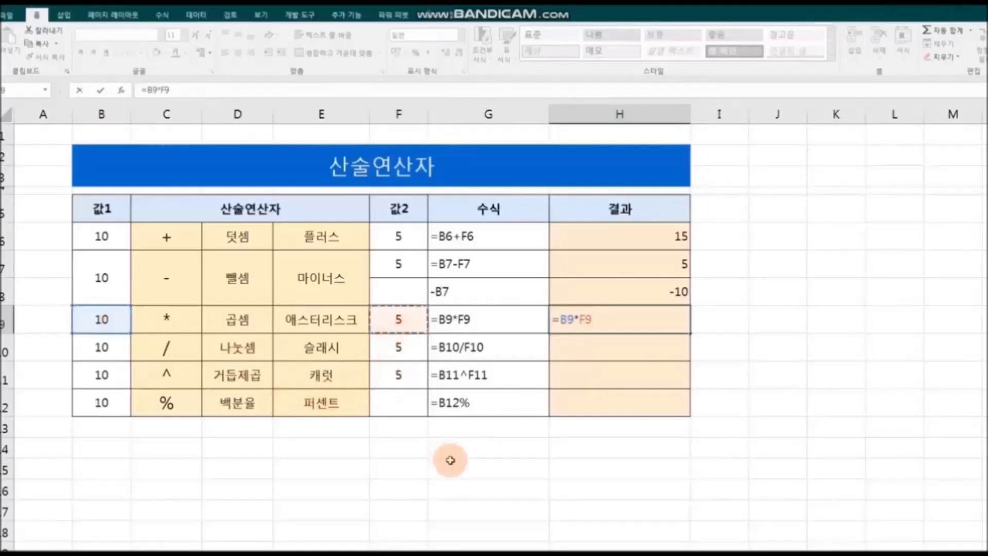
key("Return")
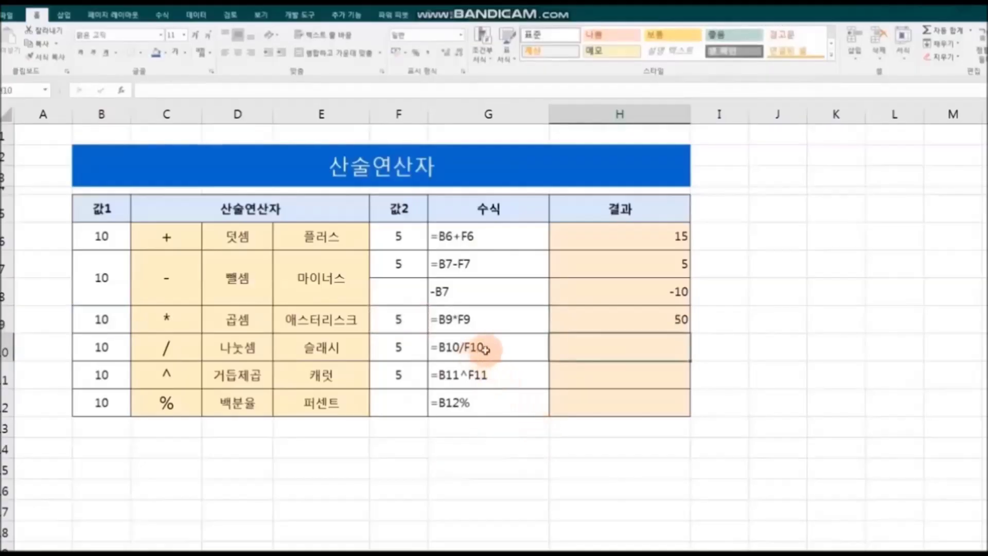
left_click(591, 321)
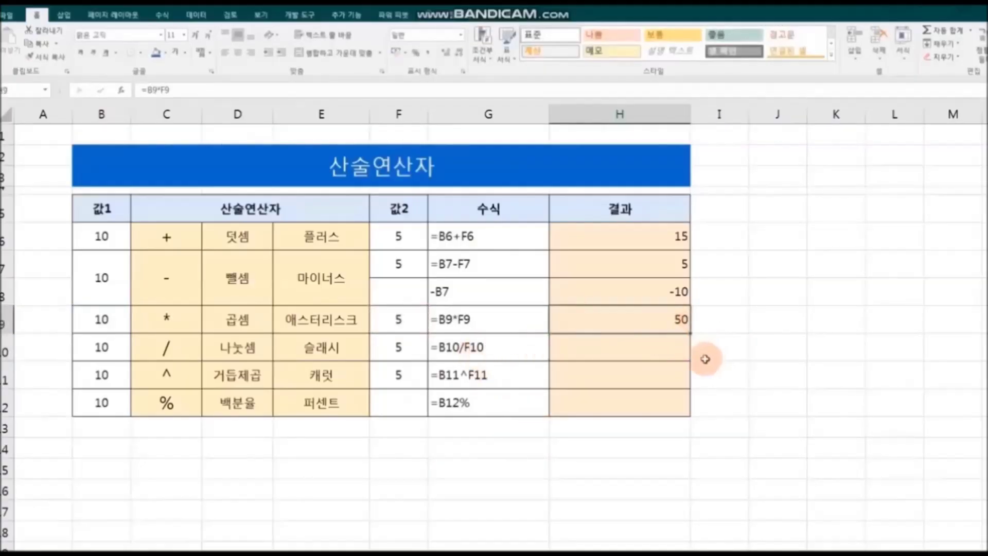
Enter the division formula =B10/F10 in result cell H10 and reselect the cell to check its formula.
left_click(172, 353)
left_click_drag(177, 353, 364, 355)
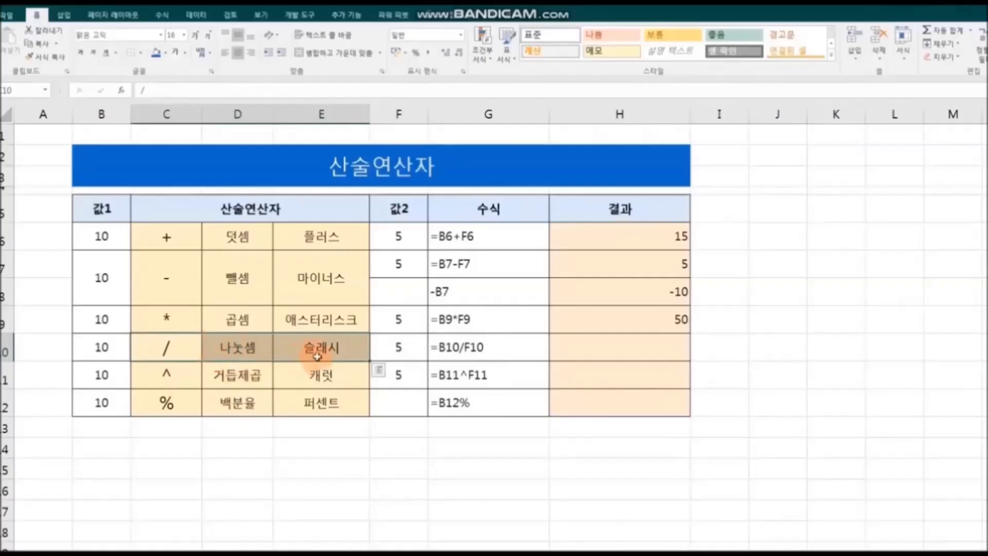
left_click(577, 347)
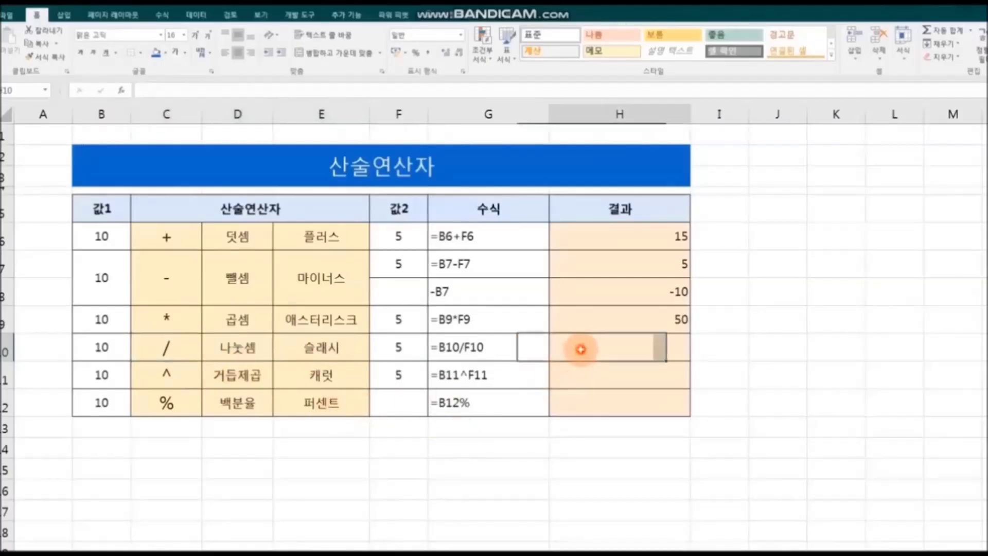
type("=")
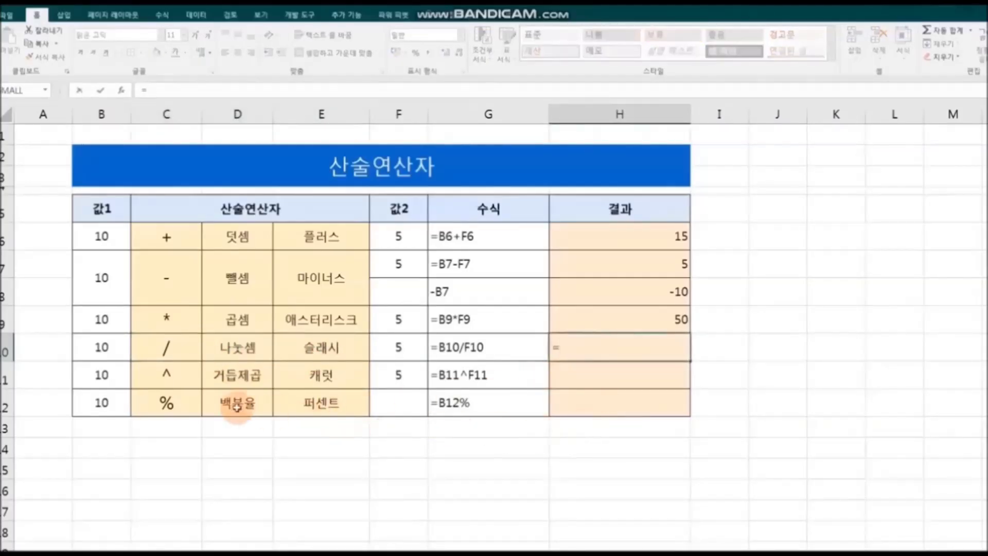
left_click(104, 348)
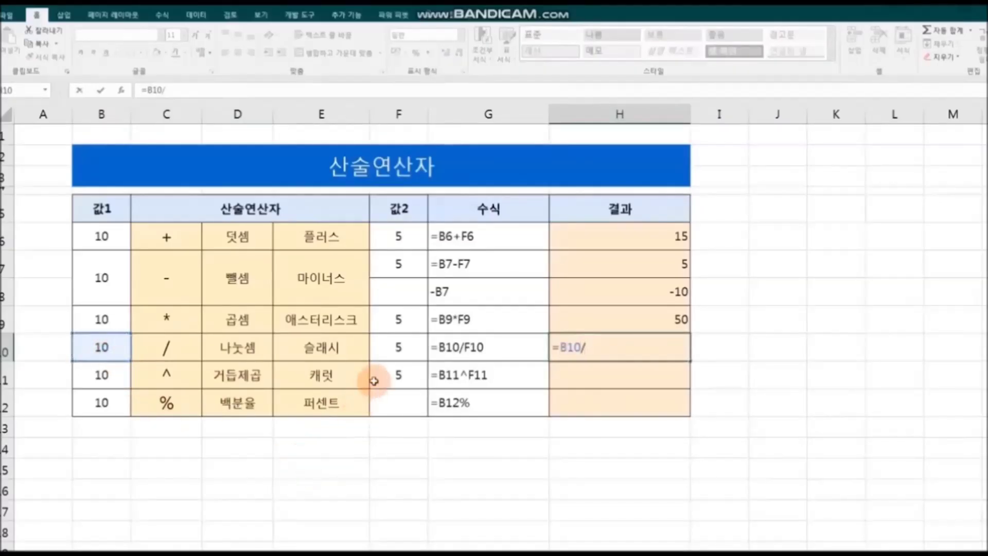
left_click(396, 346)
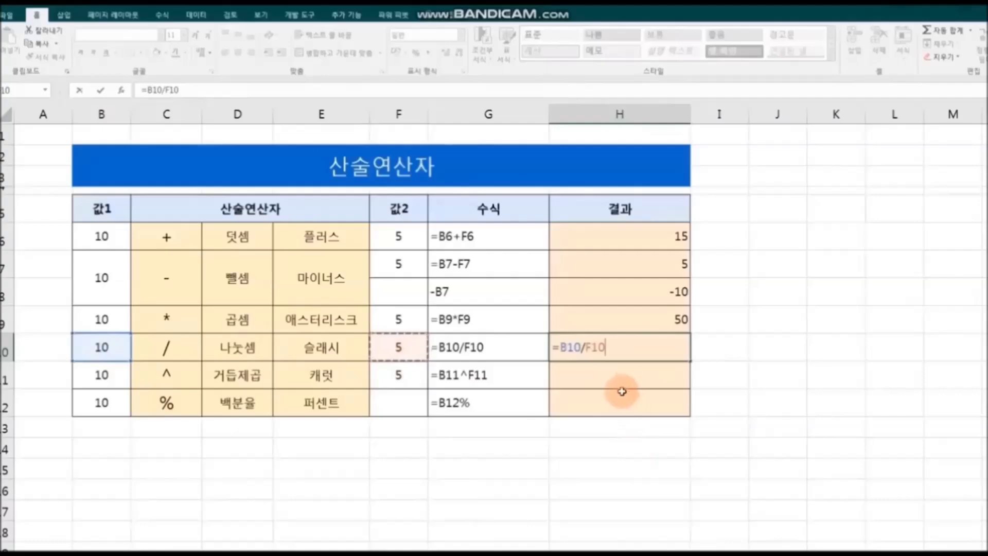
key("Return")
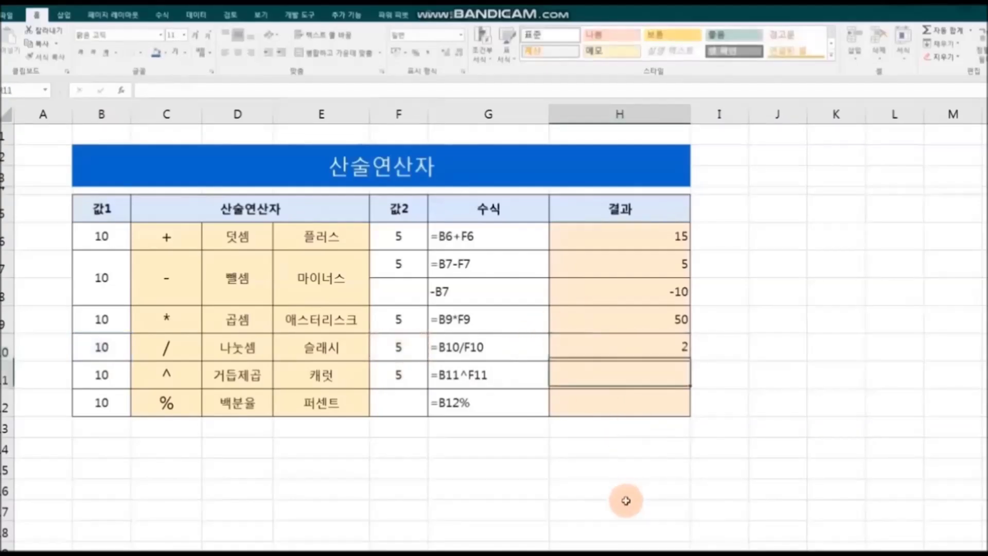
left_click(633, 347)
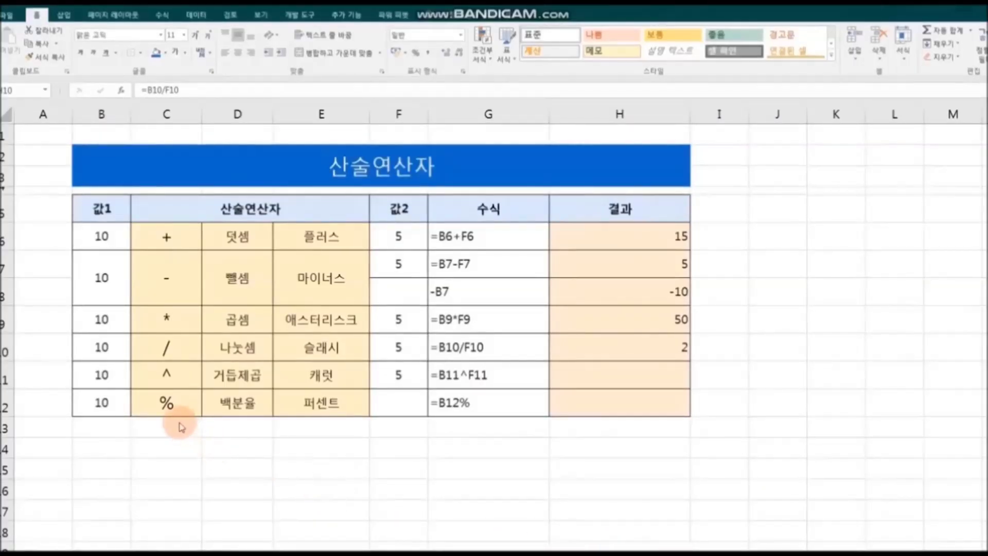
Enter the exponentiation formula =B11^F11 in result cell H11 and reselect the cell to check its formula.
left_click(149, 376)
left_click_drag(150, 376, 294, 375)
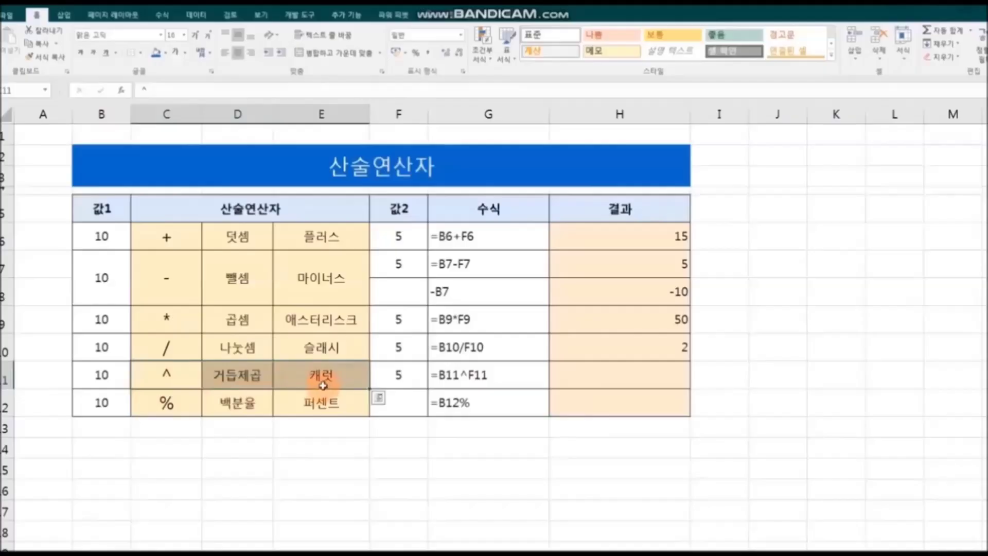
left_click(117, 384)
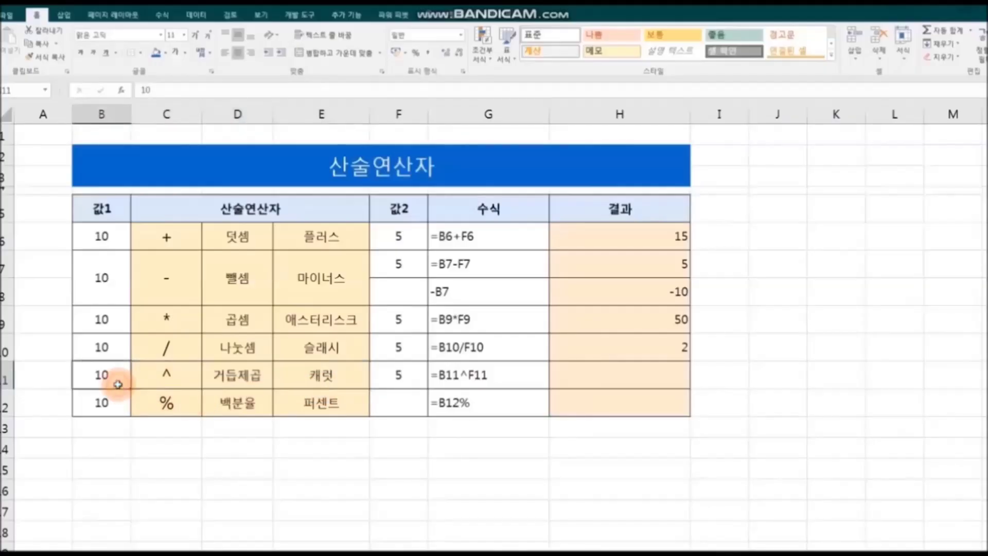
left_click(388, 376)
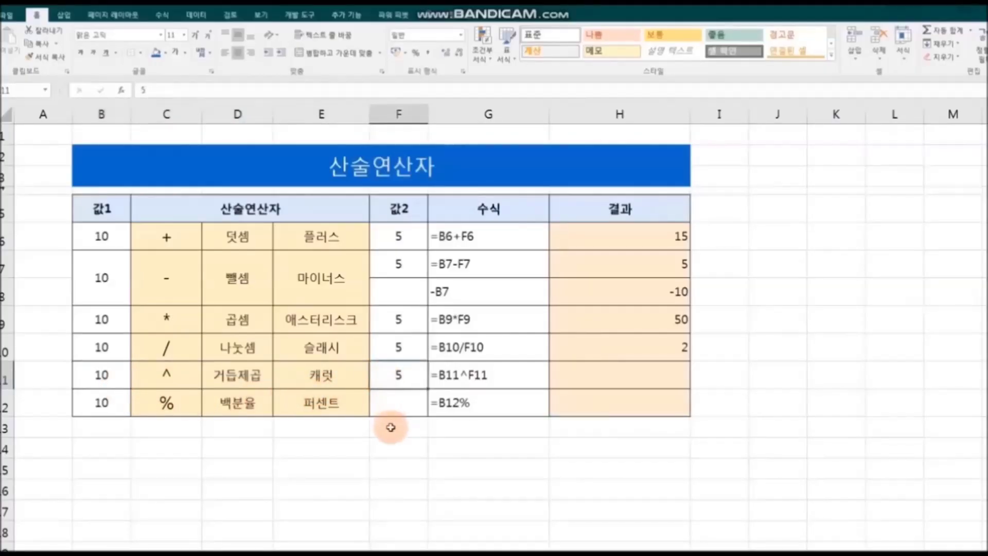
left_click(589, 374)
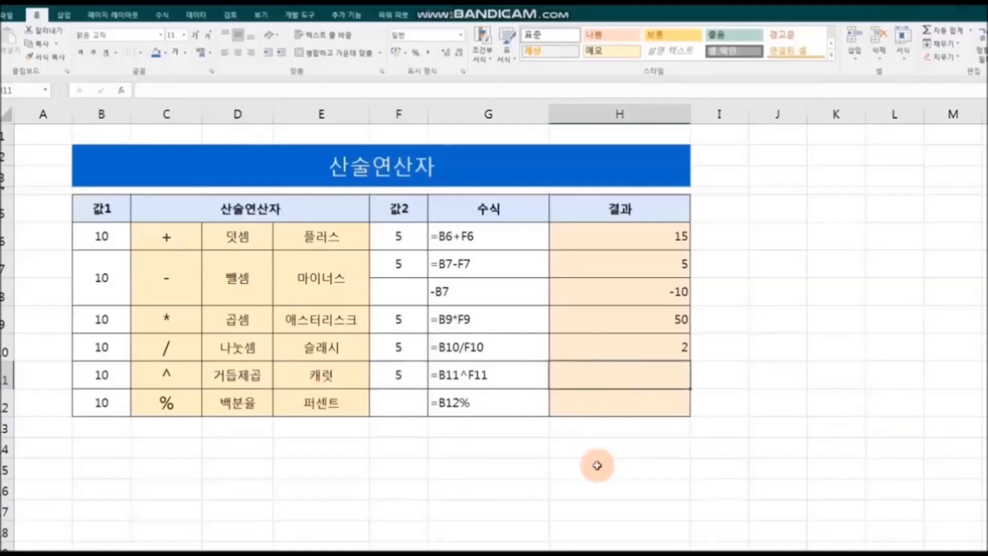
type("=")
left_click(98, 374)
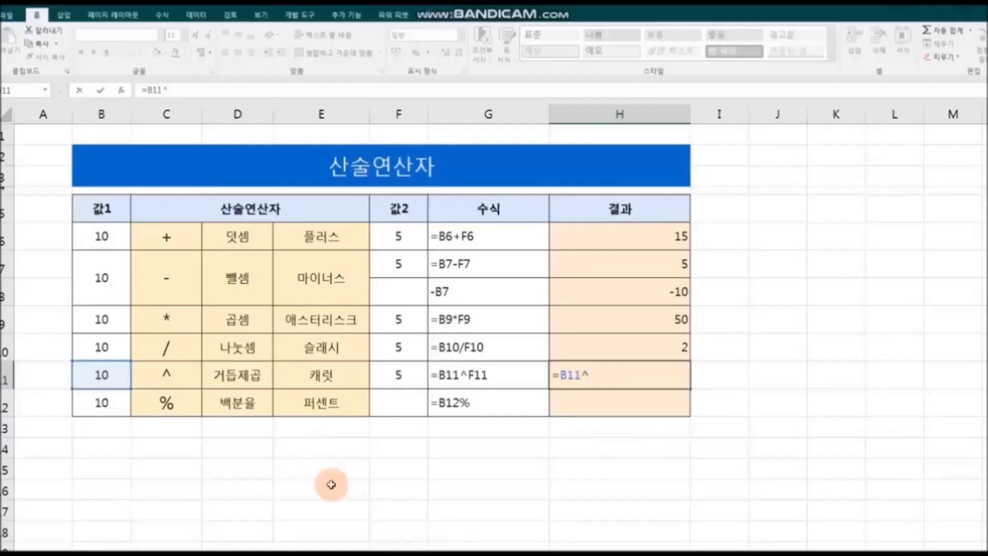
left_click(397, 378)
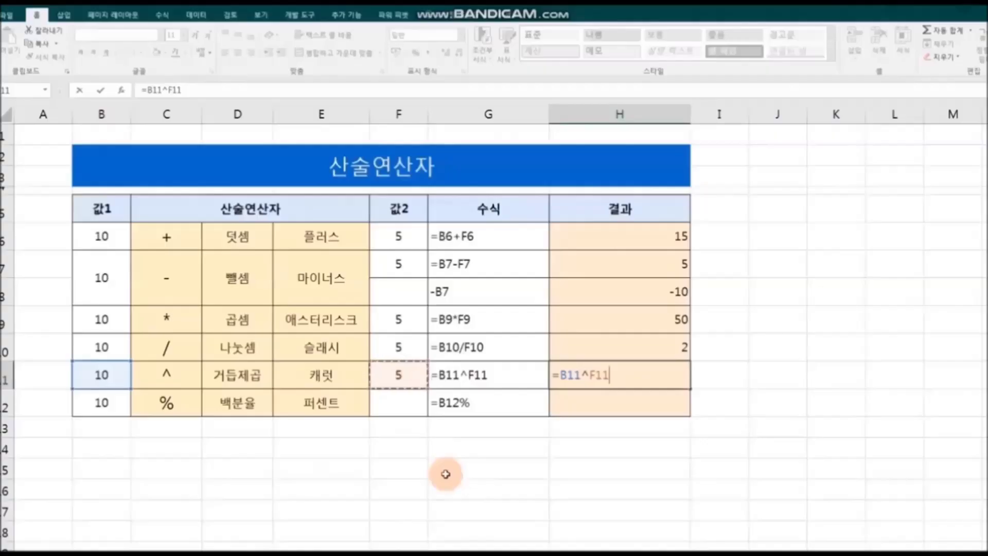
key("Return")
left_click(568, 375)
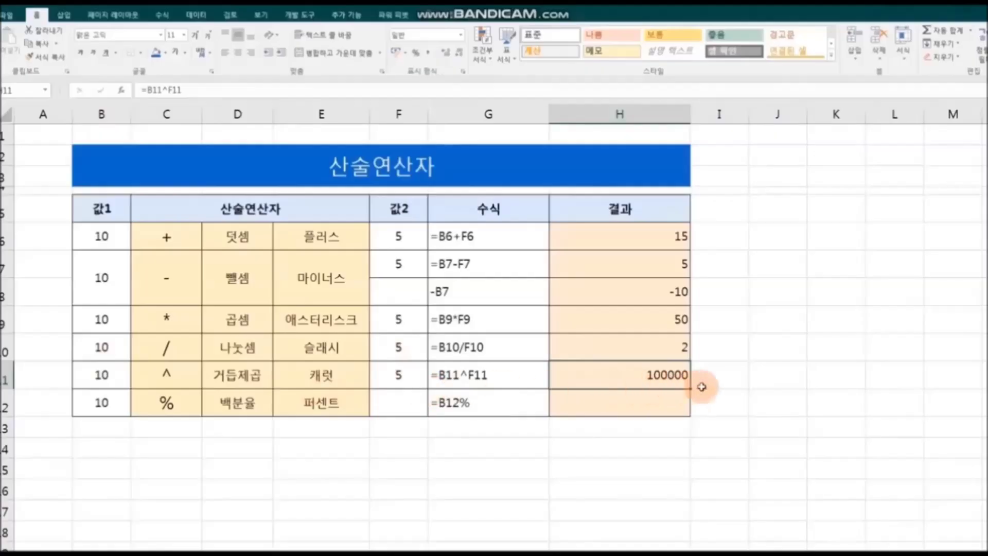
Merge and center cells I11:K11 beside the exponentiation result and enter 10*10*10*10*10 as an explanatory note.
left_click(718, 379)
left_click_drag(718, 379, 833, 375)
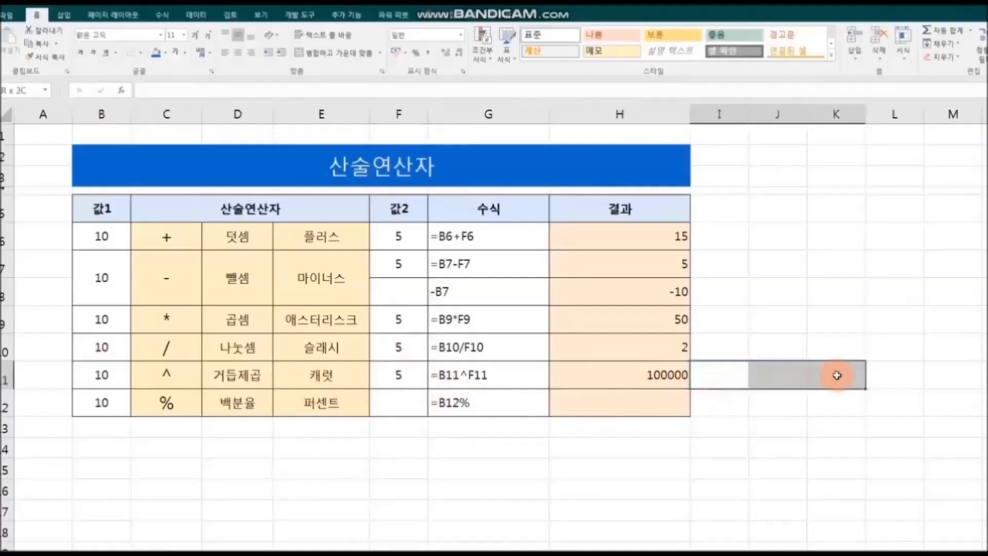
left_click(314, 53)
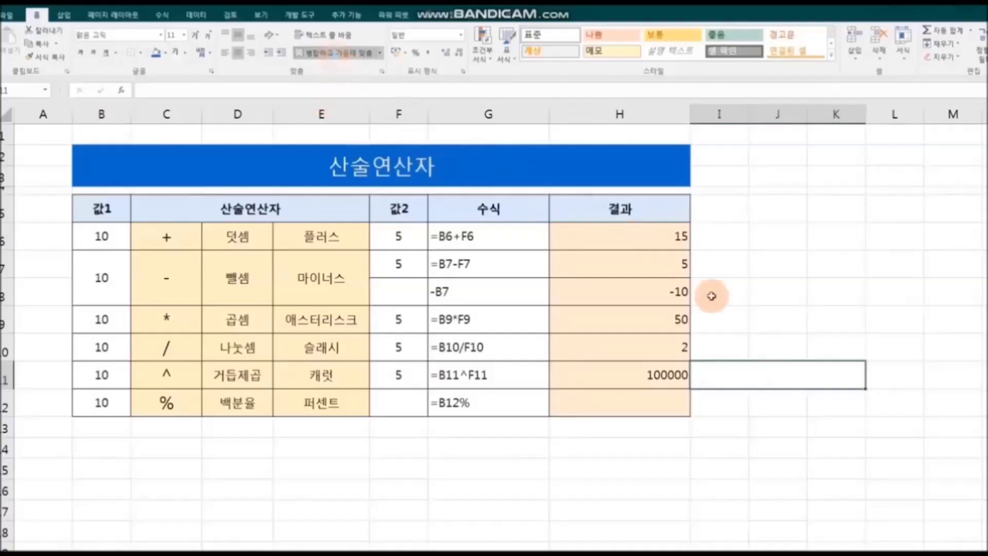
type("10*10")
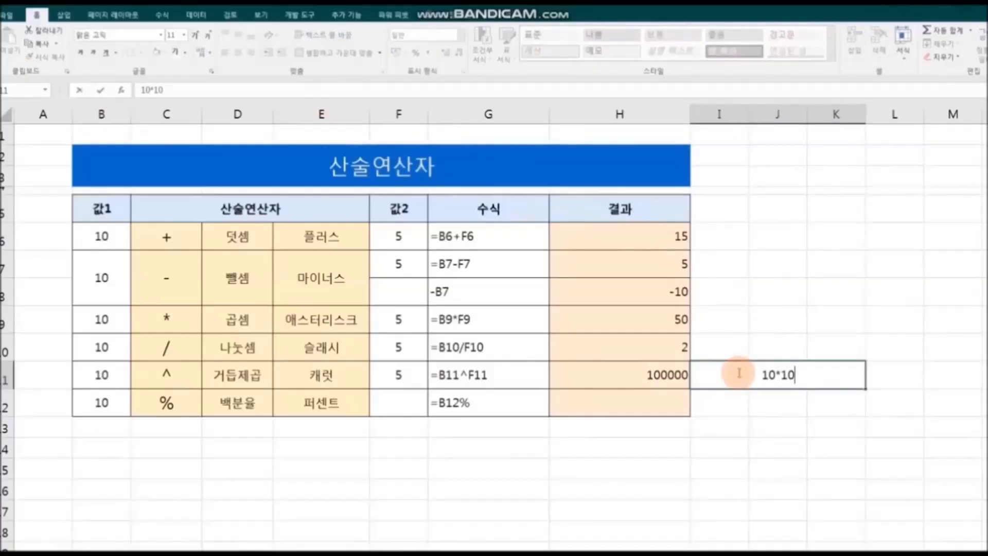
type("*10*10*10")
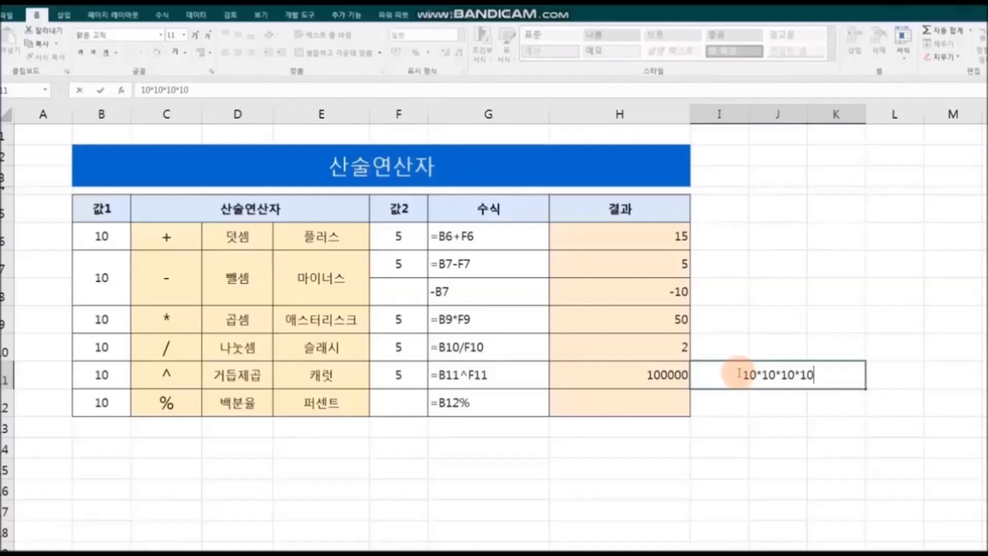
left_click(817, 387)
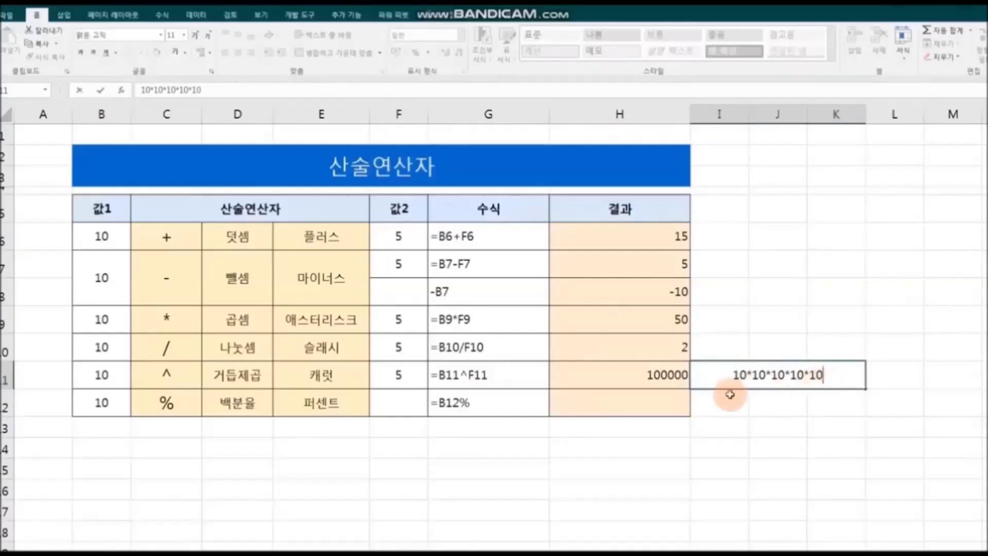
left_click(897, 375)
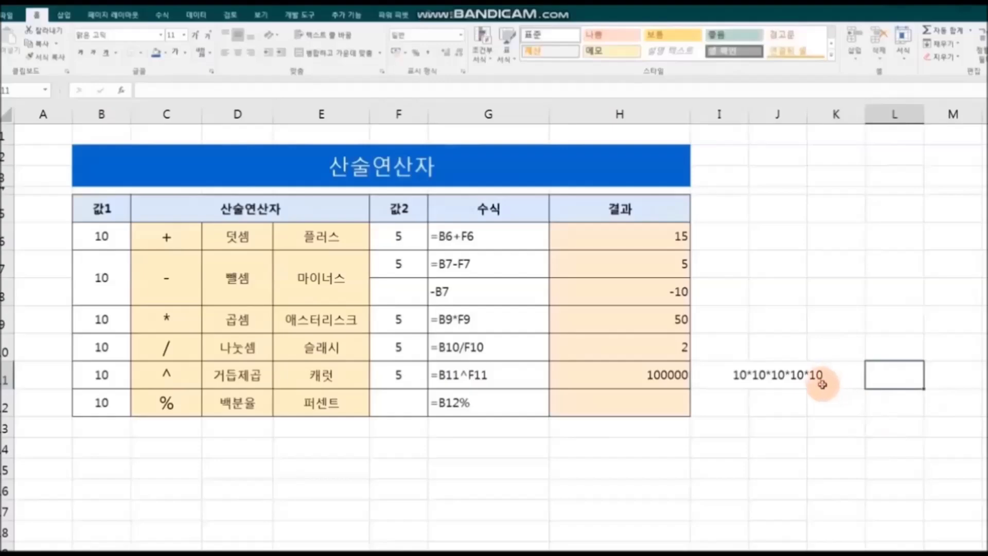
left_click(819, 383)
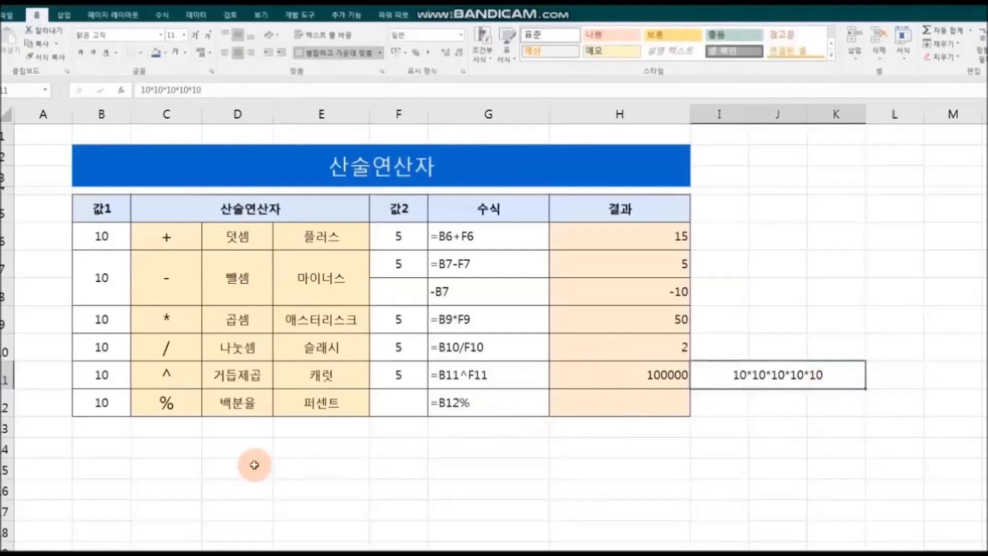
Enter the percentage formula =B12% in result cell H12 and reselect the cell to check its formula.
left_click_drag(163, 404, 317, 407)
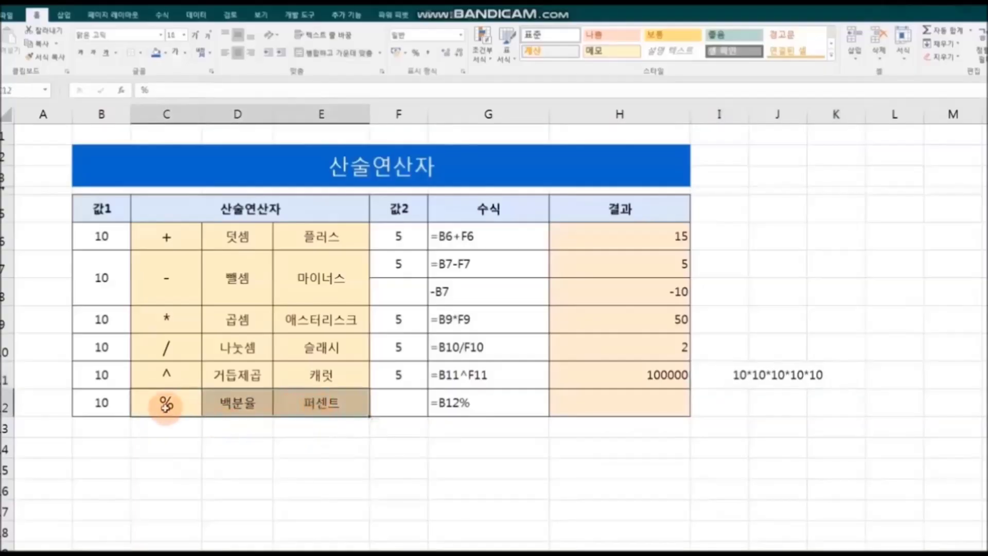
left_click(111, 408)
left_click(641, 400)
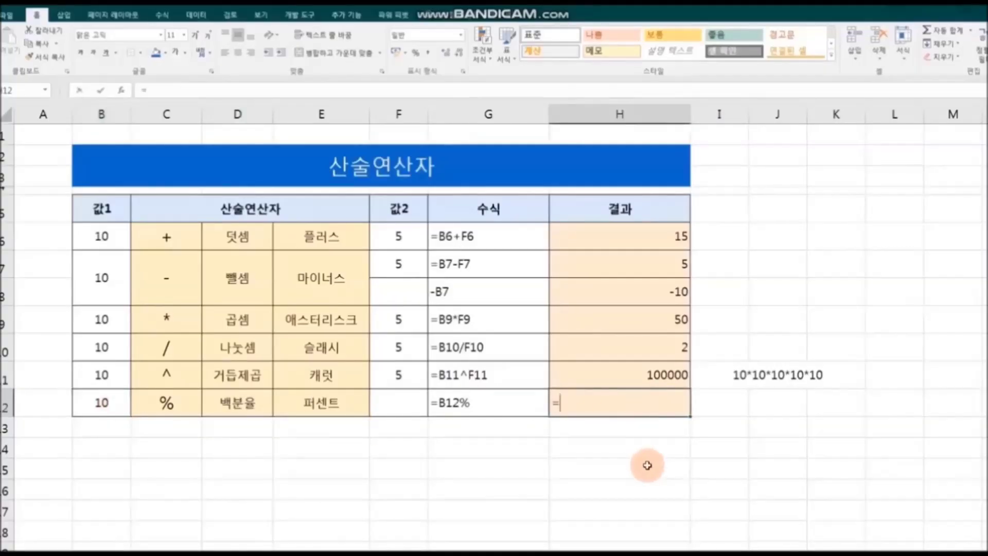
type("=")
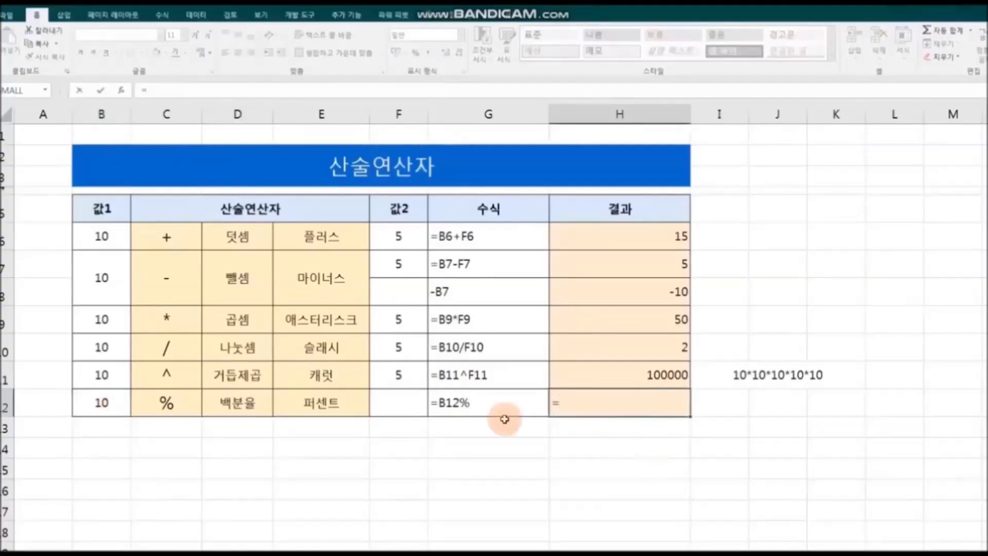
left_click(114, 405)
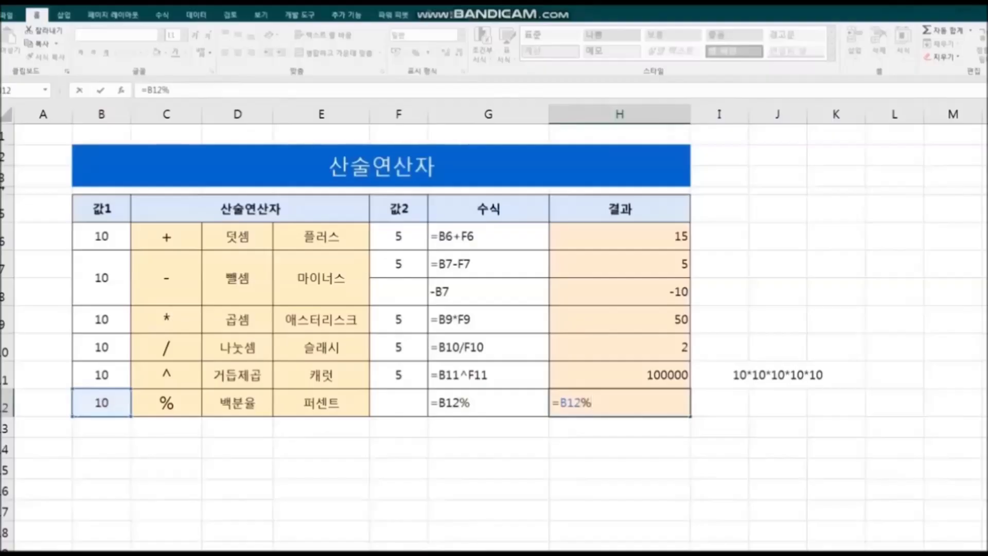
key("Return")
key("Up")
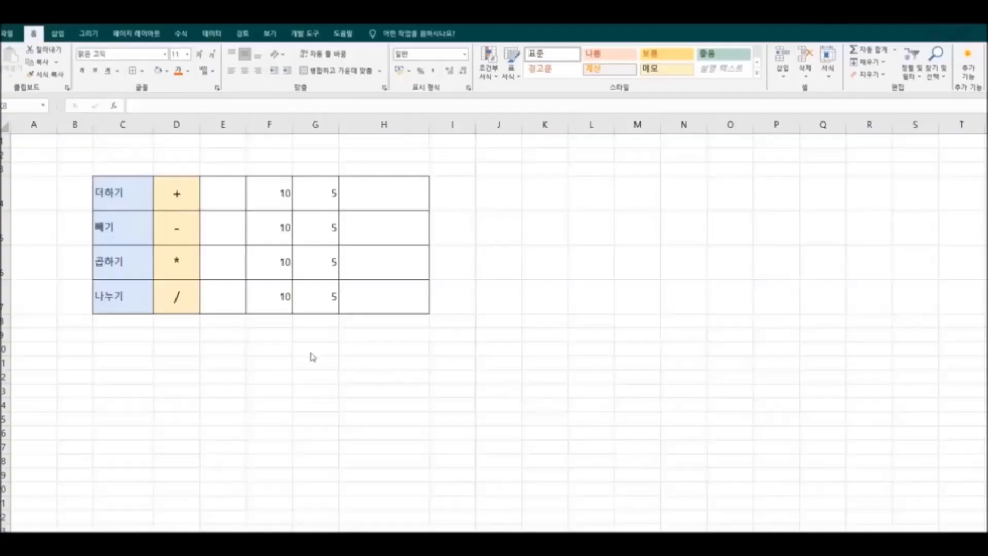
In the four-row practice table, enter the addition formula =F4+G4 in cell H4 of the 더하기 row.
left_click_drag(163, 190, 166, 295)
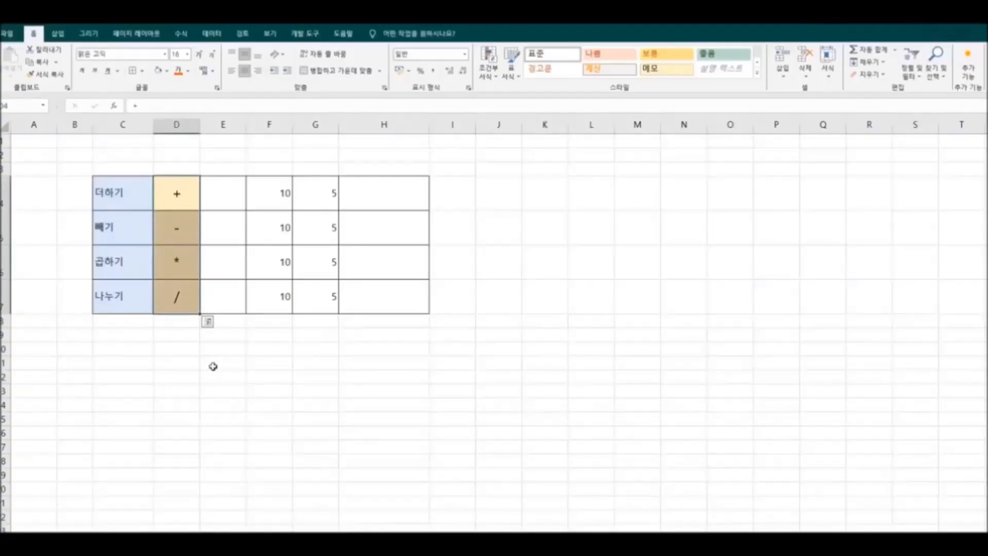
left_click(213, 366)
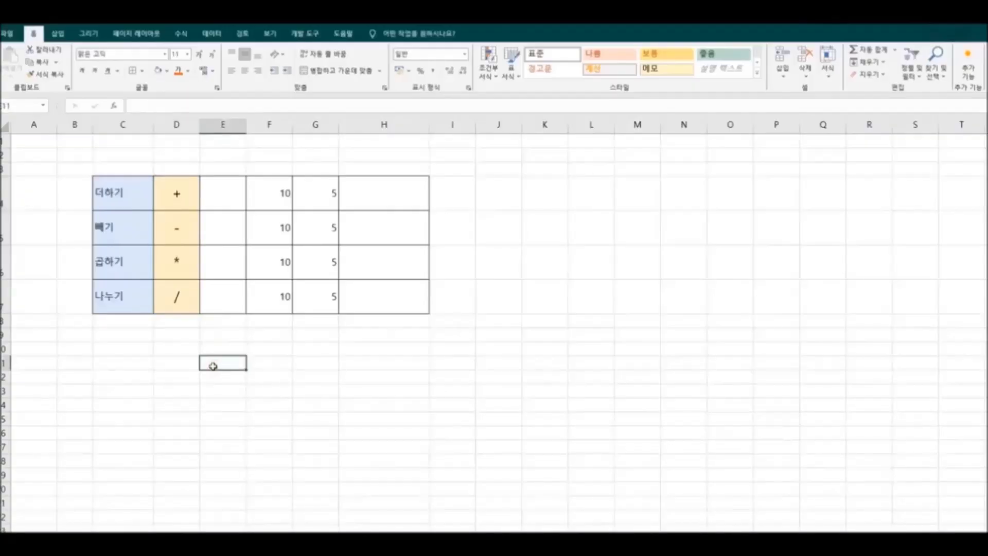
left_click(380, 193)
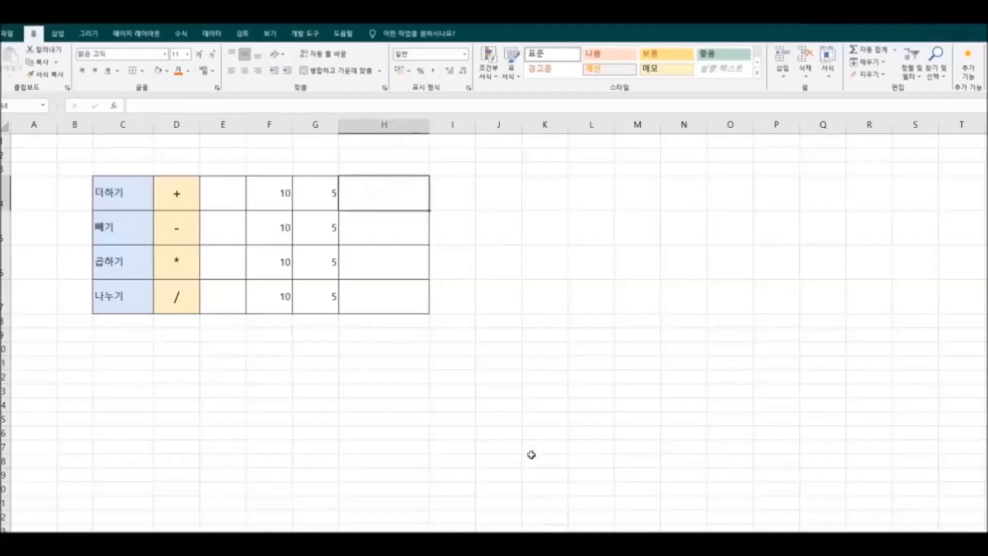
type("=")
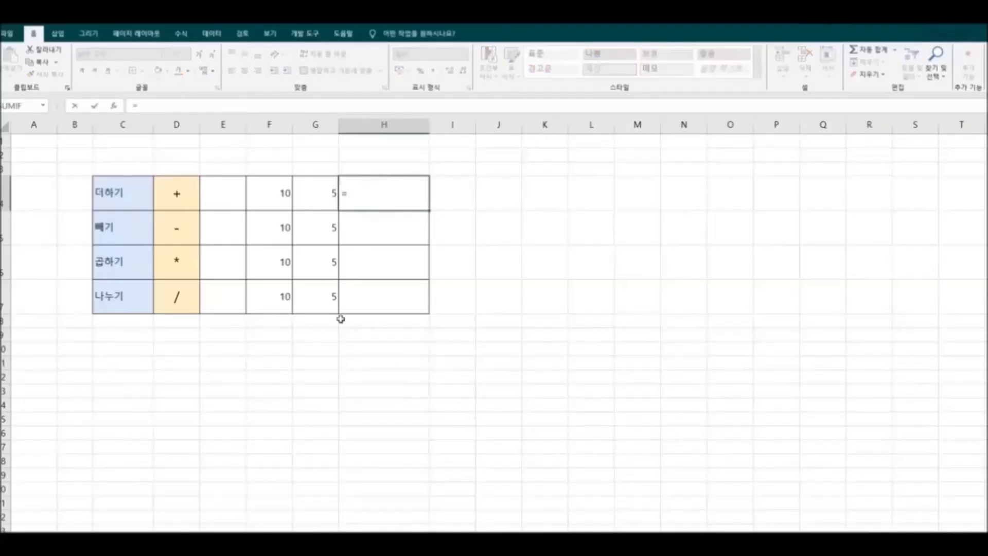
left_click(265, 194)
type("+")
left_click(327, 203)
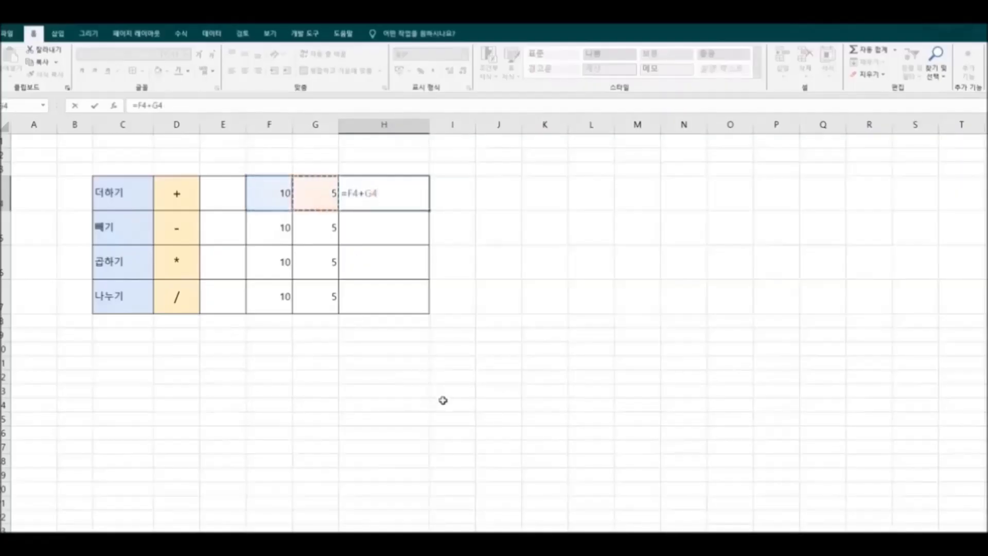
key("Return")
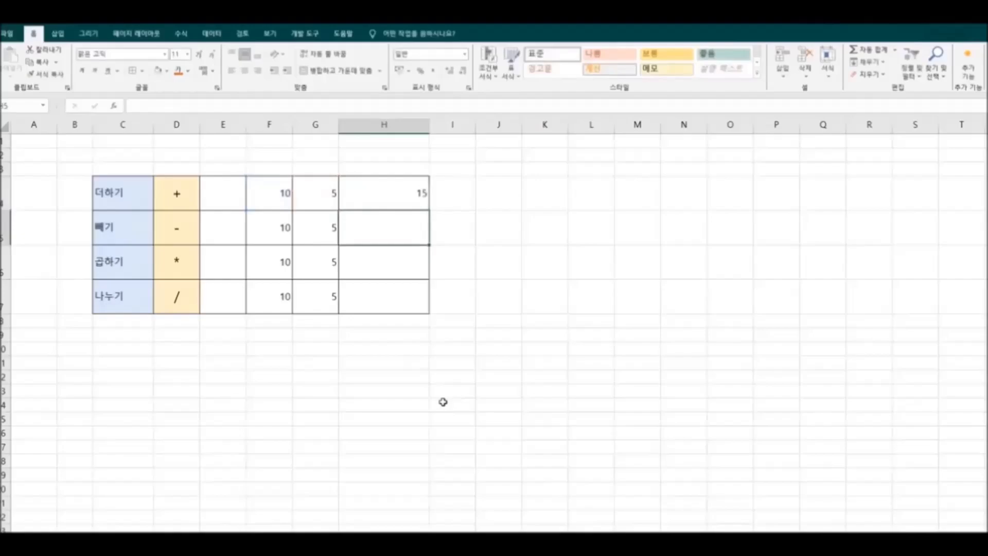
Enter the subtraction formula =F5-G5 in cell H5 of the 빼기 row.
type("=")
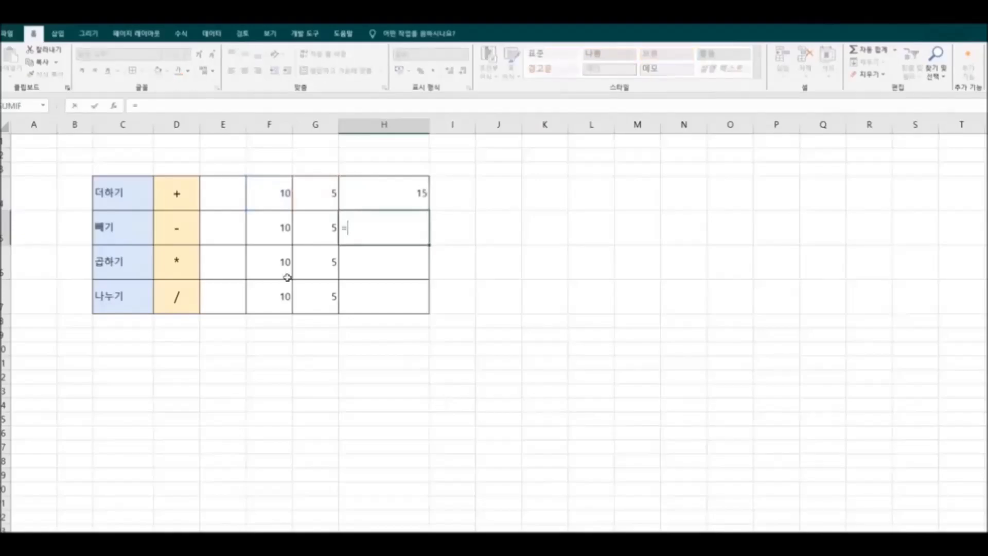
left_click(274, 229)
type("-")
left_click(308, 223)
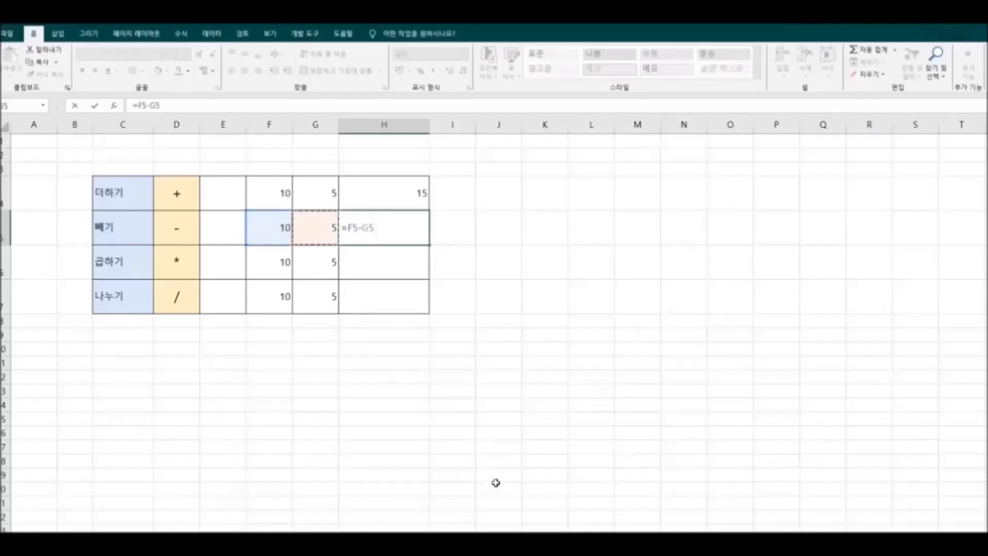
key("Return")
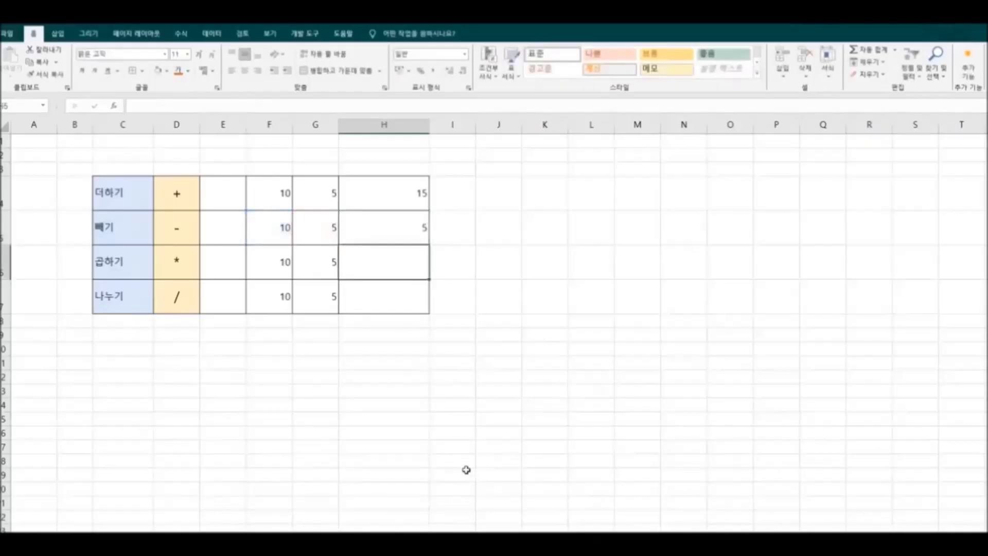
Enter the multiplication formula =F6*G6 in cell H6 of the 곱하기 row.
type("=")
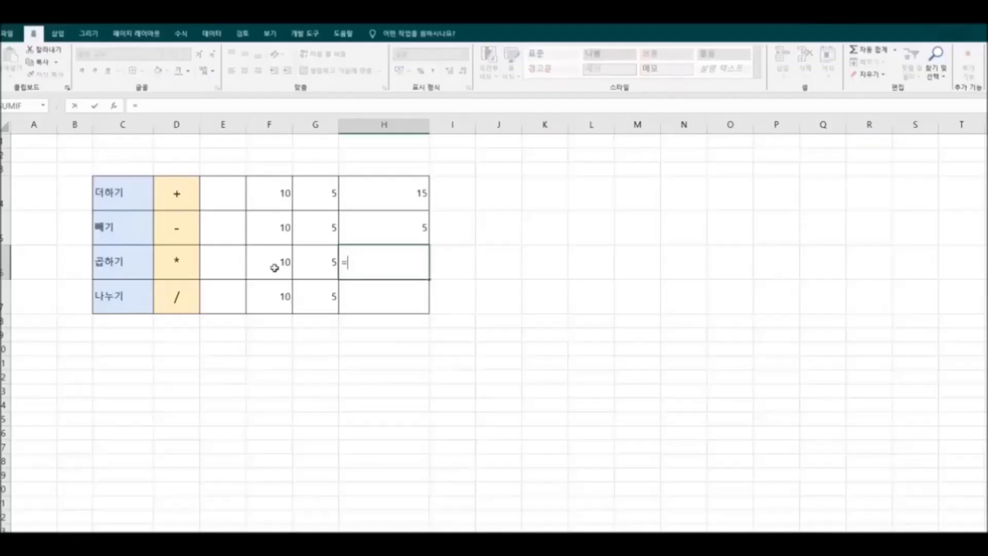
left_click(274, 266)
type("*")
left_click(314, 268)
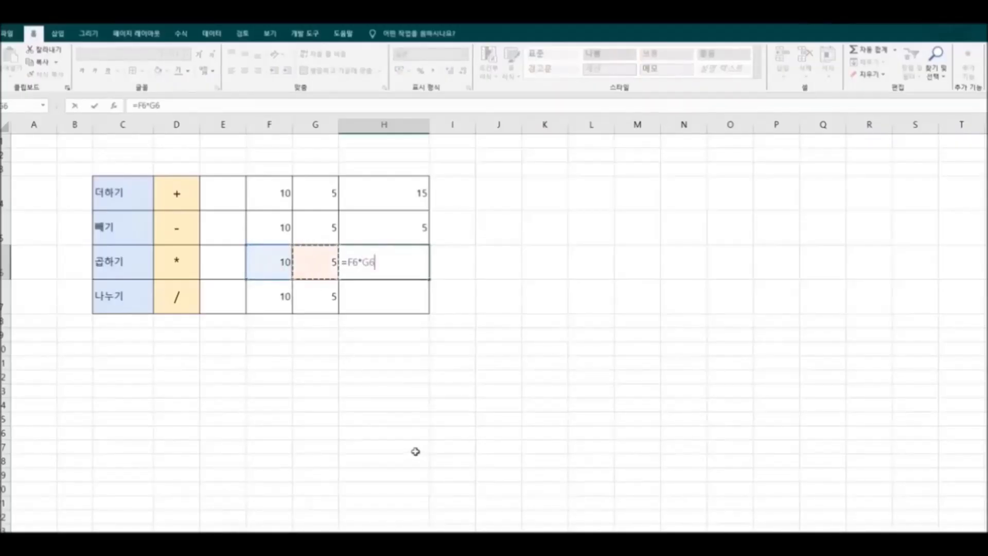
key("Return")
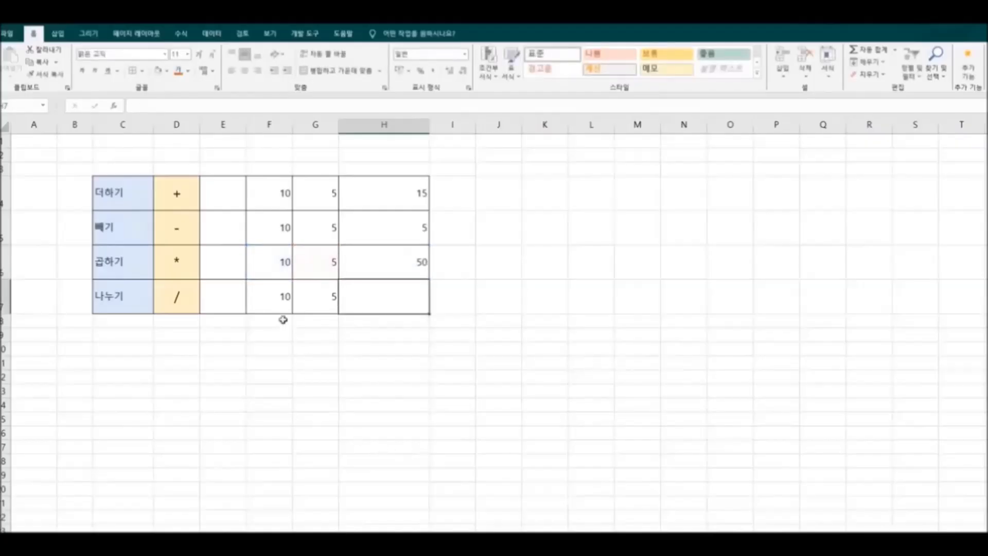
Enter the division formula =F7/G7 in cell H7 of the 나누기 row.
type("=")
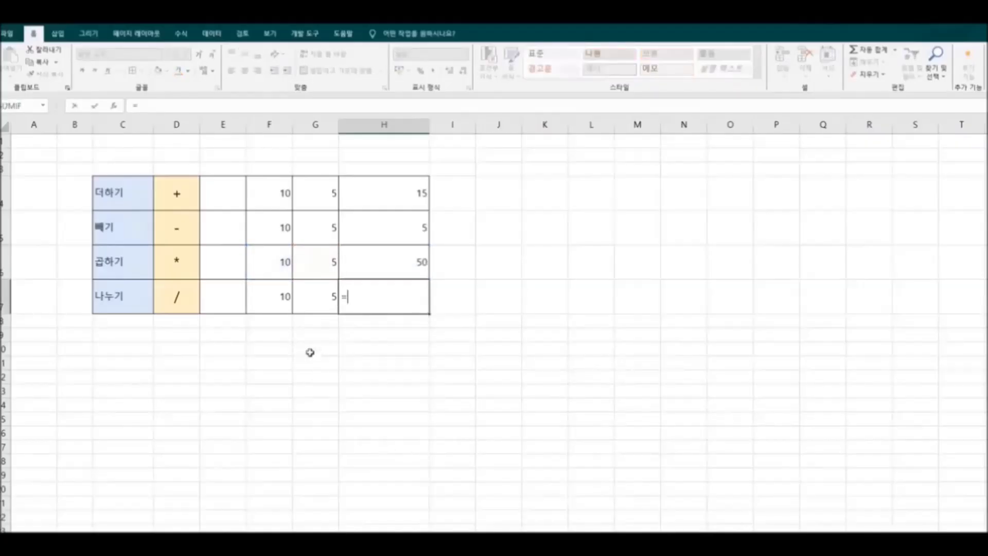
left_click(276, 293)
type("/")
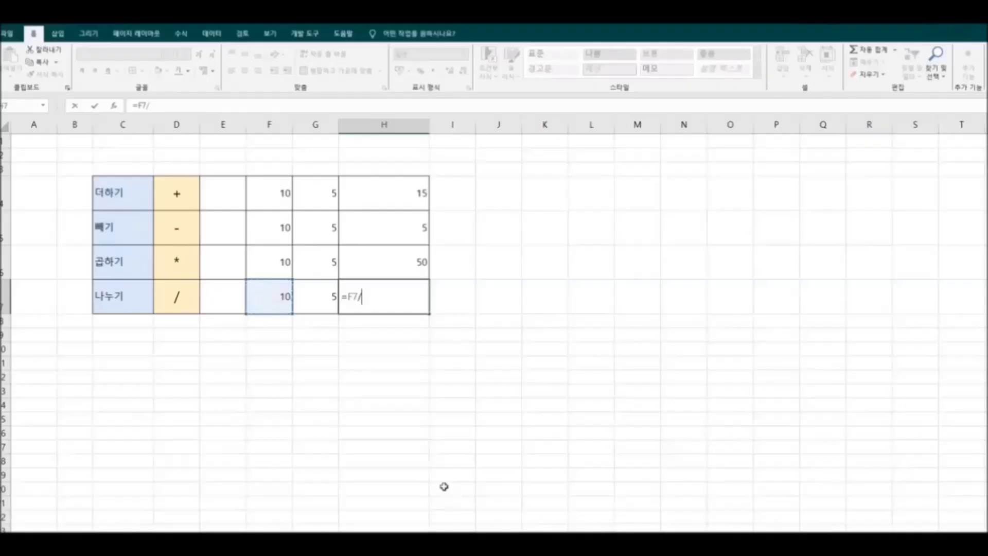
left_click(322, 307)
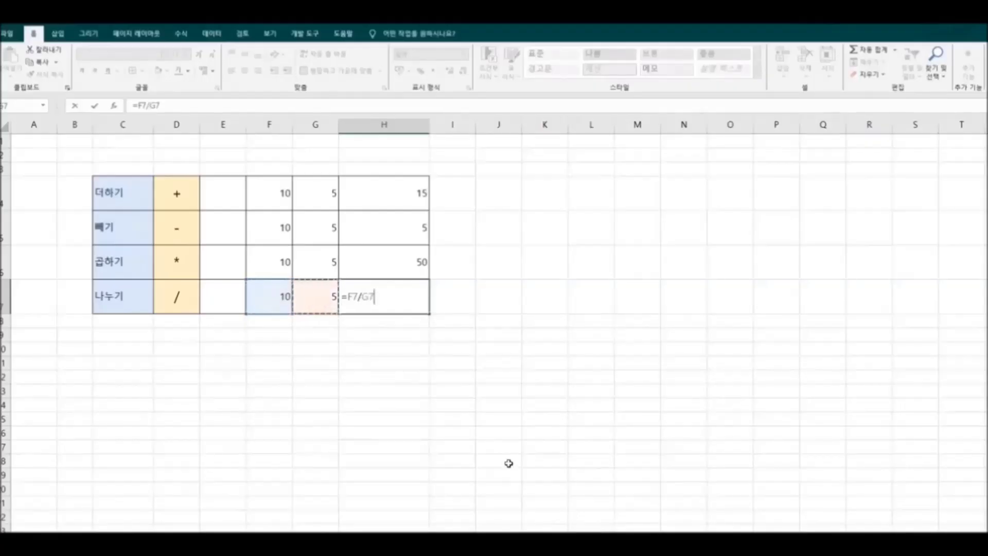
key("Return")
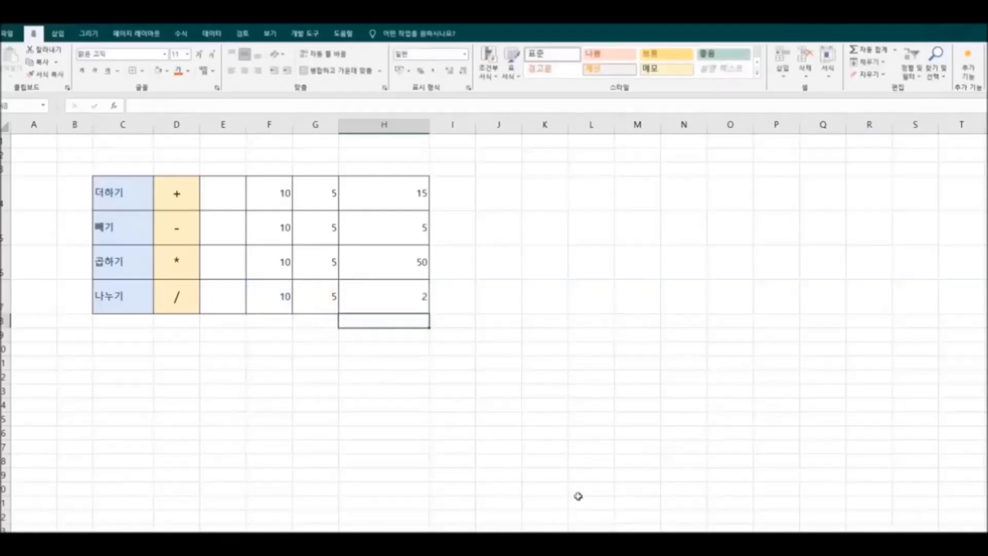
left_click(486, 465)
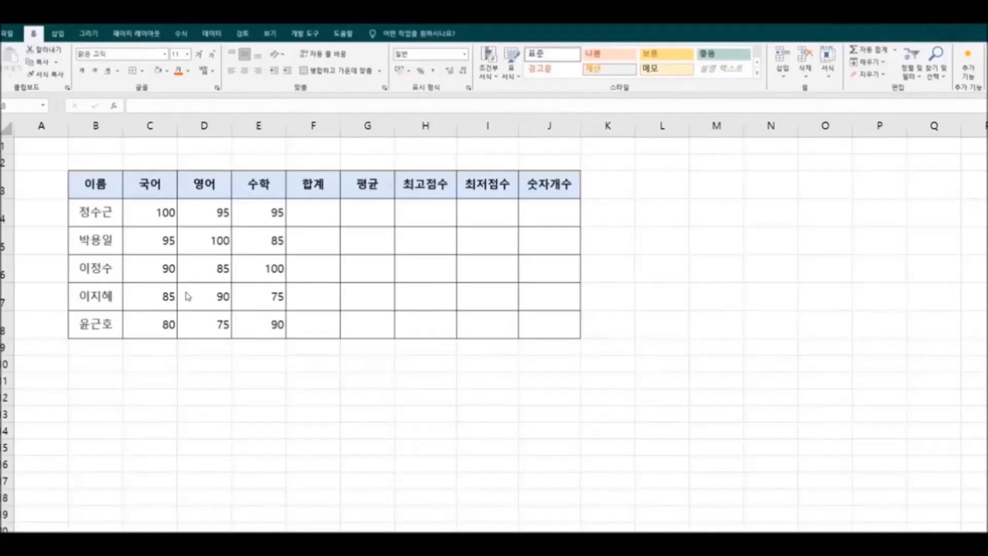
In the score table, enter the AutoSum total =SUM(C4:E4) in cell F4 of the 합계 column.
left_click(324, 212)
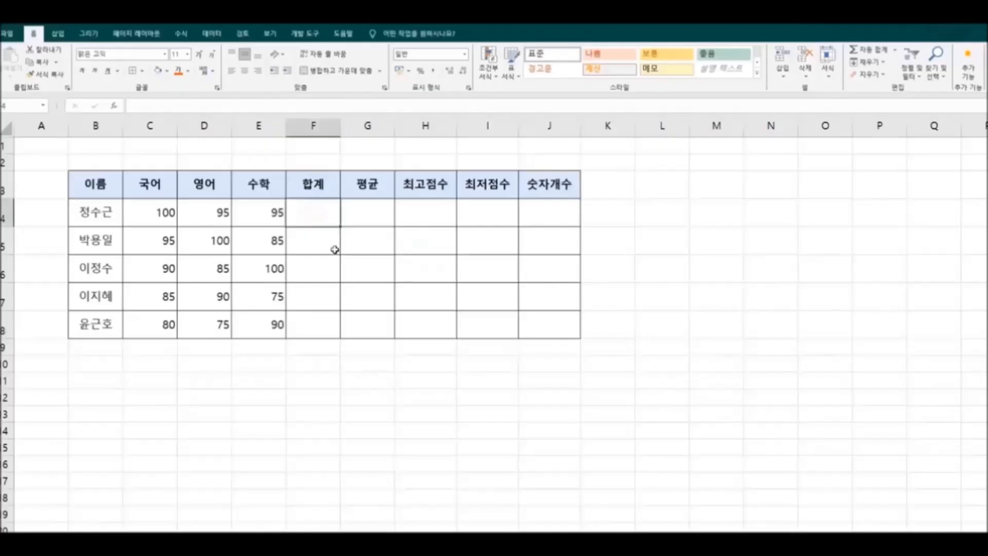
left_click_drag(160, 215, 248, 214)
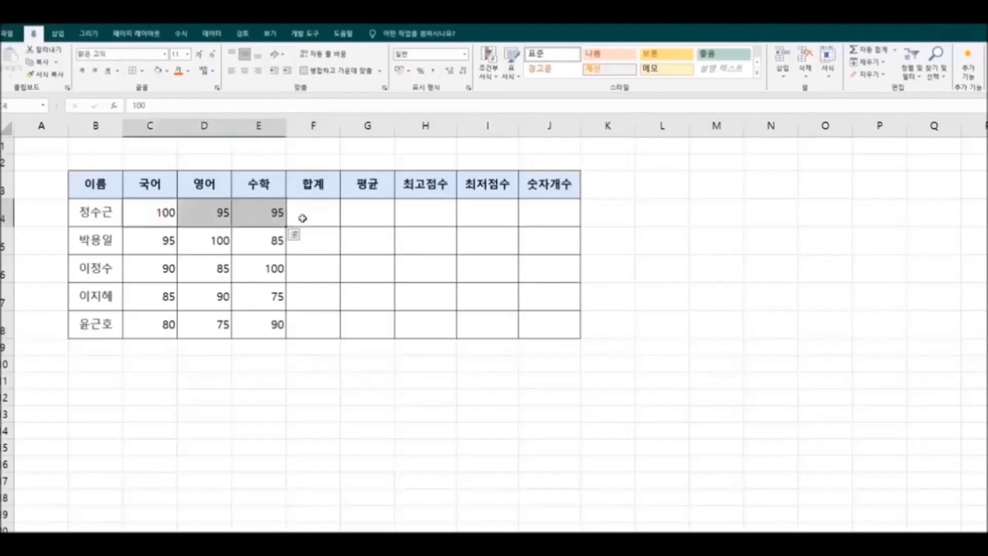
left_click(319, 220)
left_click(181, 34)
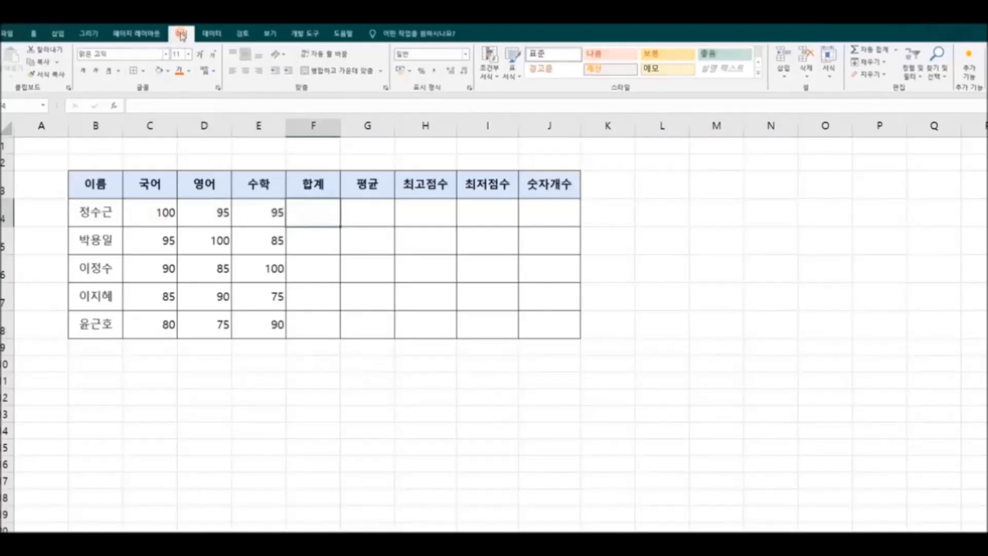
left_click(39, 74)
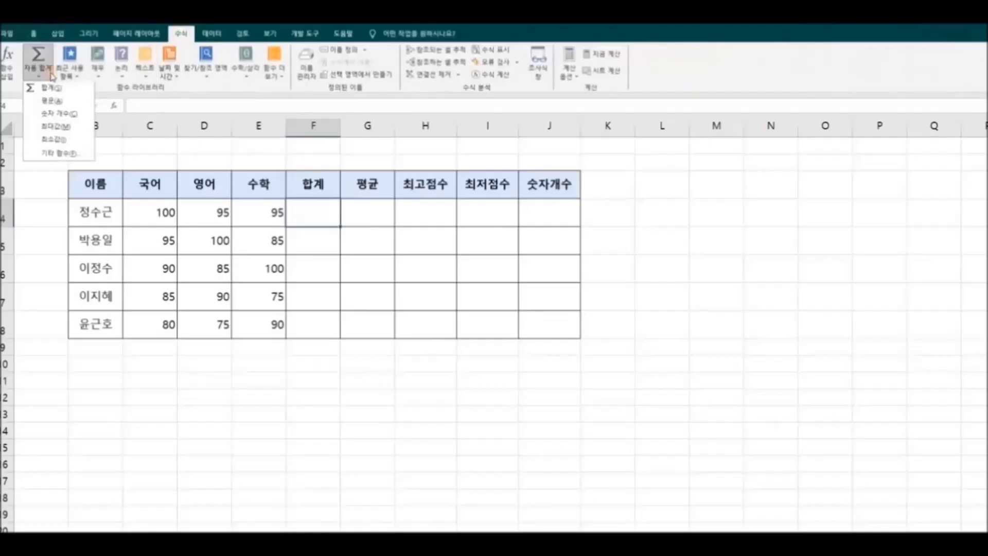
left_click(78, 92)
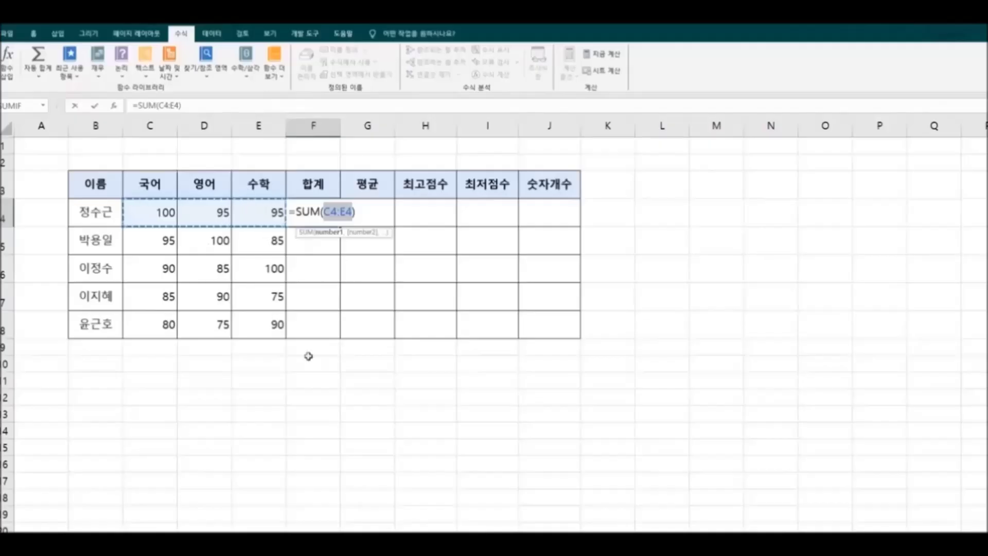
key("Return")
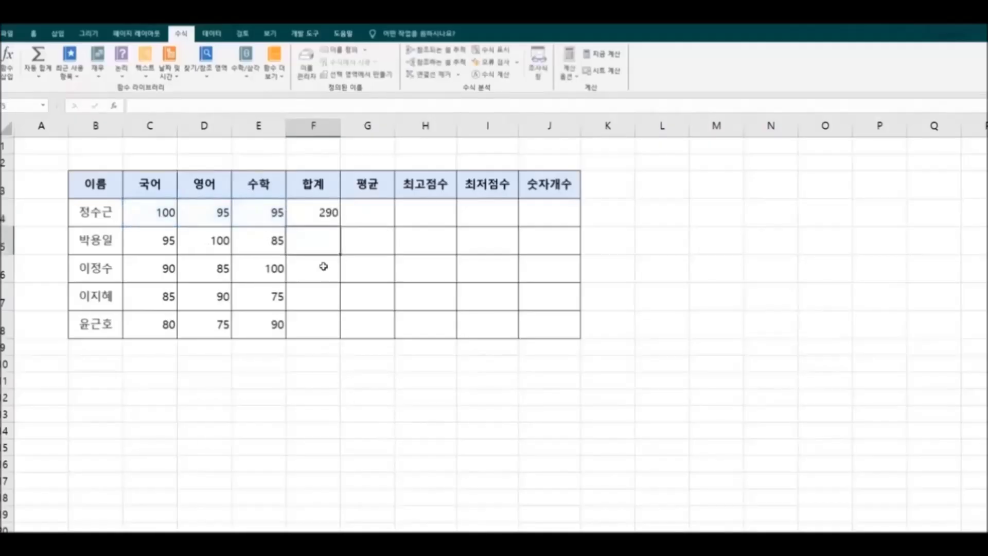
Fill the SUM formula from F4 down through F8 for the remaining students.
left_click(323, 216)
left_click_drag(341, 227, 346, 341)
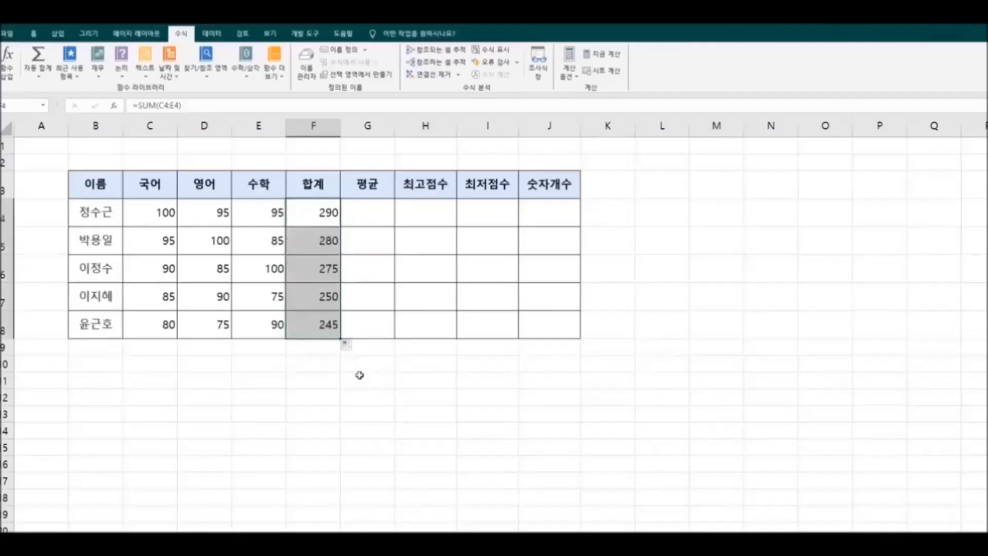
left_click(371, 379)
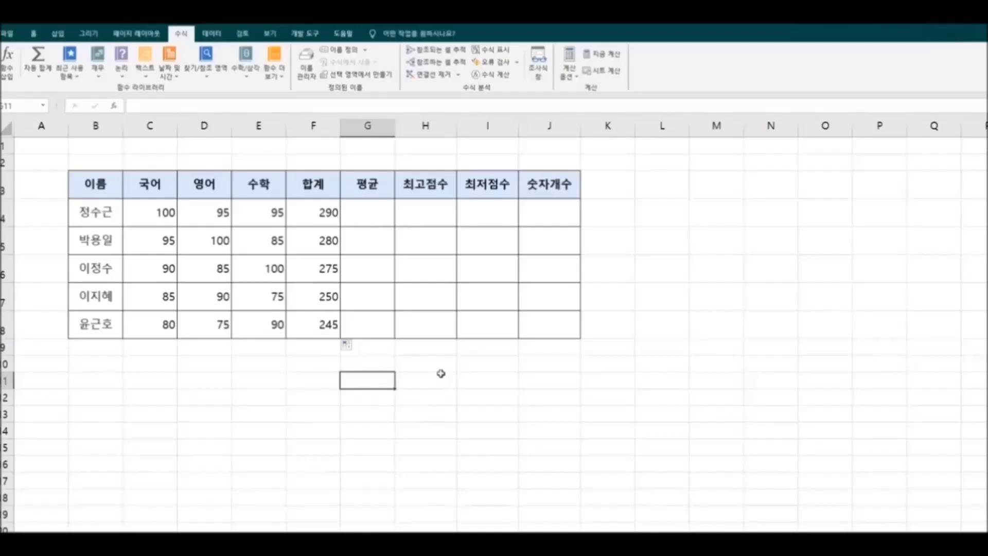
Enter the AutoSum average in cell G4 of the 평균 column, correcting its range to give =AVERAGE(C4:E4).
left_click(372, 219)
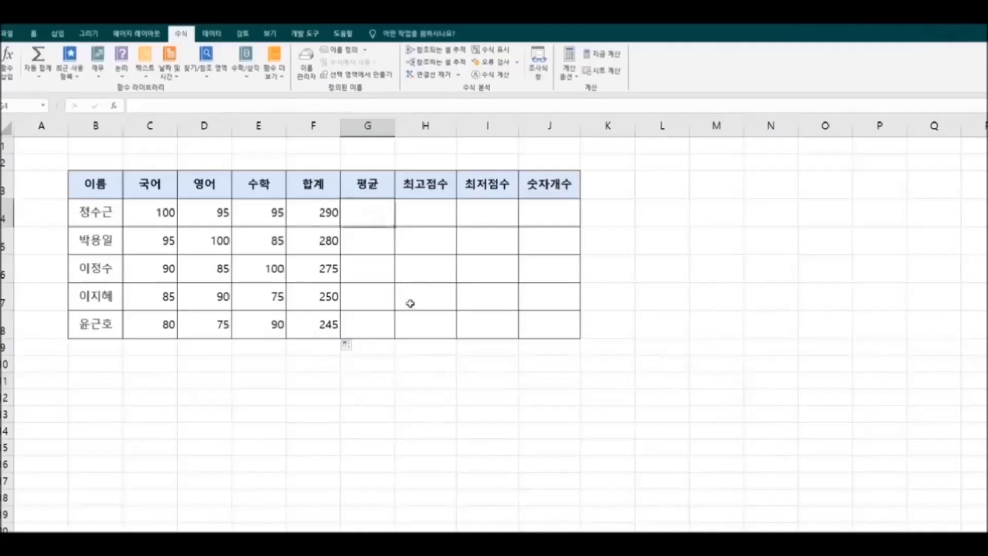
left_click(47, 68)
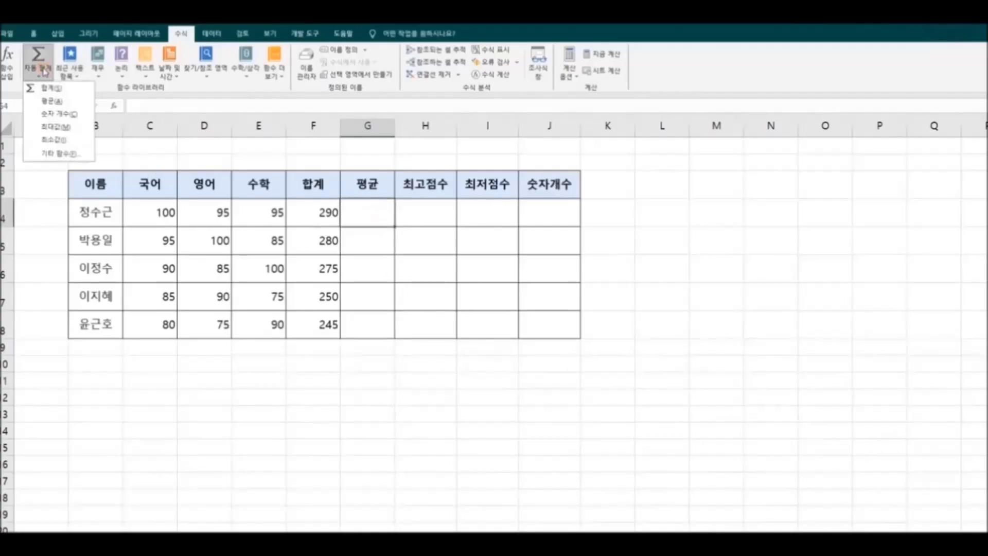
left_click(64, 100)
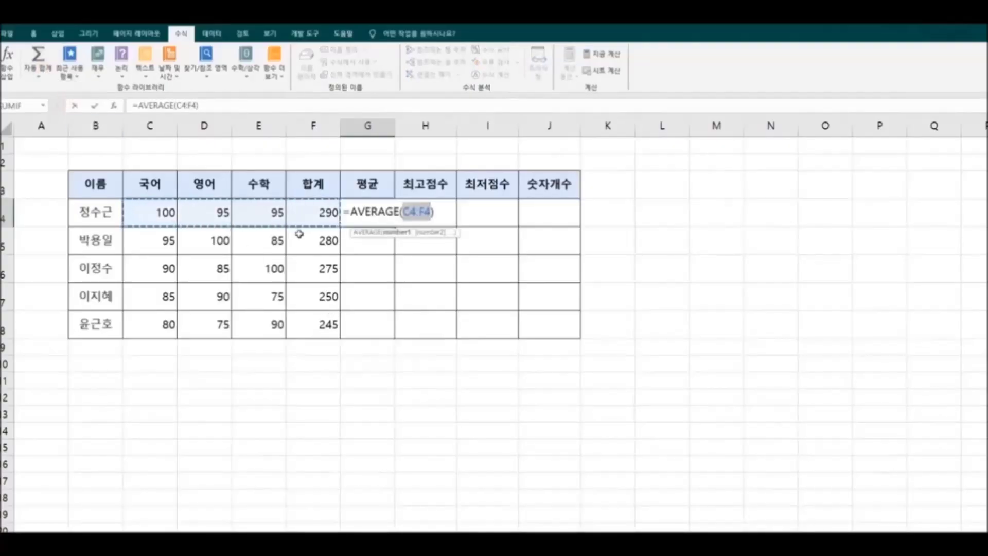
left_click_drag(156, 218, 282, 215)
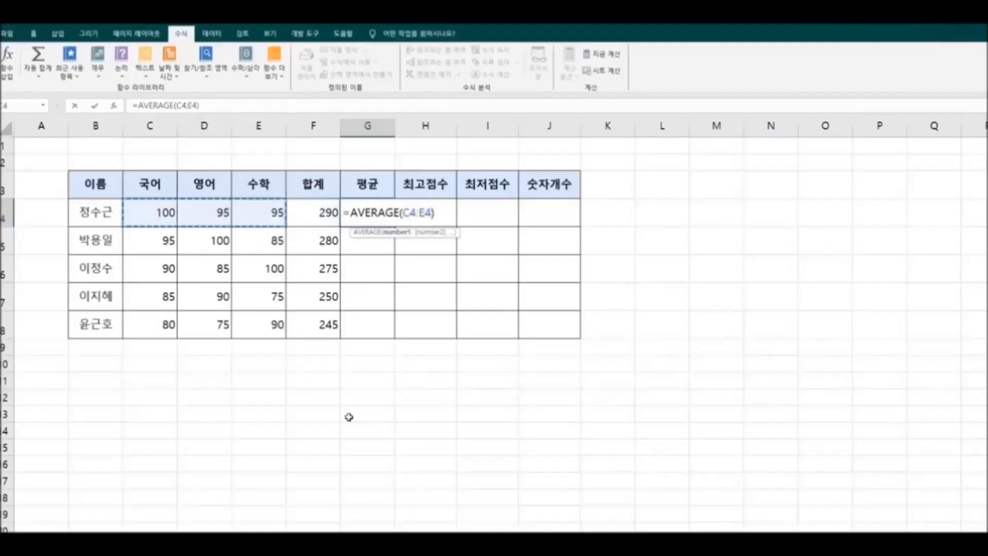
key("Return")
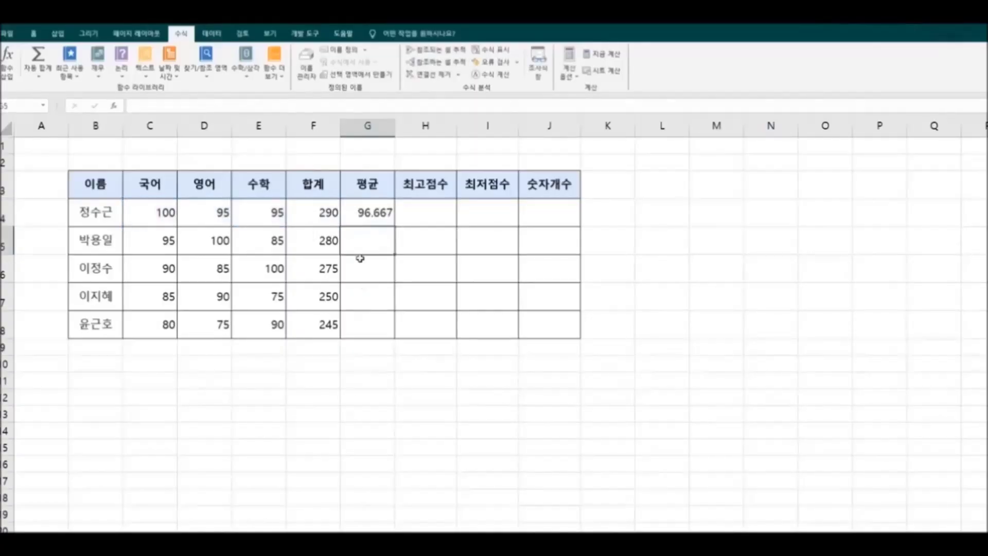
Fill the AVERAGE formula from G4 down through G8 and reduce the averages to one decimal place.
left_click(358, 217)
left_click_drag(396, 227, 391, 337)
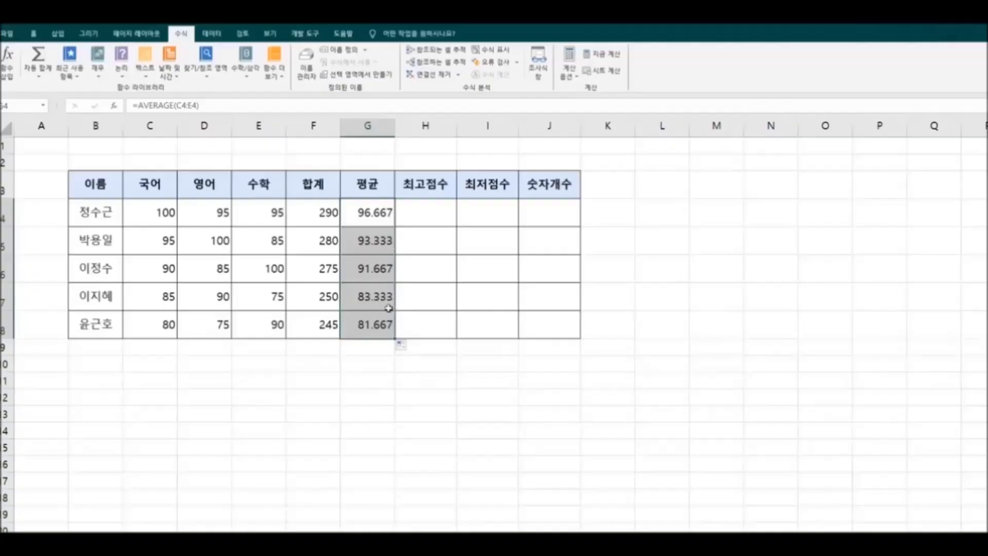
left_click(34, 33)
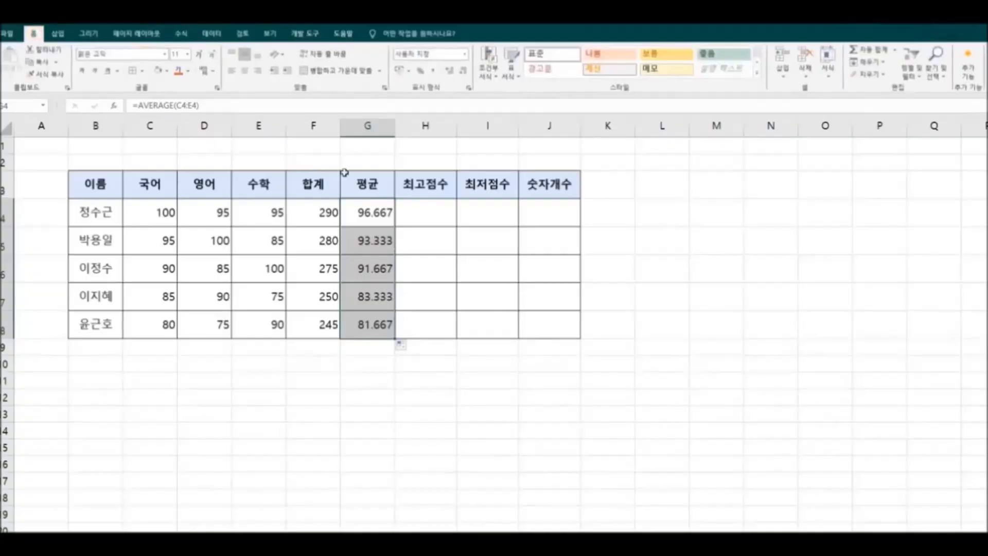
left_click(464, 72)
left_click(464, 73)
left_click(432, 360)
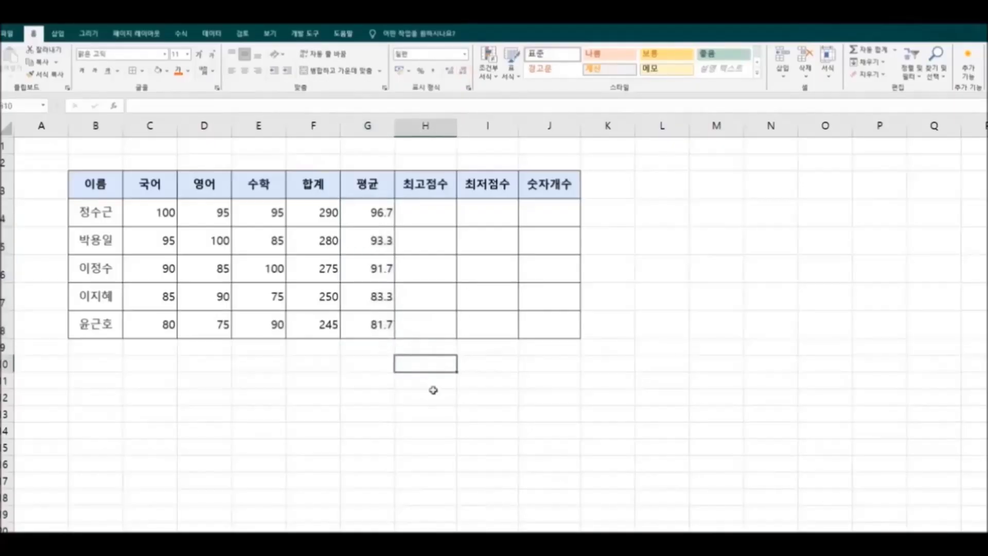
Enter the AutoSum maximum over the three subject scores, =MAX(C4:E4), in cell H4 of the 최고점수 column.
left_click(431, 215)
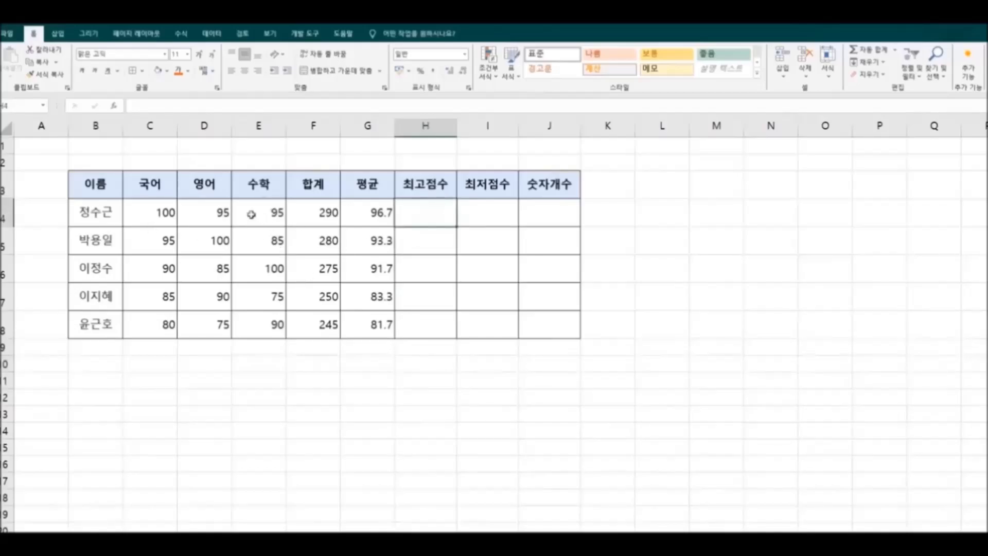
left_click(180, 34)
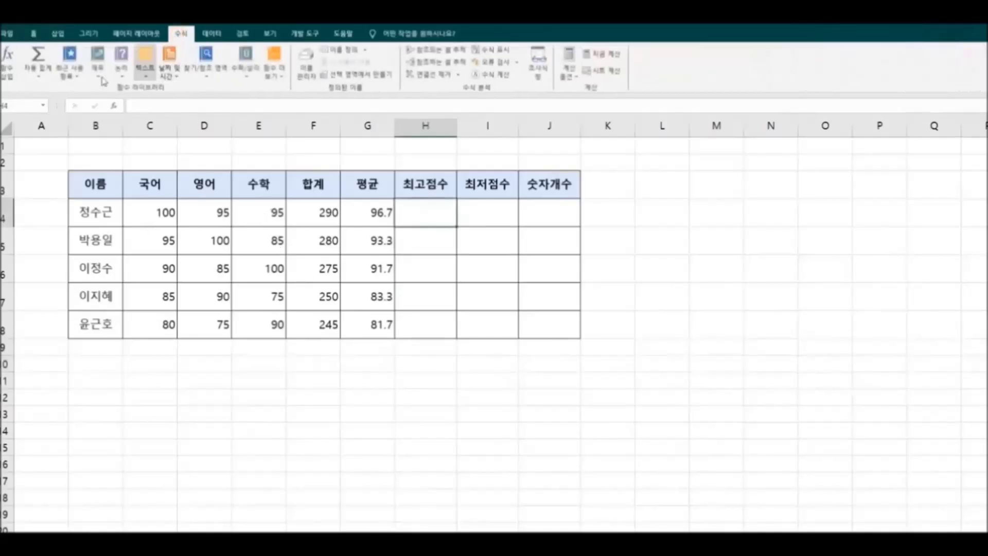
left_click(44, 80)
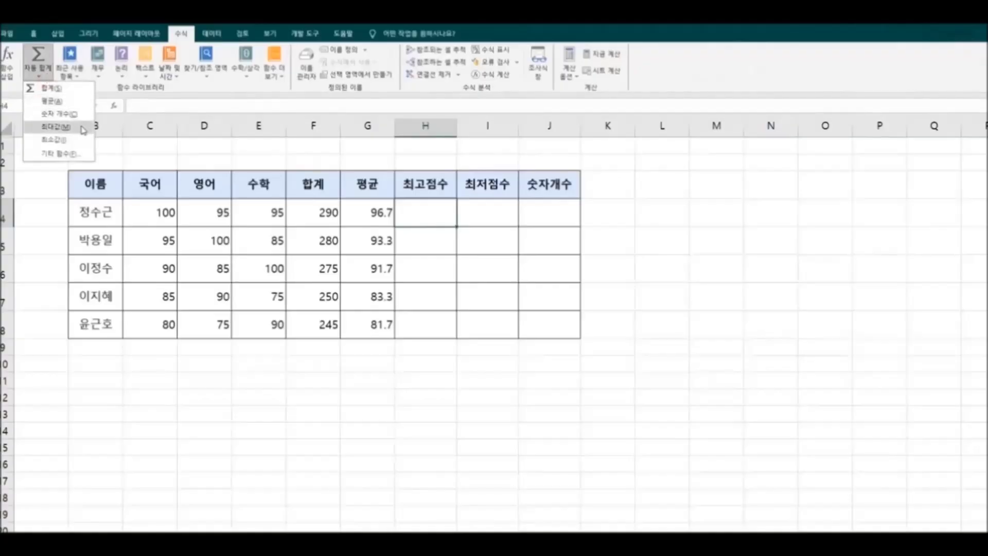
left_click(56, 127)
left_click_drag(152, 213, 255, 218)
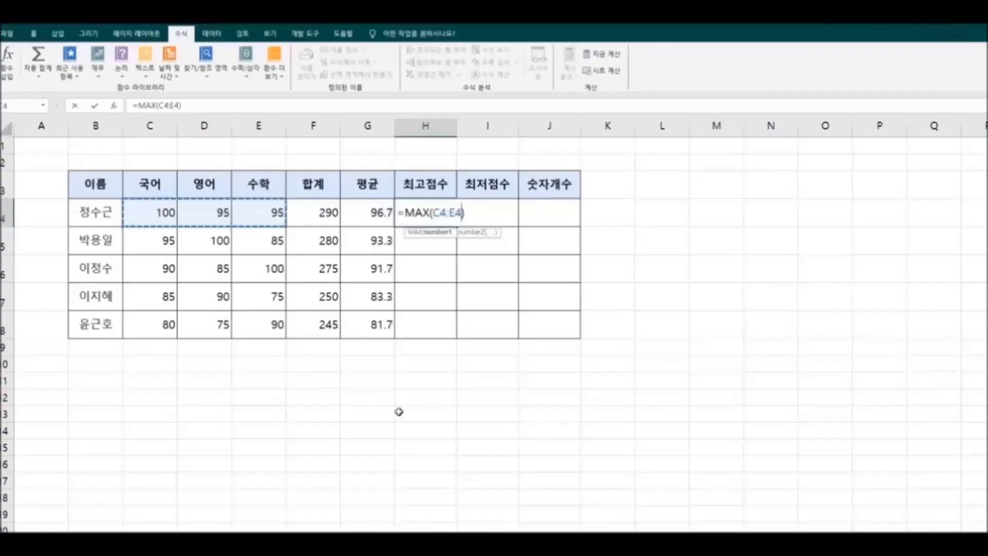
key("Return")
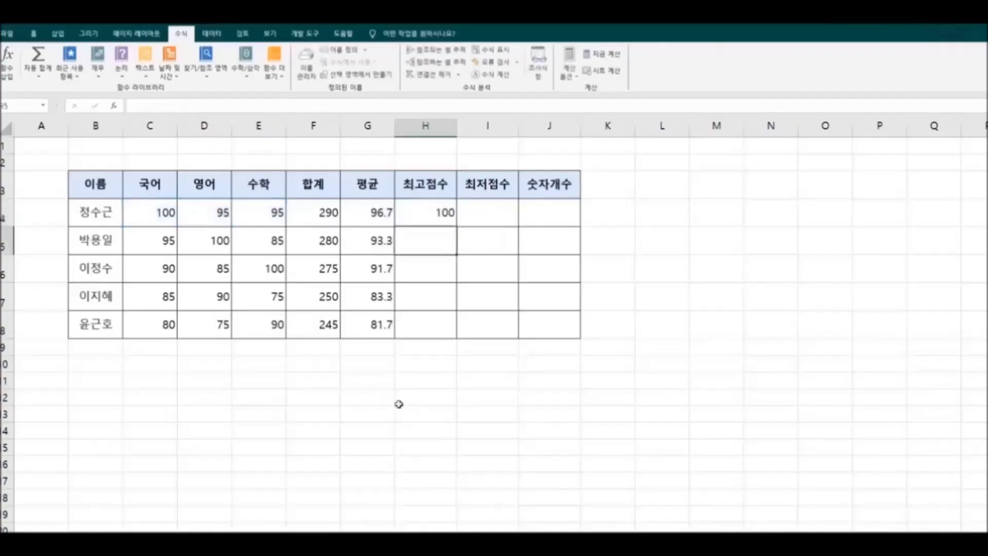
Fill the MAX formula from H4 down through H8.
left_click(434, 218)
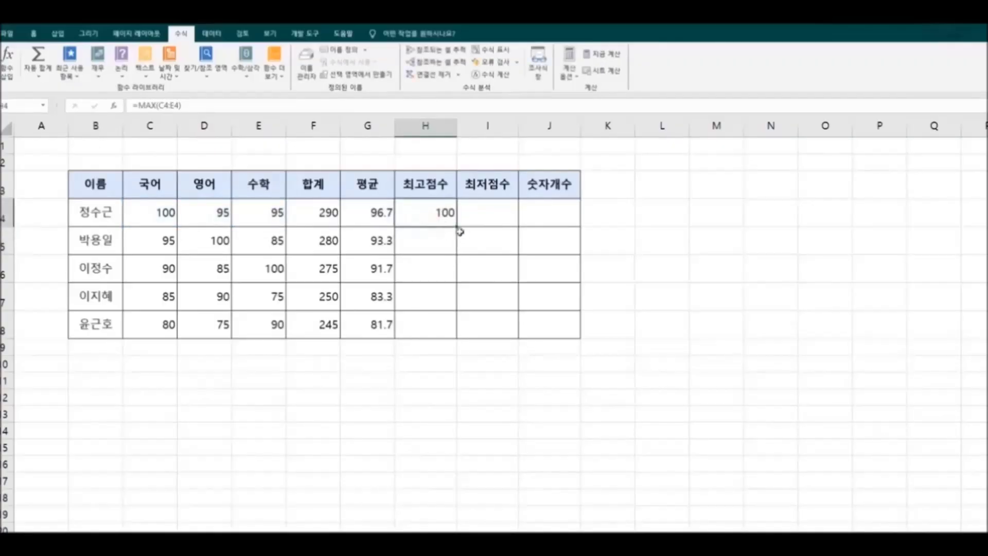
left_click_drag(456, 226, 457, 335)
left_click(560, 395)
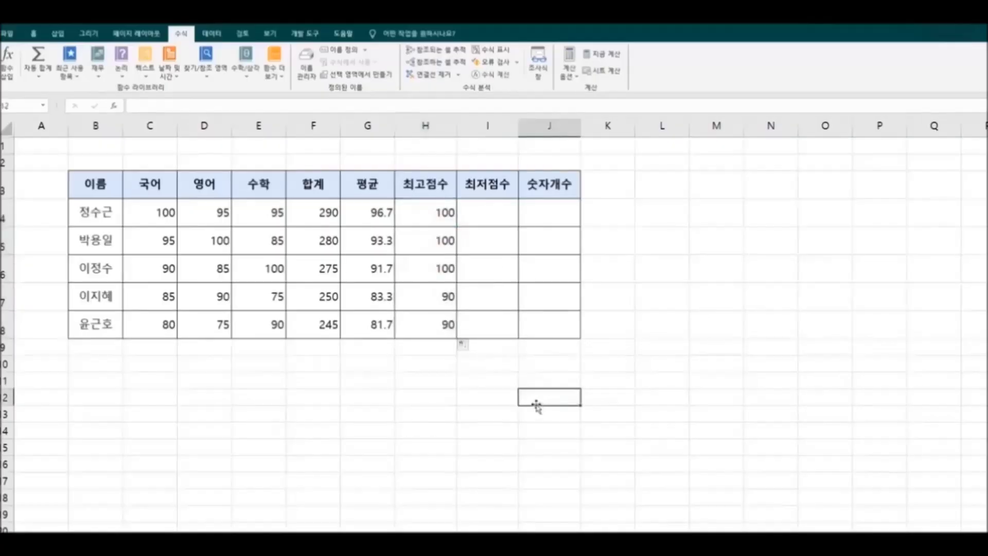
Enter the AutoSum minimum over the three subject scores, =MIN(C4:E4), in cell I4 of the 최저점수 column.
left_click(482, 216)
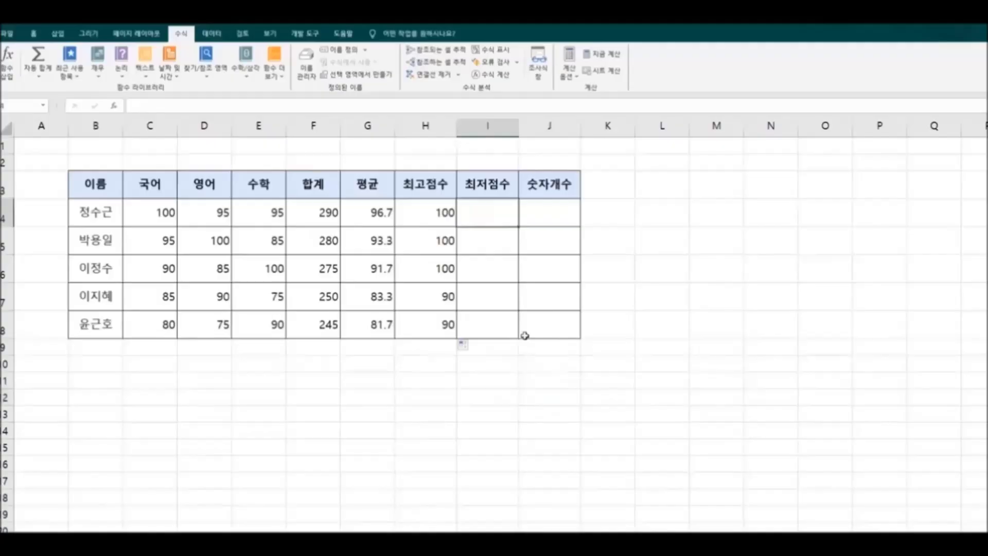
left_click(44, 75)
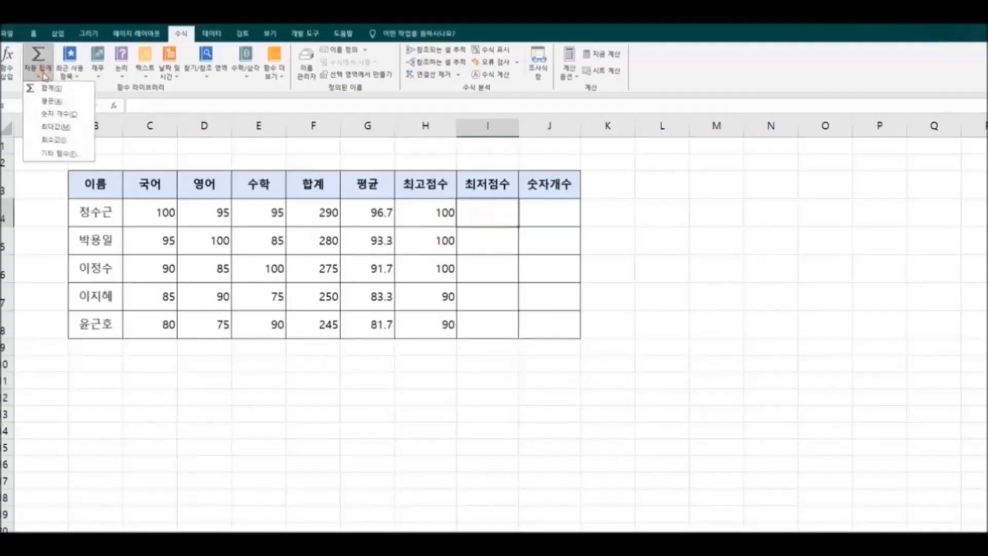
left_click(56, 139)
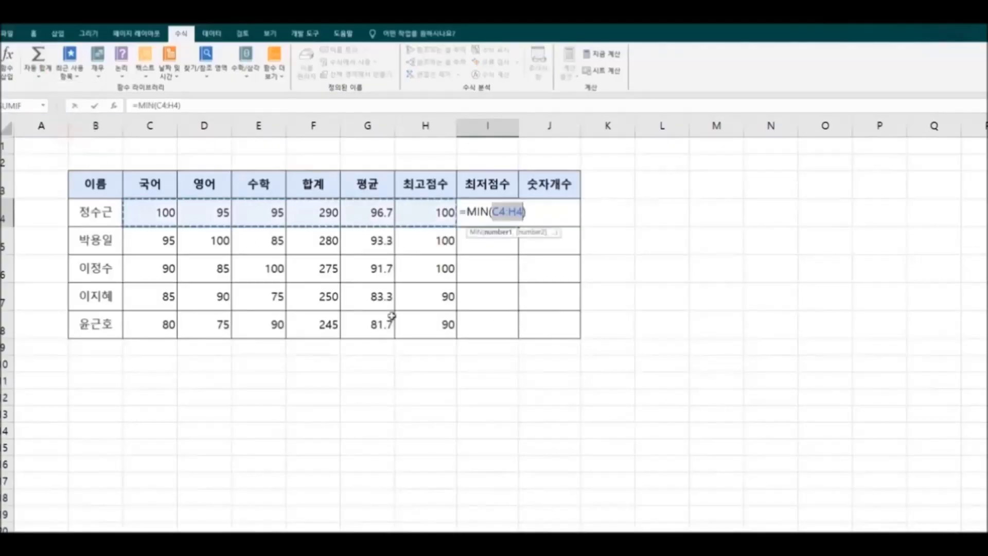
left_click_drag(157, 213, 250, 215)
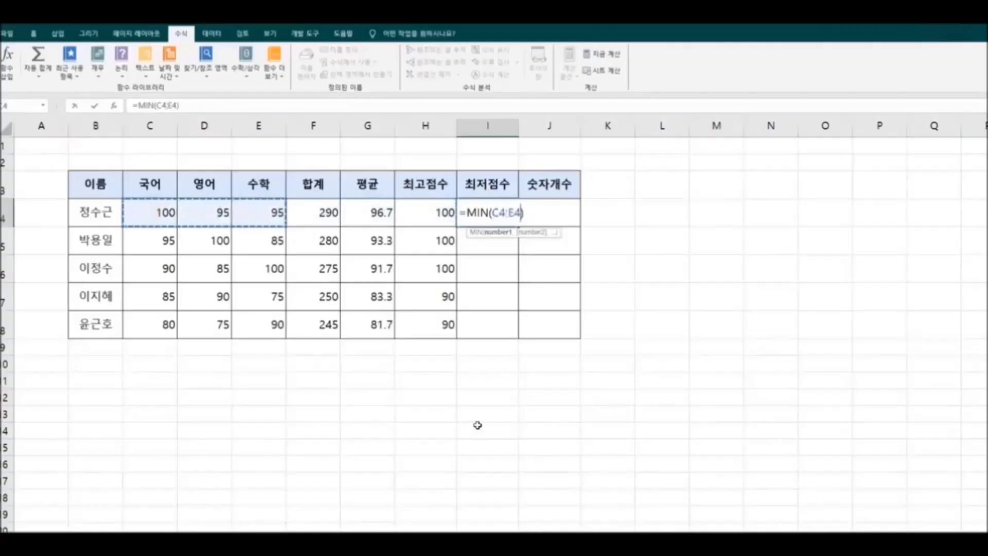
key("Return")
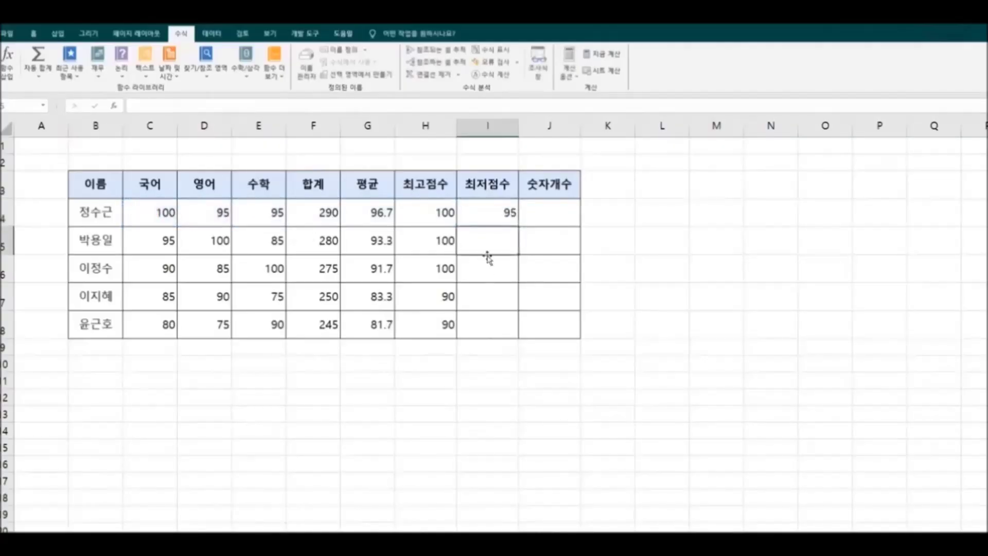
Fill the MIN formula from I4 down through I8.
left_click(487, 213)
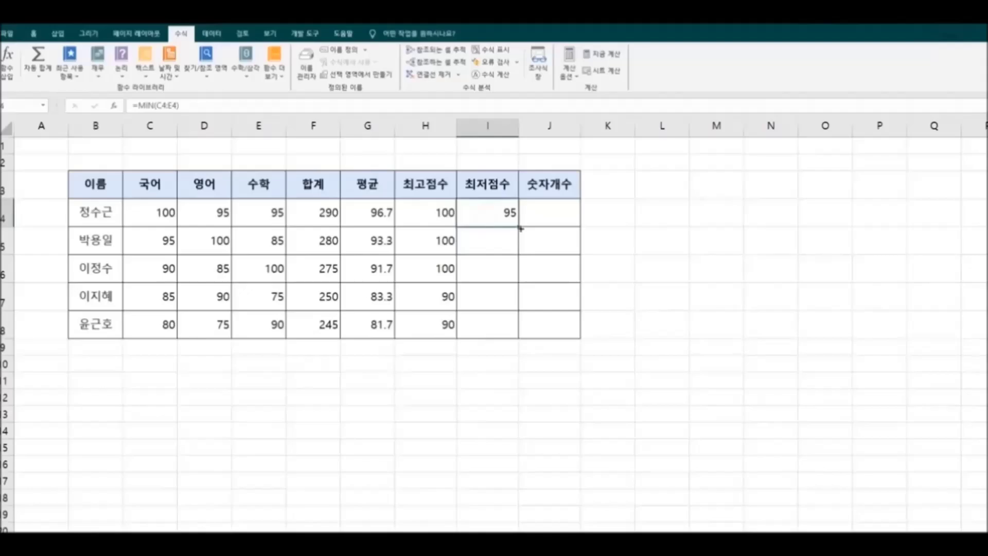
left_click_drag(521, 226, 515, 336)
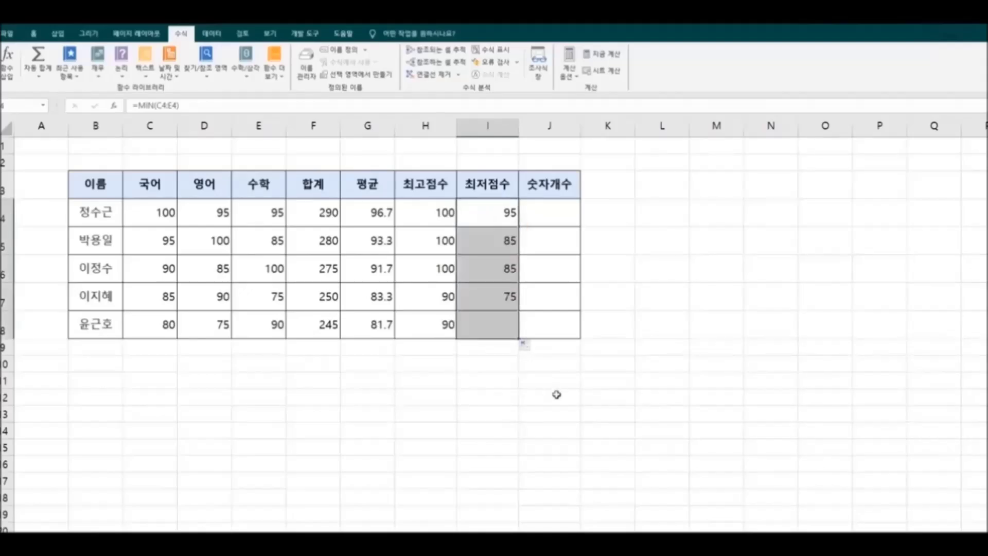
left_click(594, 399)
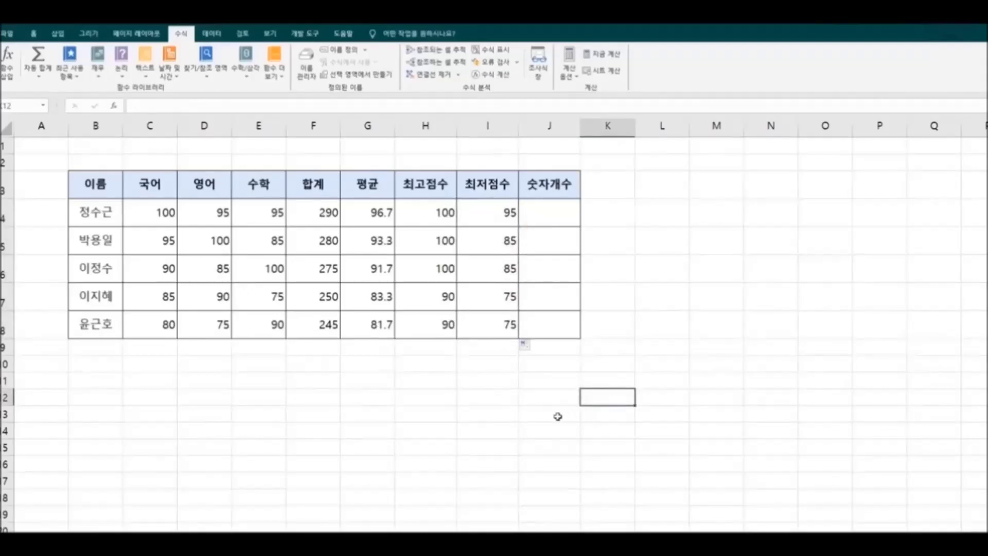
Enter the AutoSum number count over the three subject scores, =COUNT(C4:E4), in cell J4 of the 숫자개수 column.
left_click(556, 219)
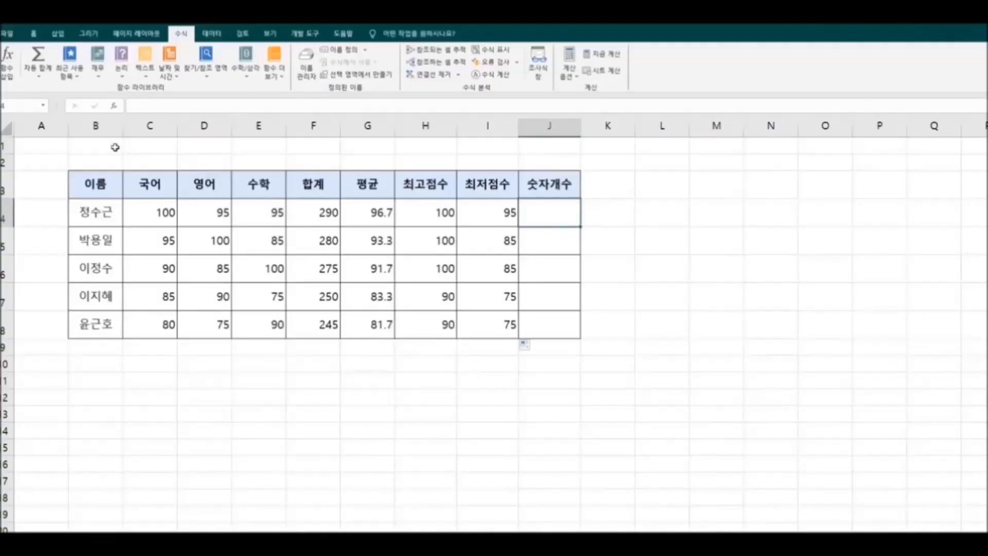
left_click(38, 77)
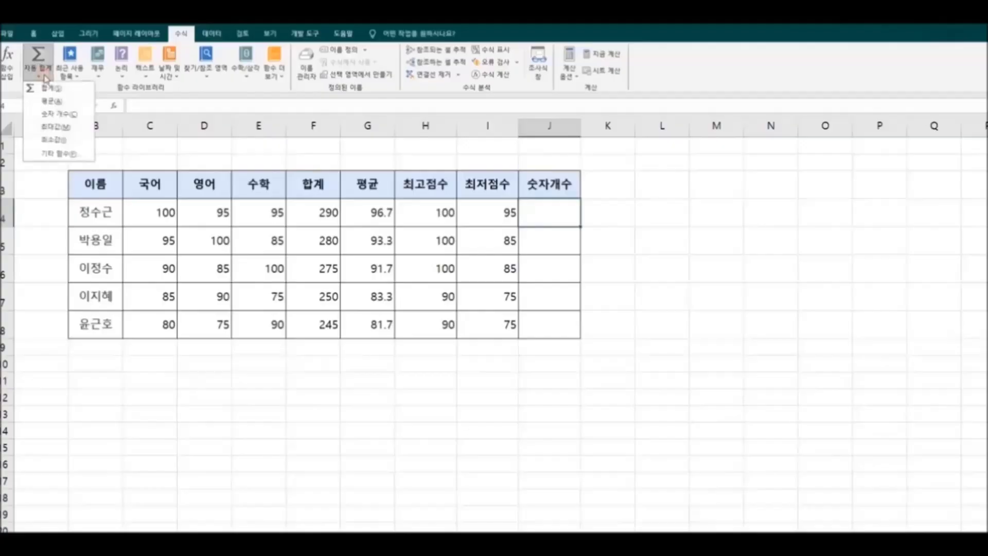
left_click(79, 115)
left_click_drag(152, 215, 249, 214)
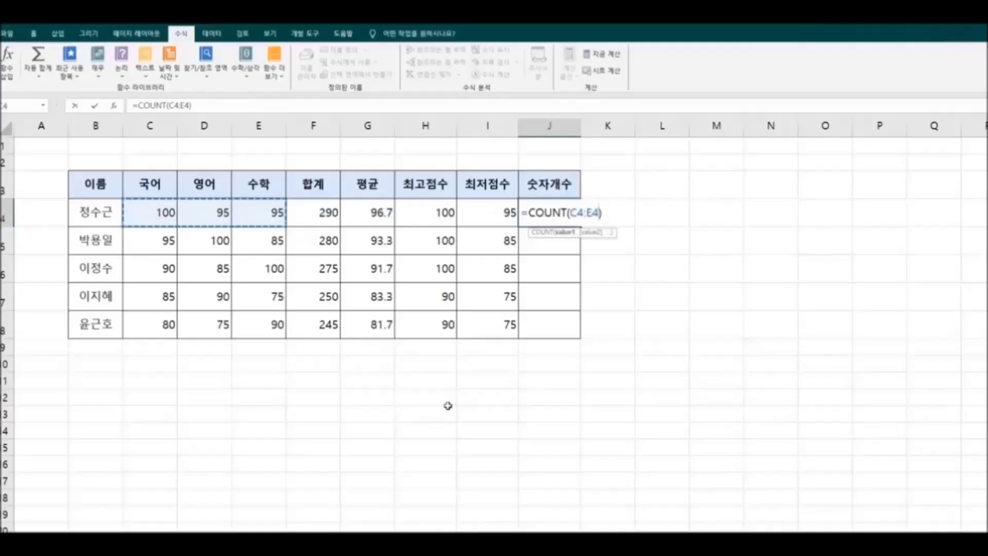
key("Return")
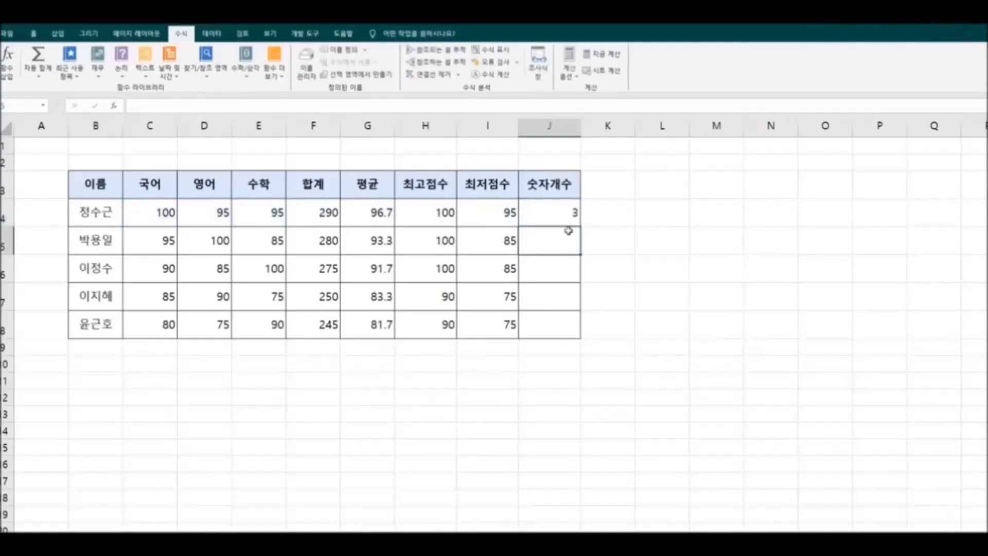
Fill the COUNT formula from J4 down through J8.
left_click(558, 213)
left_click_drag(580, 227, 582, 337)
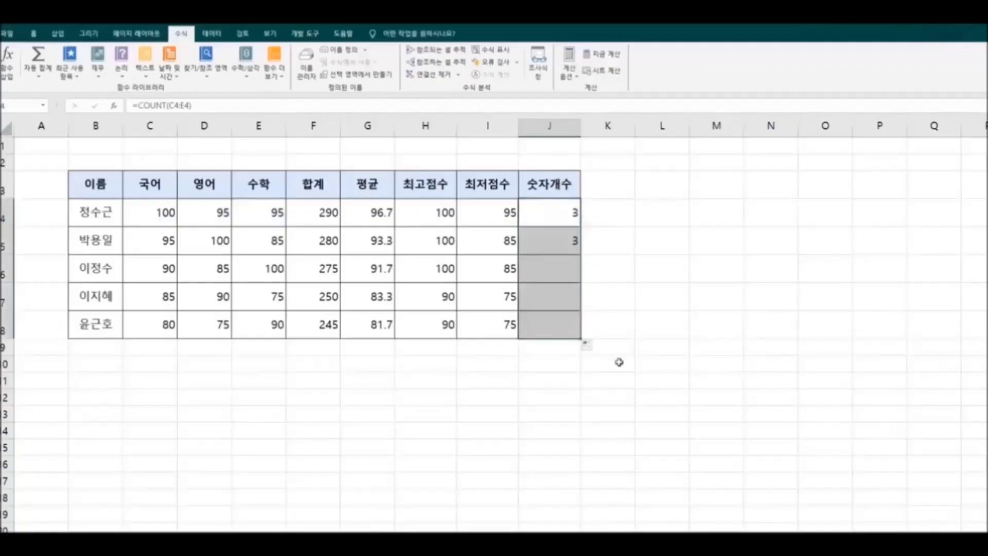
left_click(604, 383)
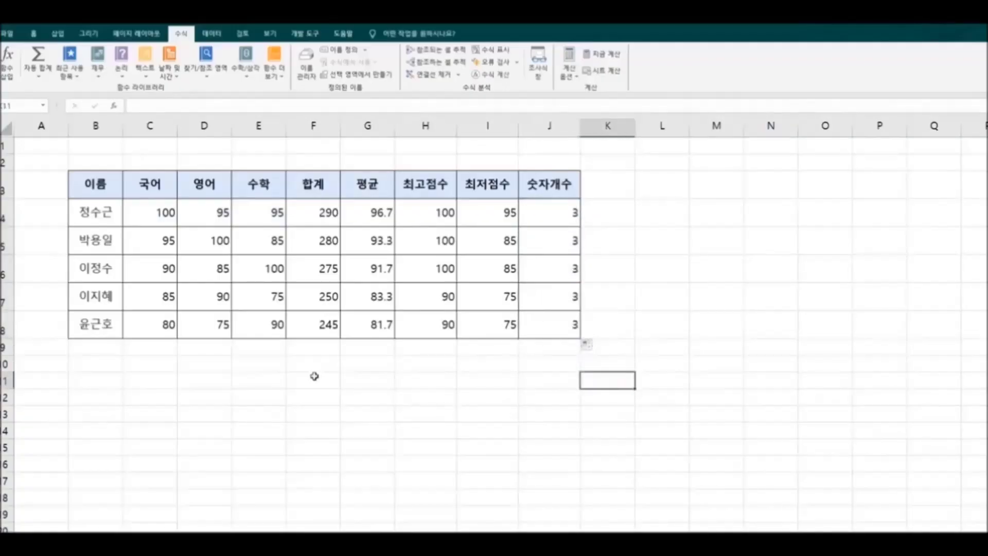
Set the 수학 score in cell E5 to 0 to test the count formula.
left_click(257, 243)
type("8")
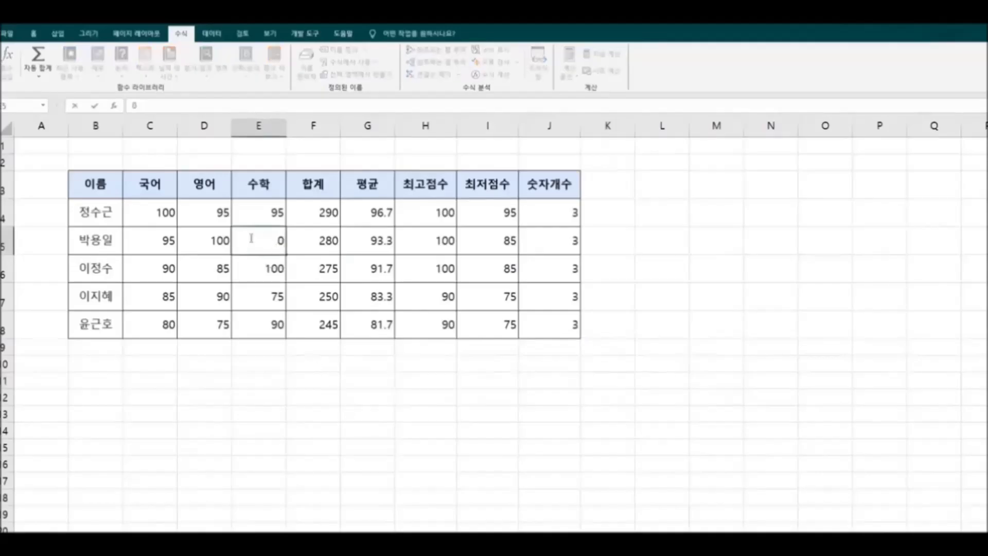
left_click(371, 413)
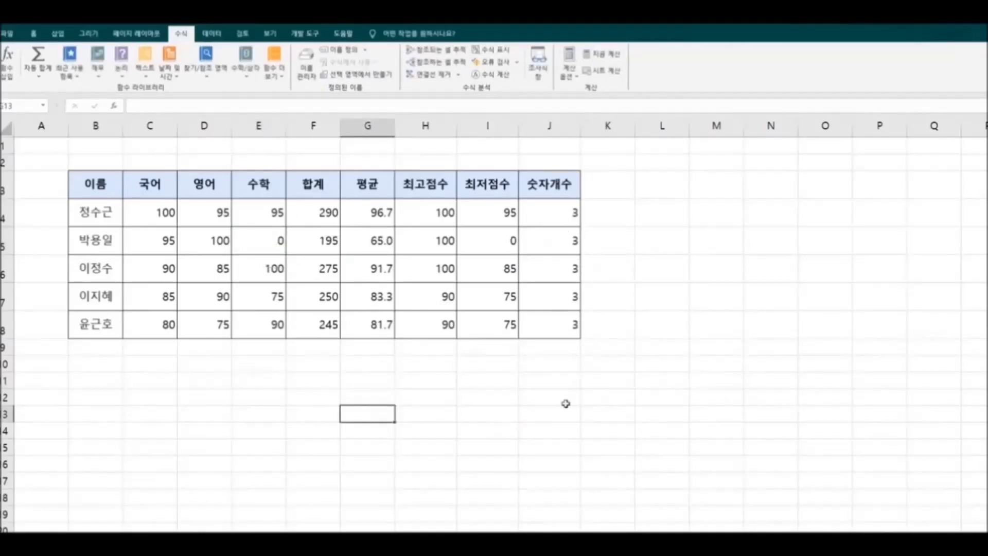
Clear the 수학 scores in cells E5 and E7 and check the counts in the 숫자개수 column.
left_click(262, 235)
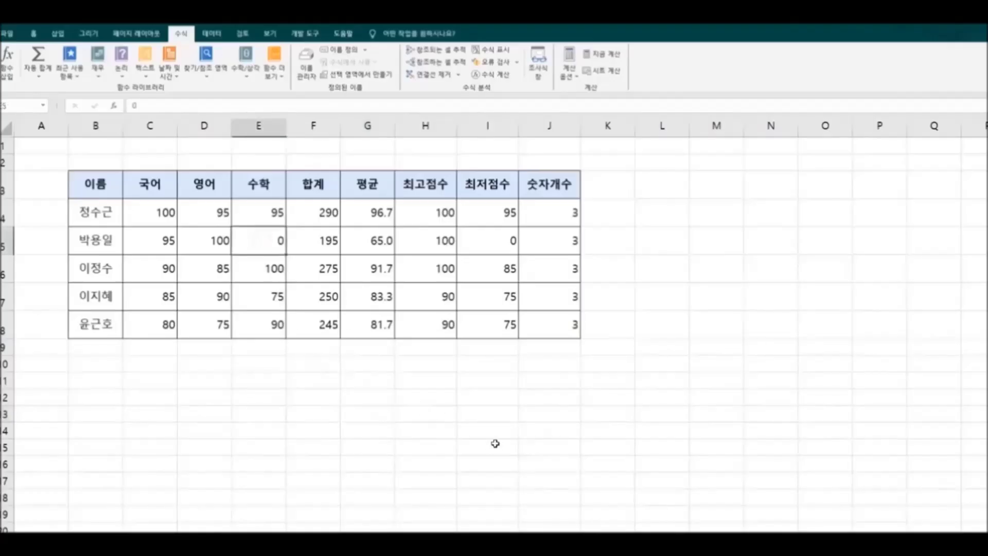
key("Delete")
left_click(479, 464)
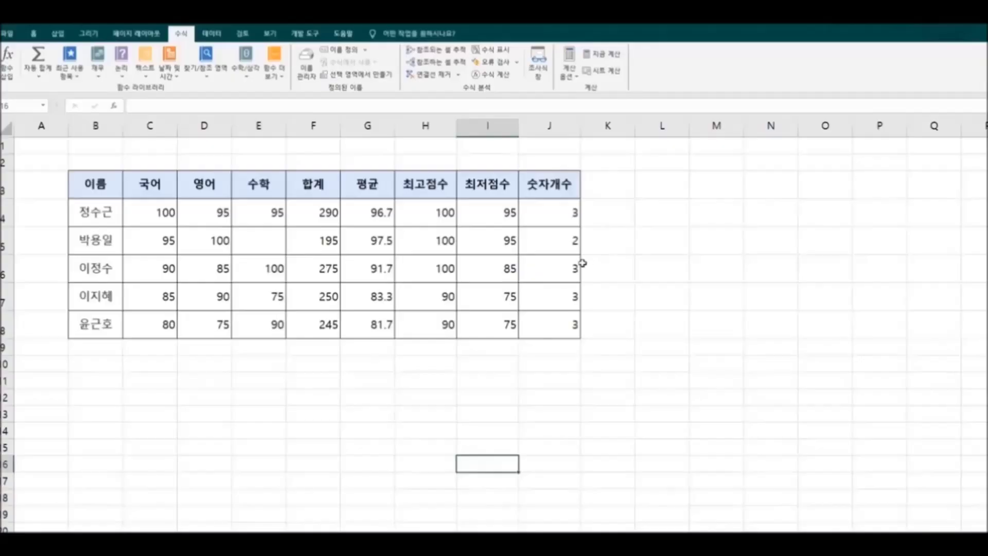
left_click(253, 298)
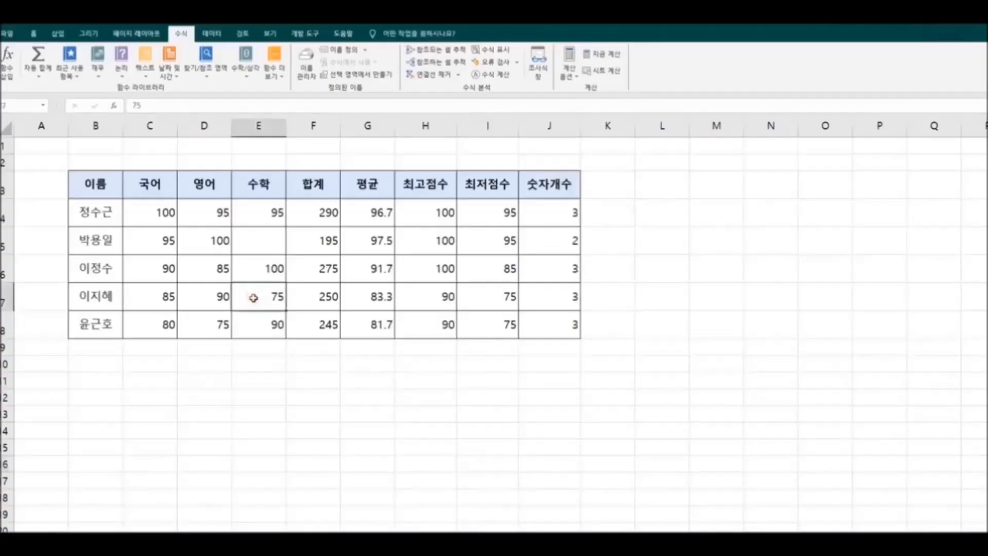
key("Delete")
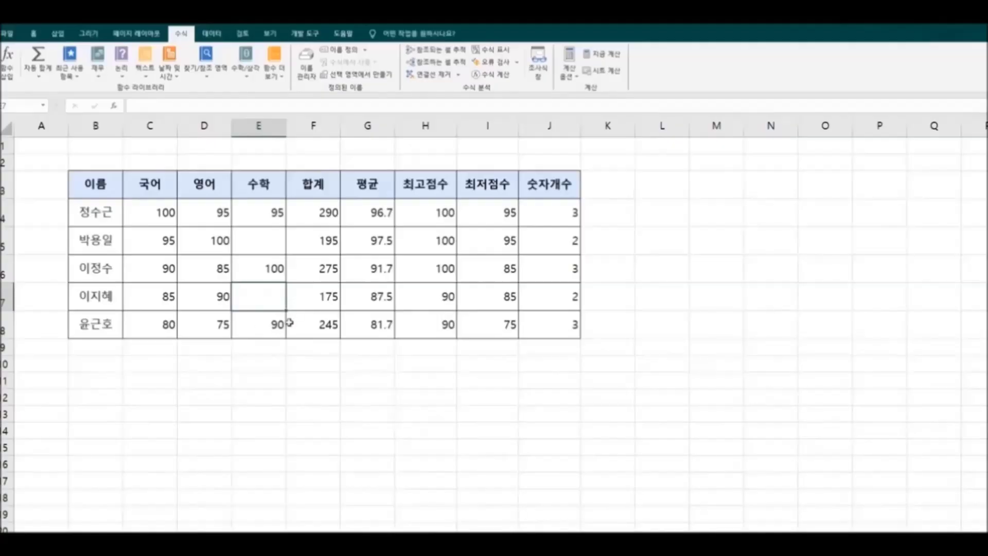
left_click_drag(553, 216, 548, 315)
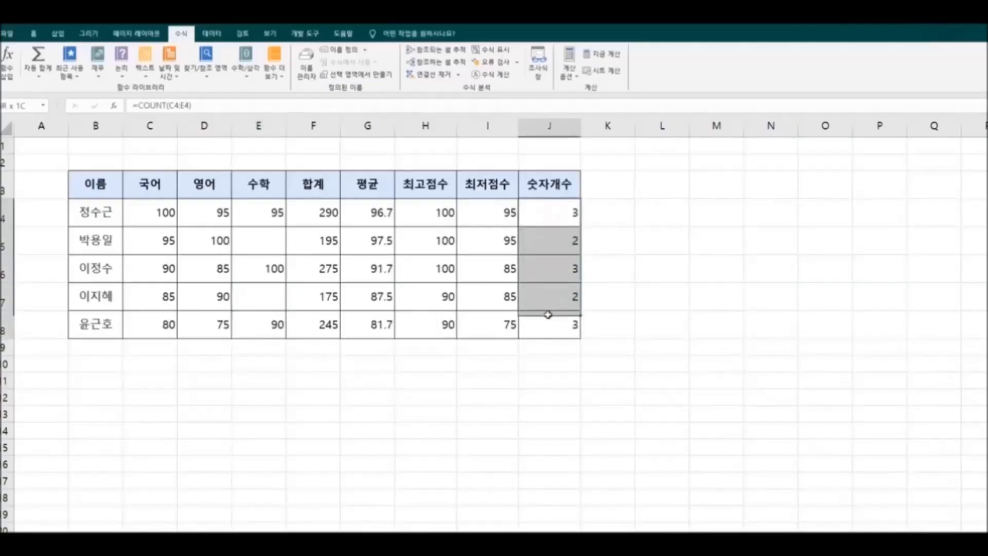
left_click(683, 370)
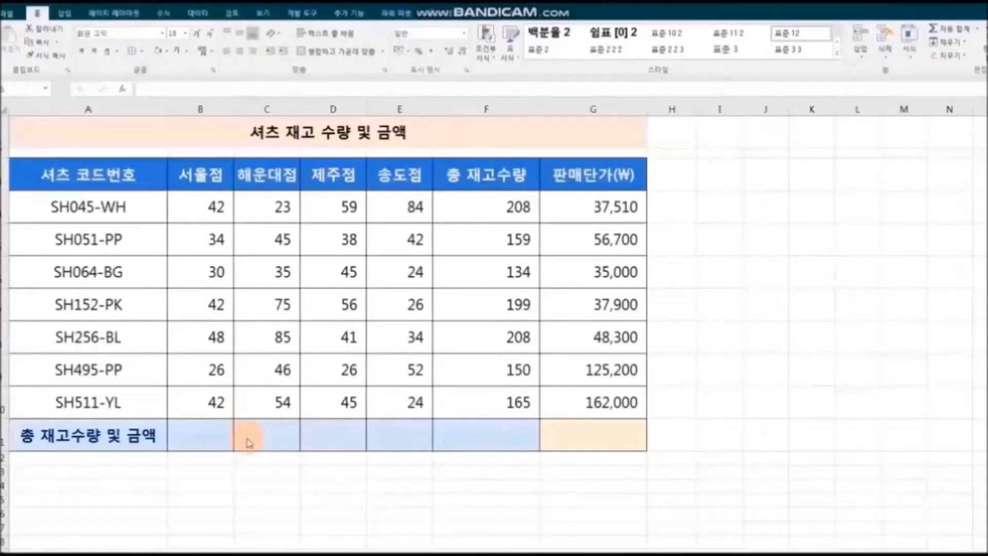
In the shirt stock table, enter the AutoSum total for 서울점, =SUM(B4:B10), in cell B11.
left_click_drag(207, 206, 480, 430)
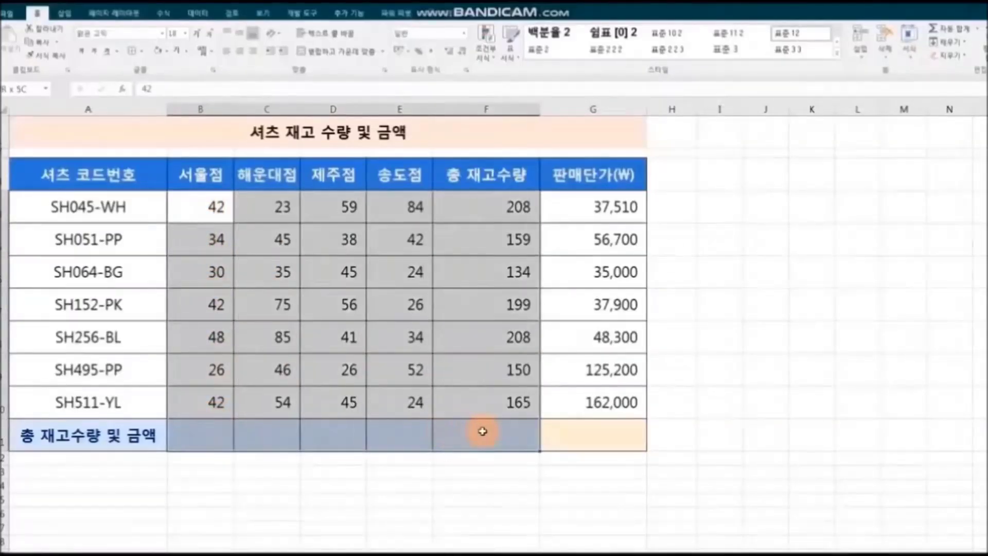
left_click(469, 491)
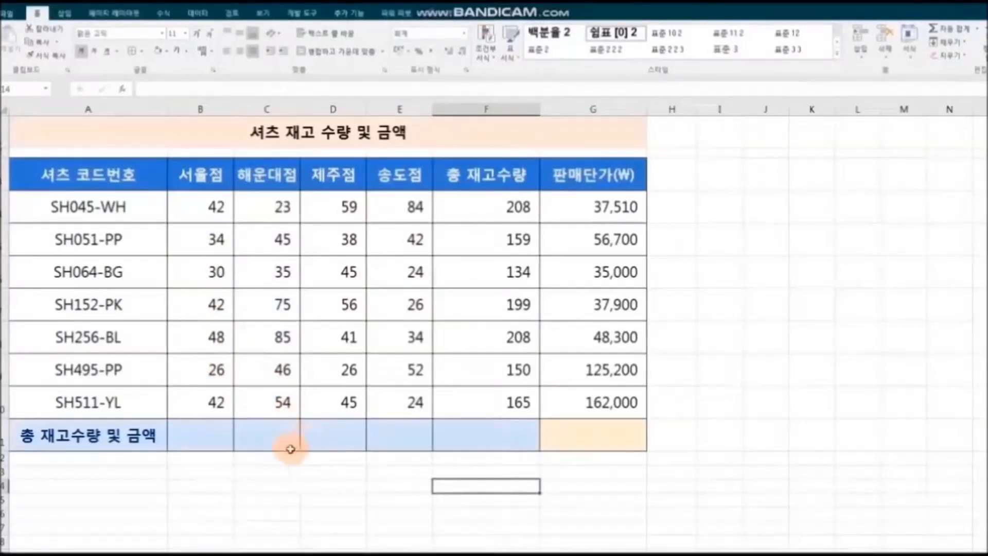
left_click(207, 436)
left_click(161, 28)
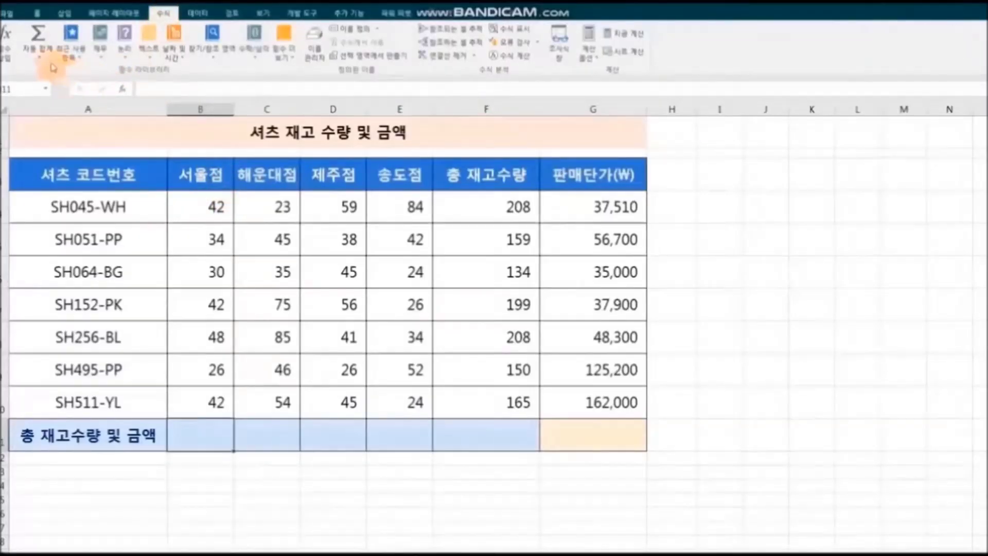
left_click(52, 57)
left_click(52, 71)
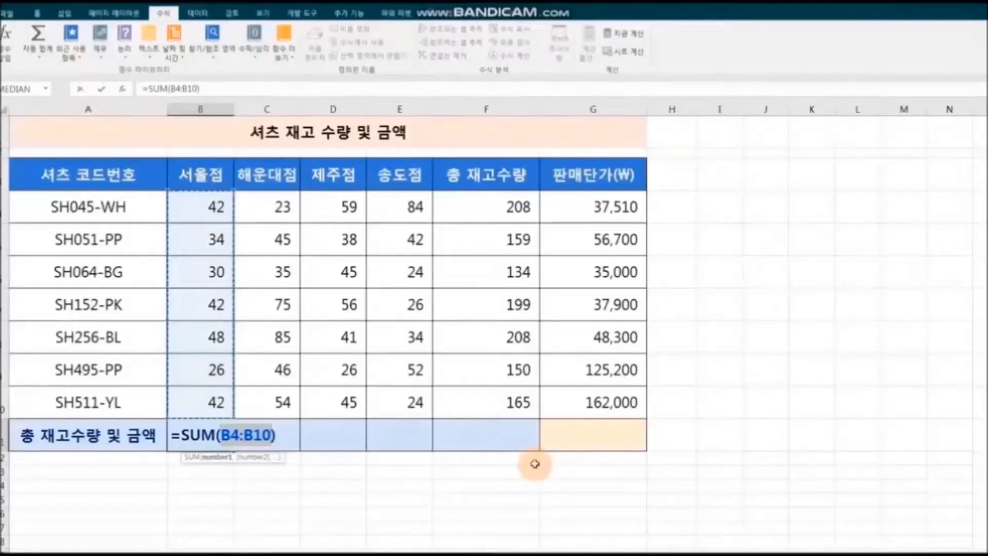
key("Return")
Fill the SUM formula from B11 across through F11 in the 총 재고수량 및 금액 row.
left_click(214, 446)
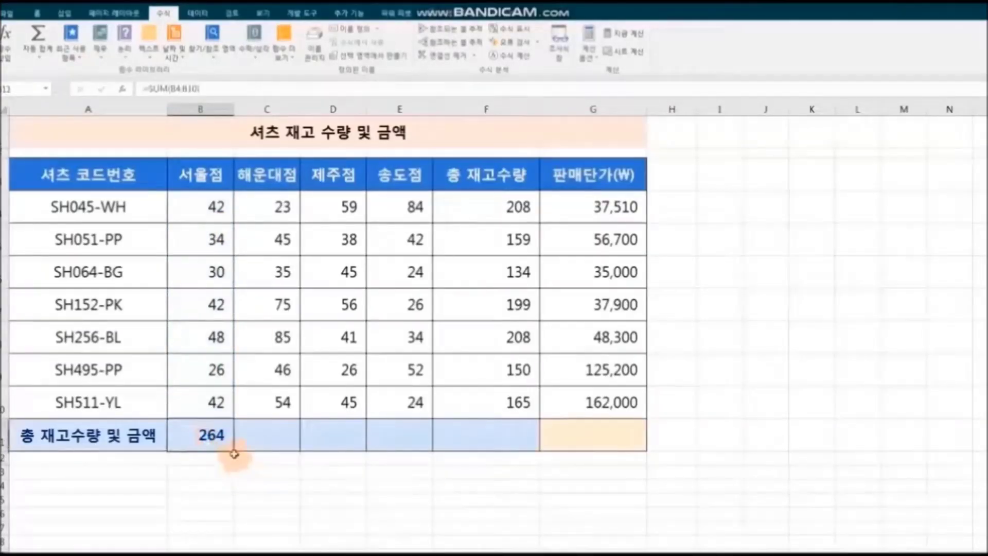
left_click_drag(235, 452, 512, 451)
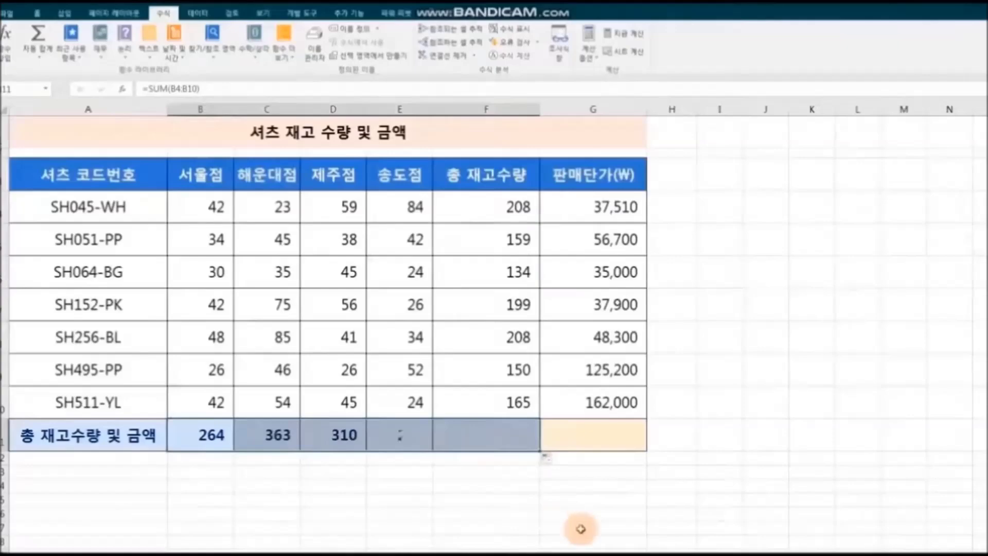
left_click(559, 515)
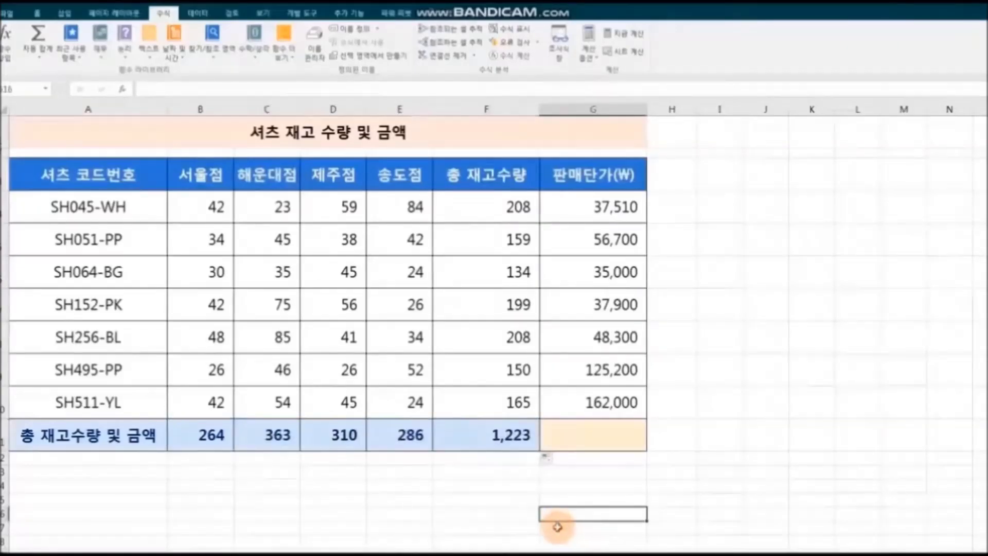
Clear the column totals in B11:F11.
left_click_drag(203, 435, 469, 438)
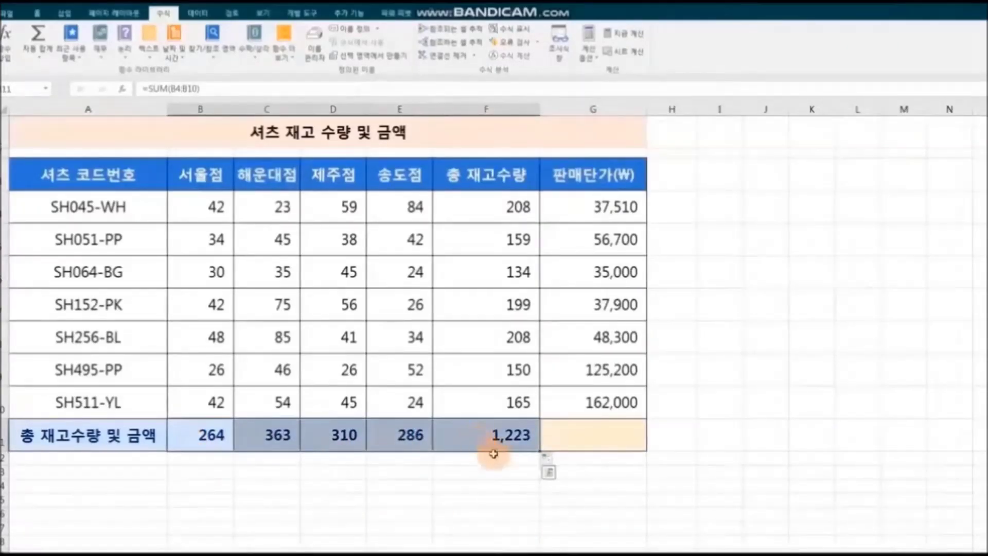
key("Delete")
left_click(580, 507)
Use Quick Analysis on B4:F10 to add column sums (합계) in row 11.
left_click_drag(182, 216, 502, 401)
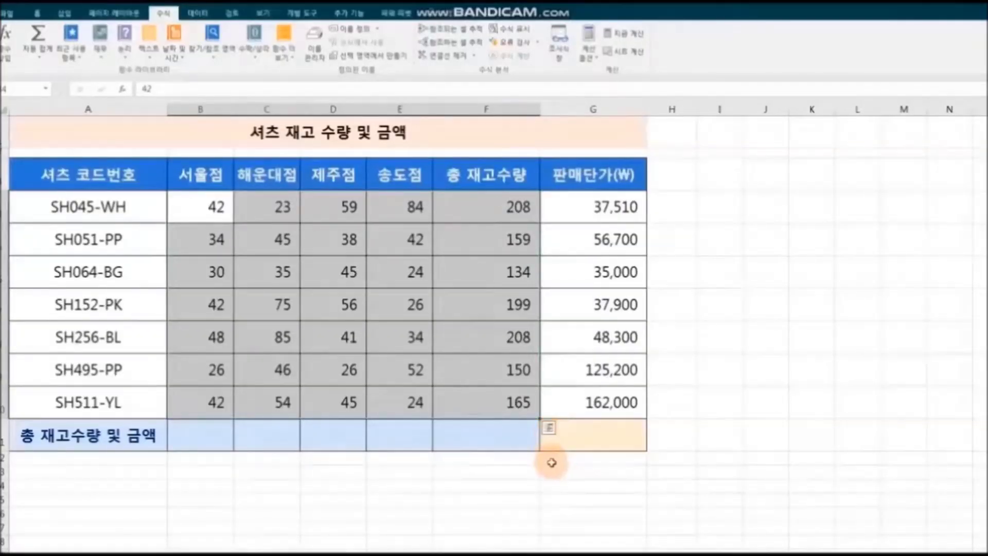
left_click(550, 430)
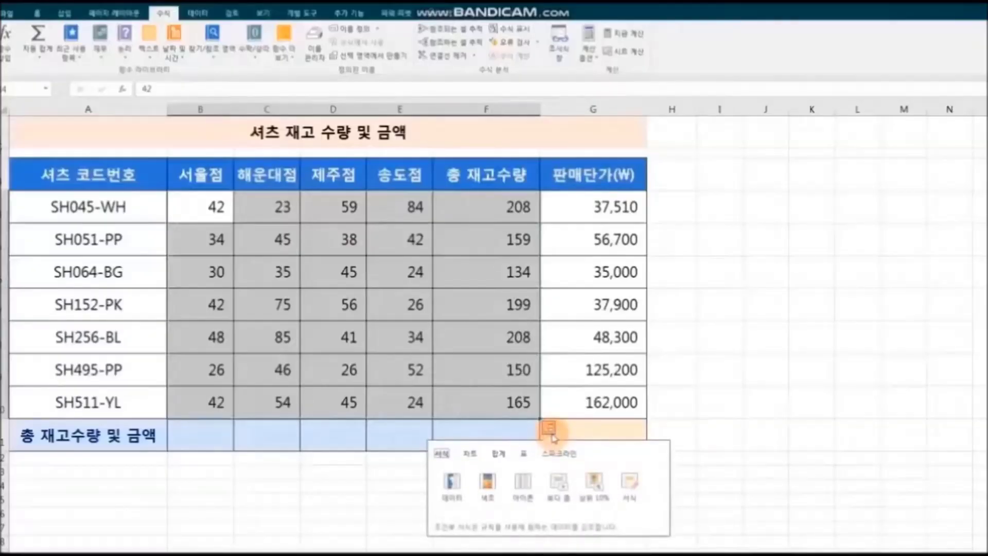
left_click(502, 455)
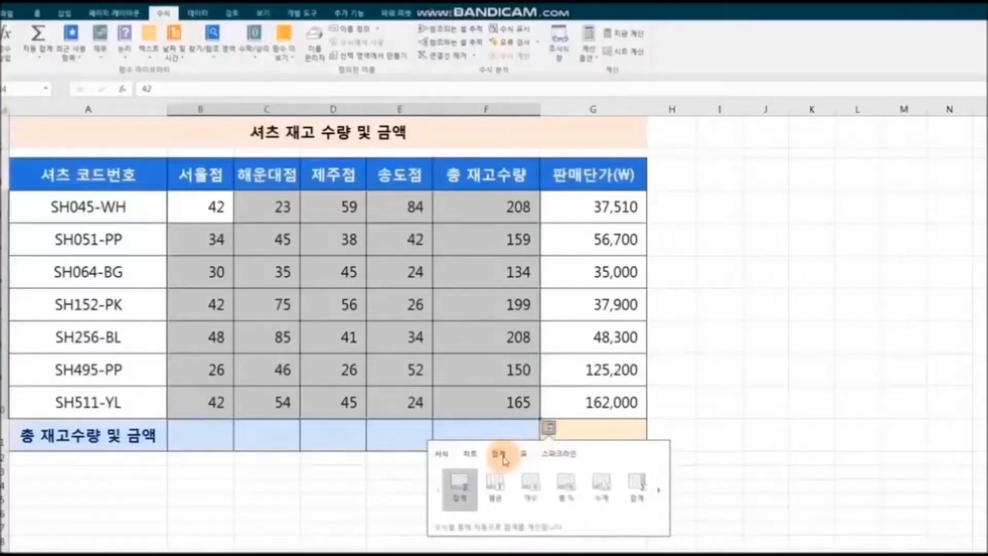
left_click(464, 489)
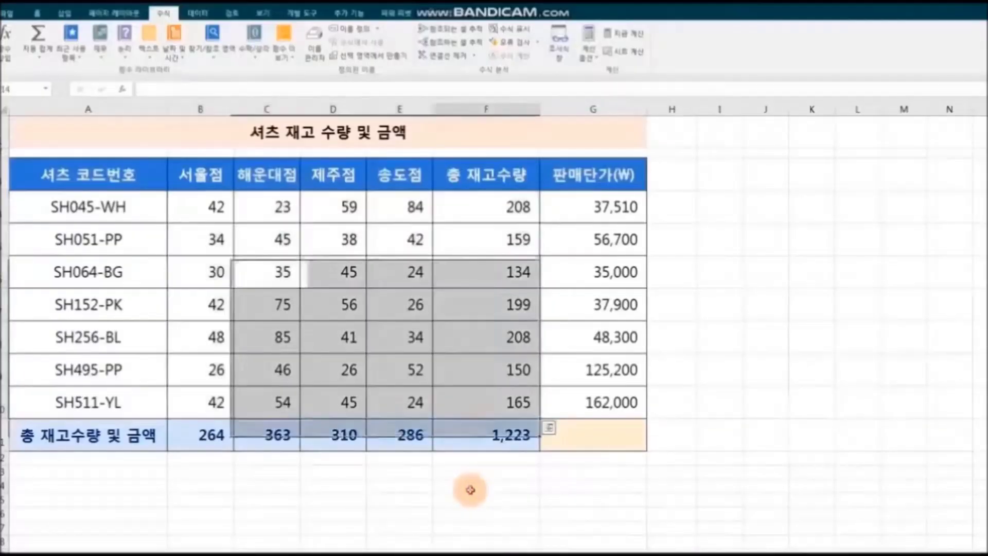
left_click(462, 485)
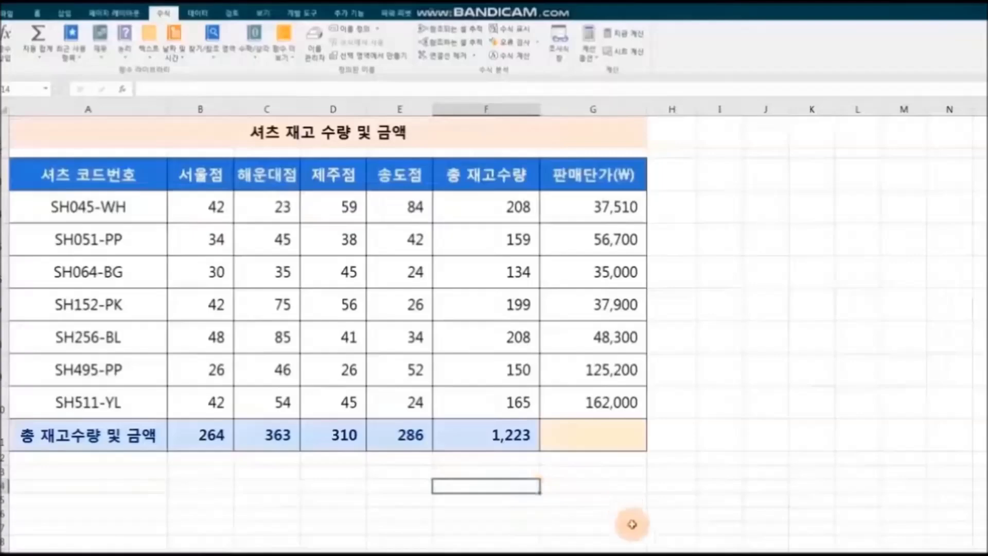
left_click(653, 519)
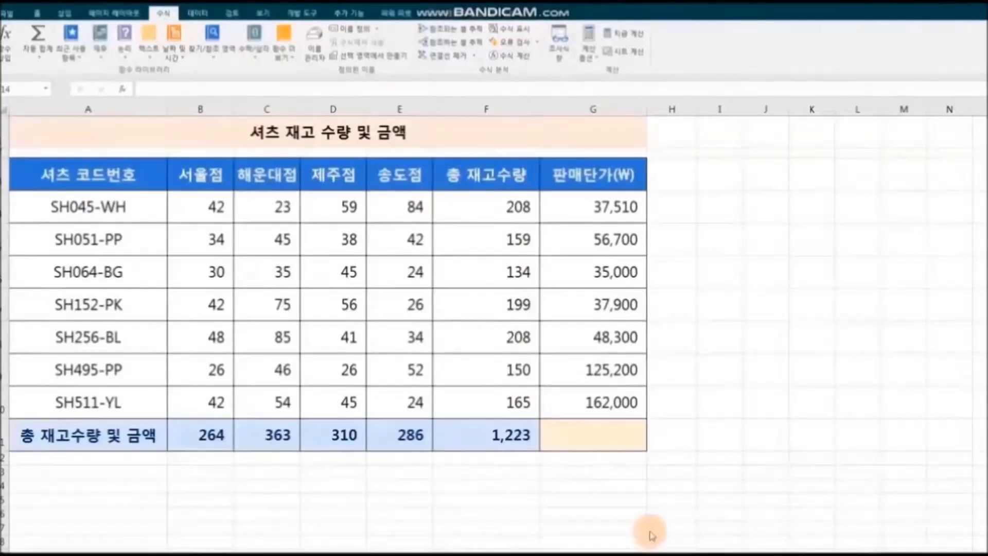
Widen the empty column H beside the 판매단가(₩) column.
left_click(585, 434)
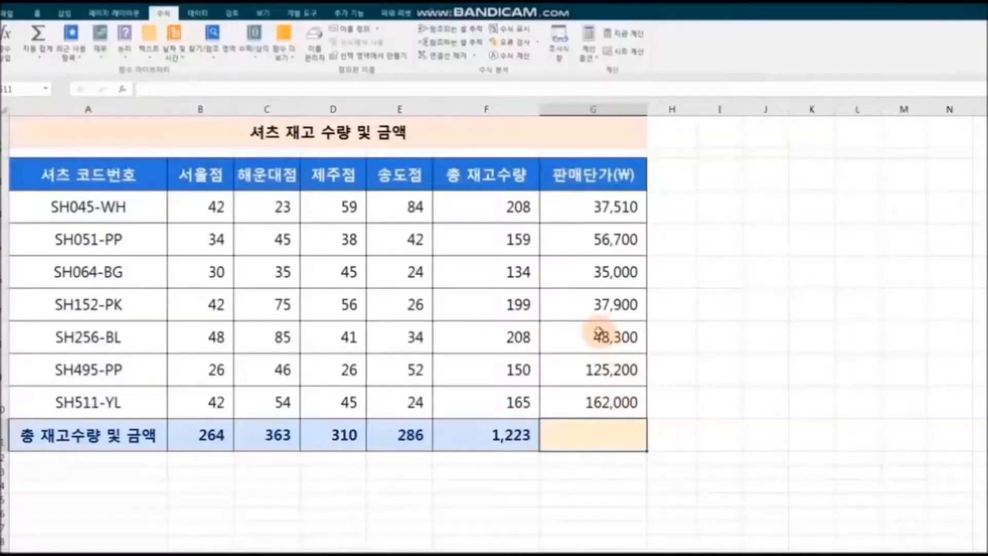
left_click(509, 229)
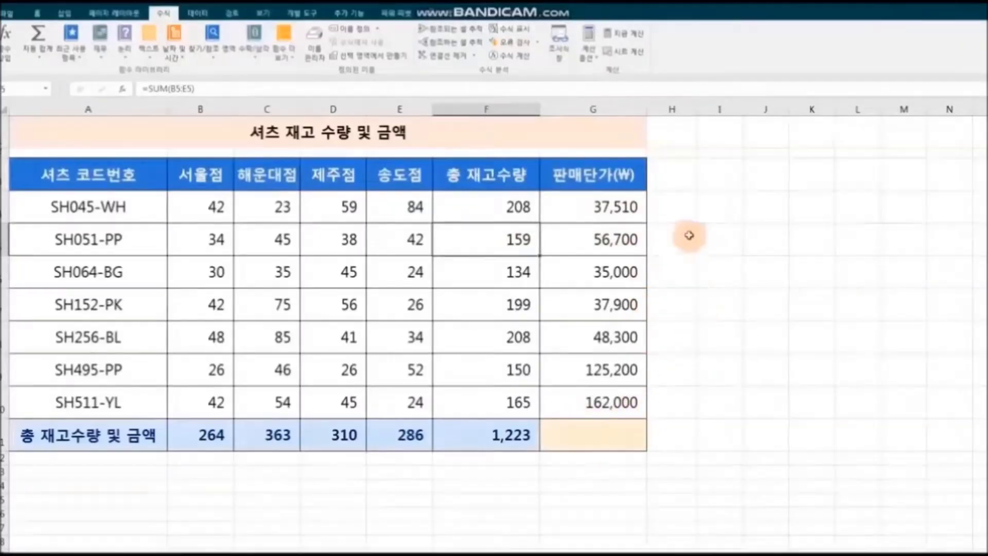
left_click_drag(698, 109, 754, 110)
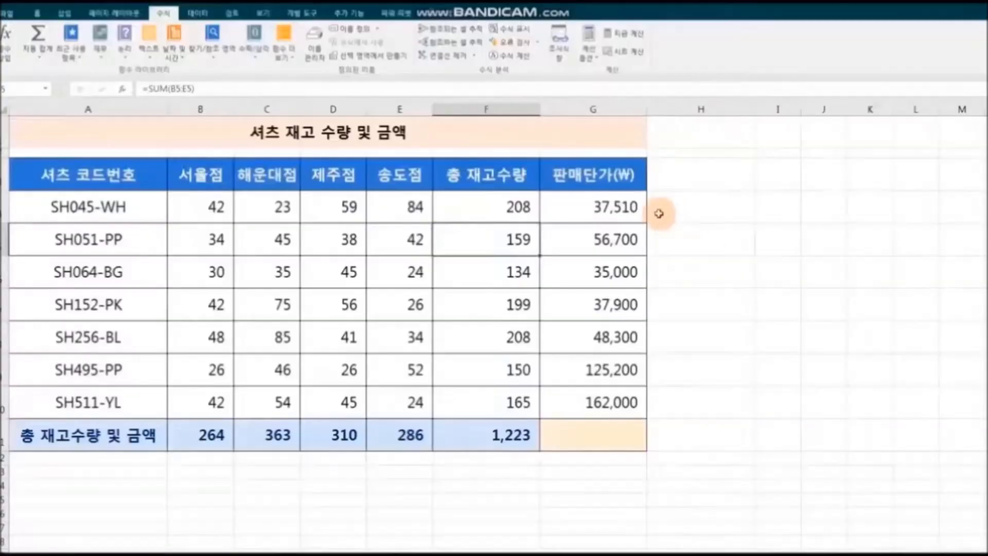
In cell H4, multiply SH045-WH's total stock quantity by its unit price with =F4*G4.
left_click(597, 209)
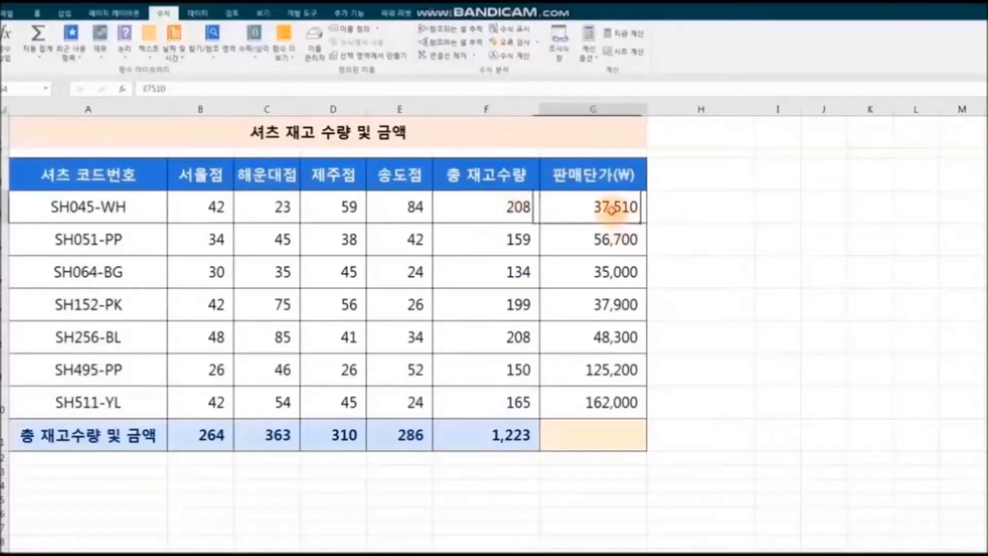
left_click(689, 210)
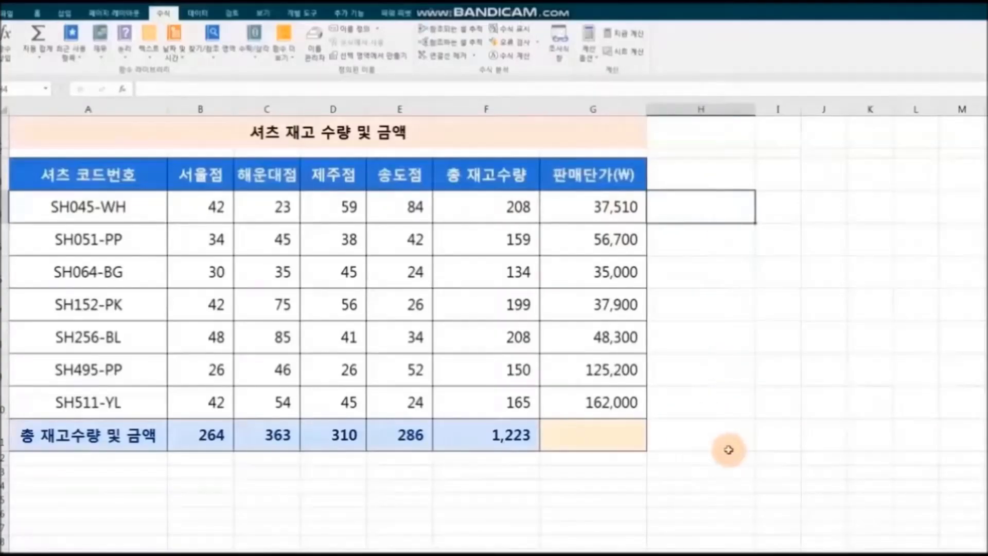
type("=")
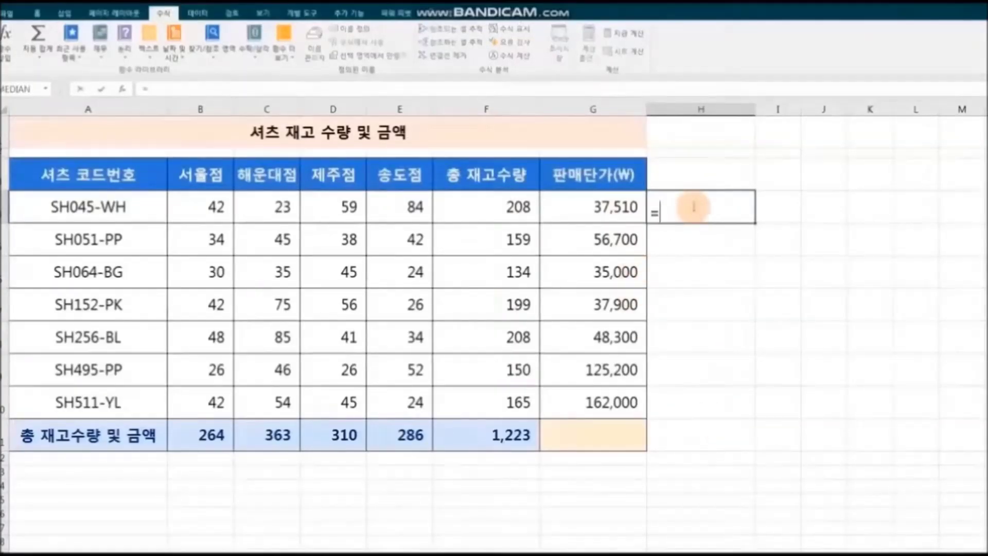
left_click(507, 210)
type("*")
left_click(580, 208)
key("Return")
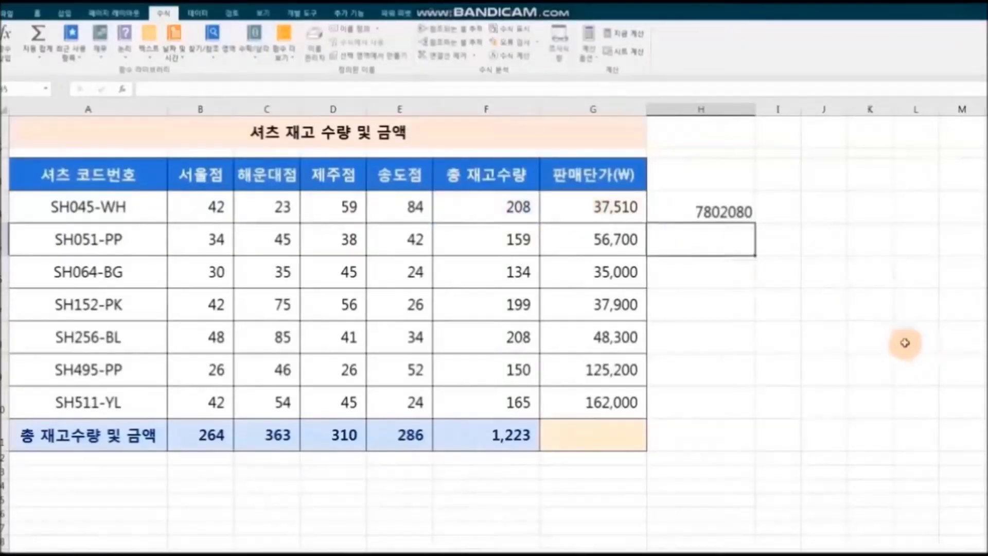
Fill the H4 multiplication formula down through H10 and apply the comma style to the amounts.
left_click(710, 206)
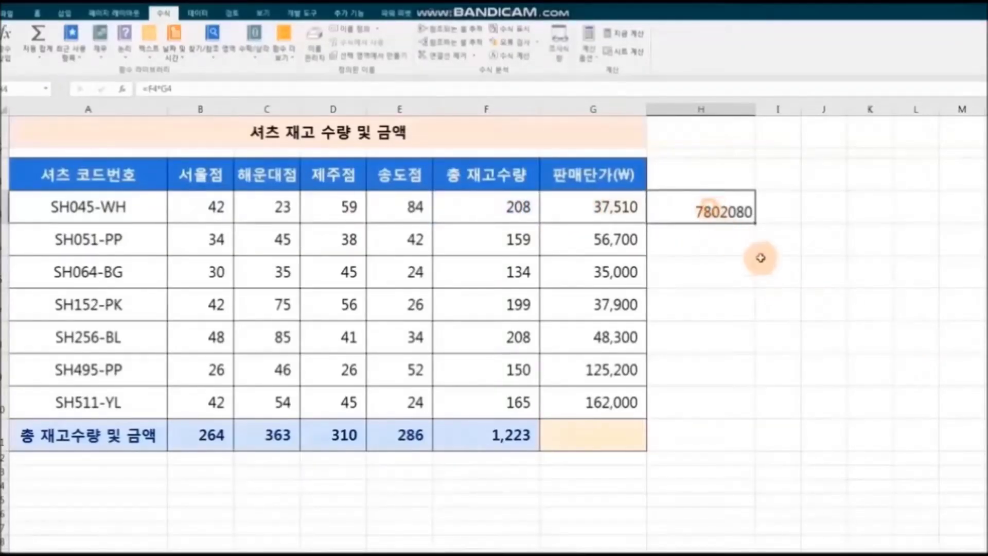
double_click(756, 224)
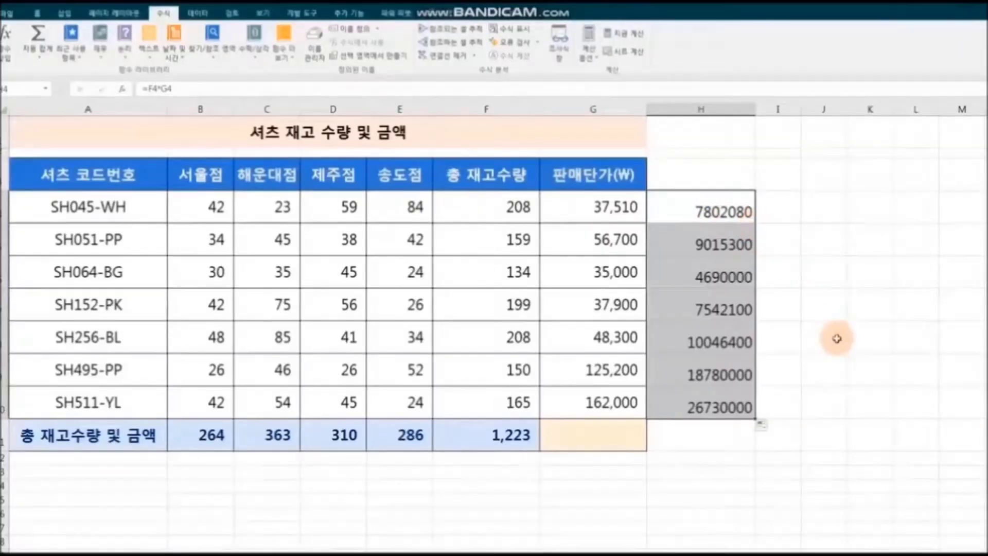
left_click(37, 13)
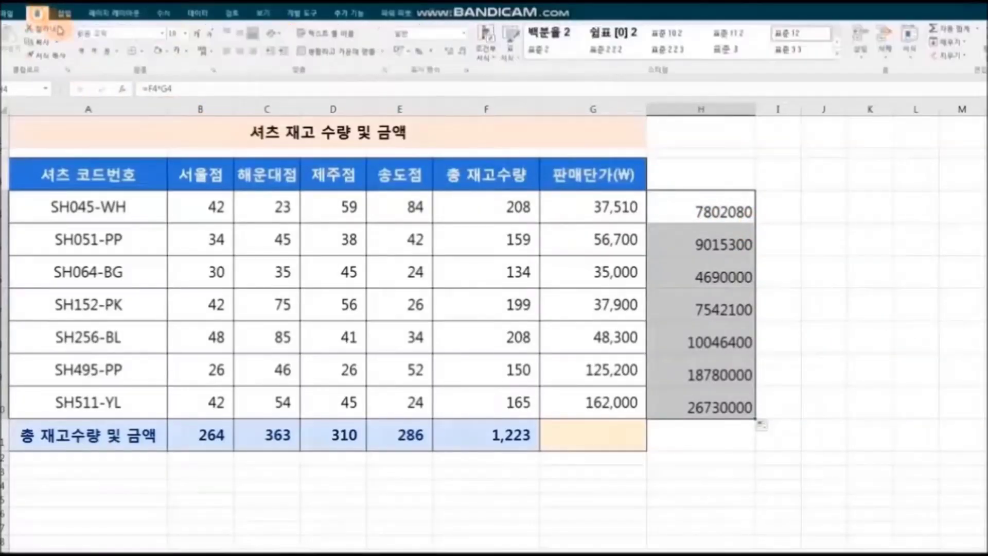
left_click(431, 53)
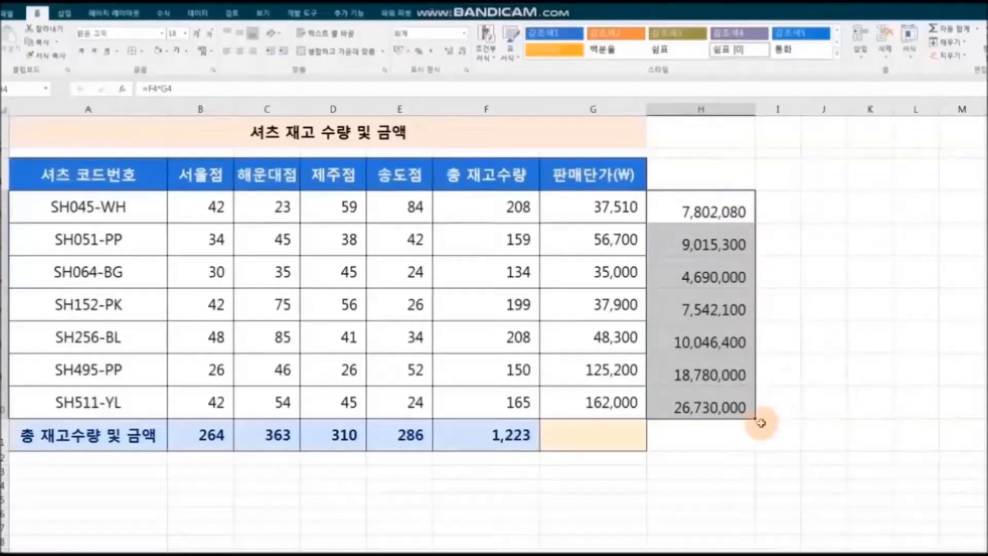
Total the amounts H4:H10 in cell H11 with AutoSum.
left_click(727, 430)
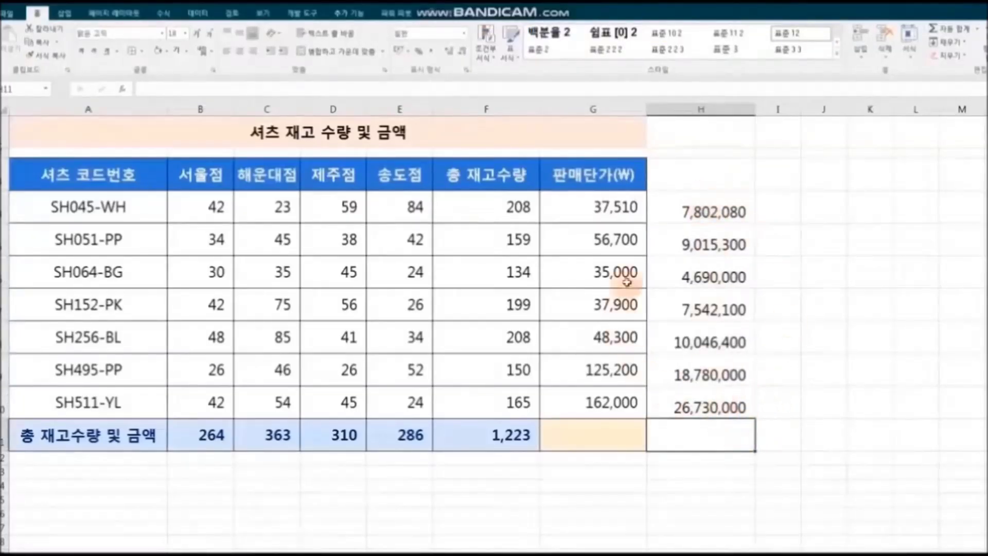
left_click(163, 12)
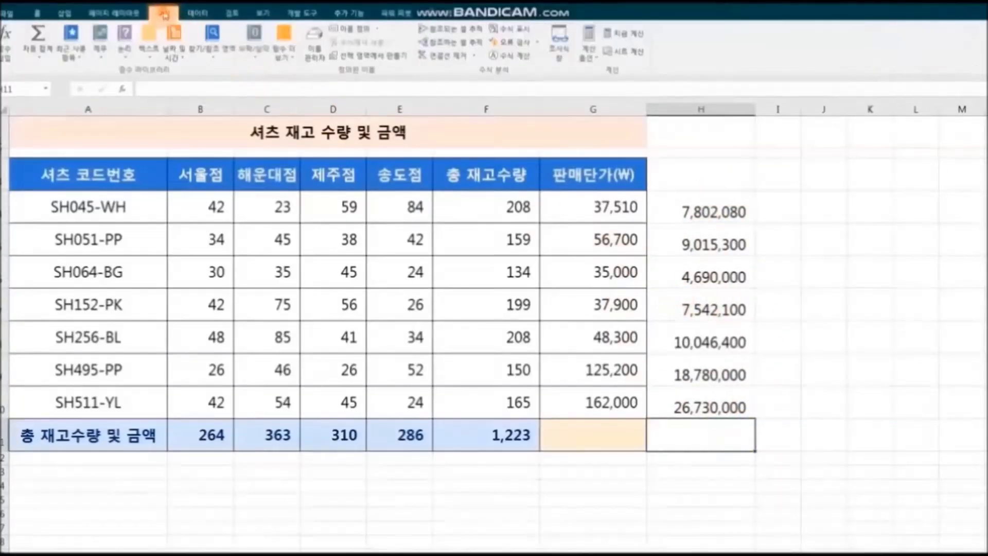
left_click(46, 59)
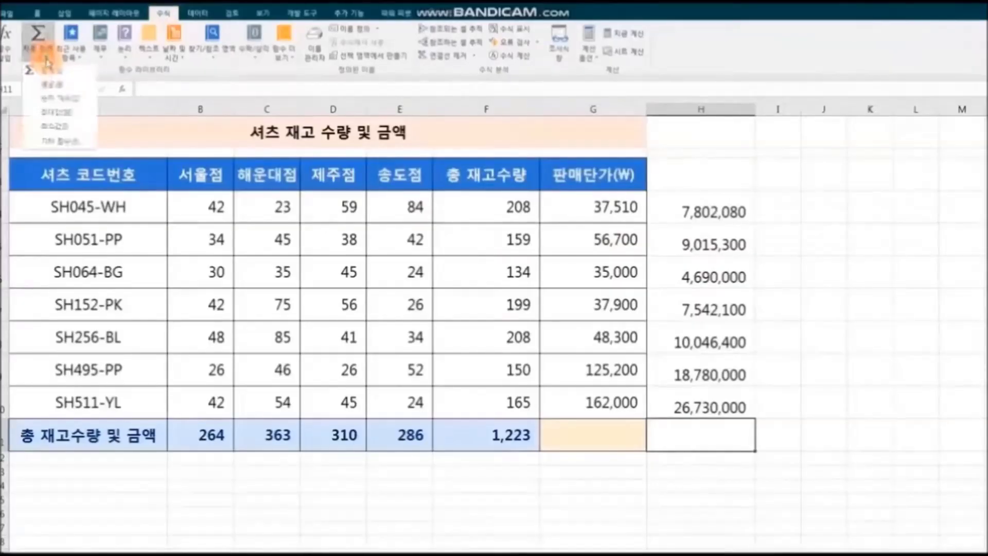
left_click(69, 75)
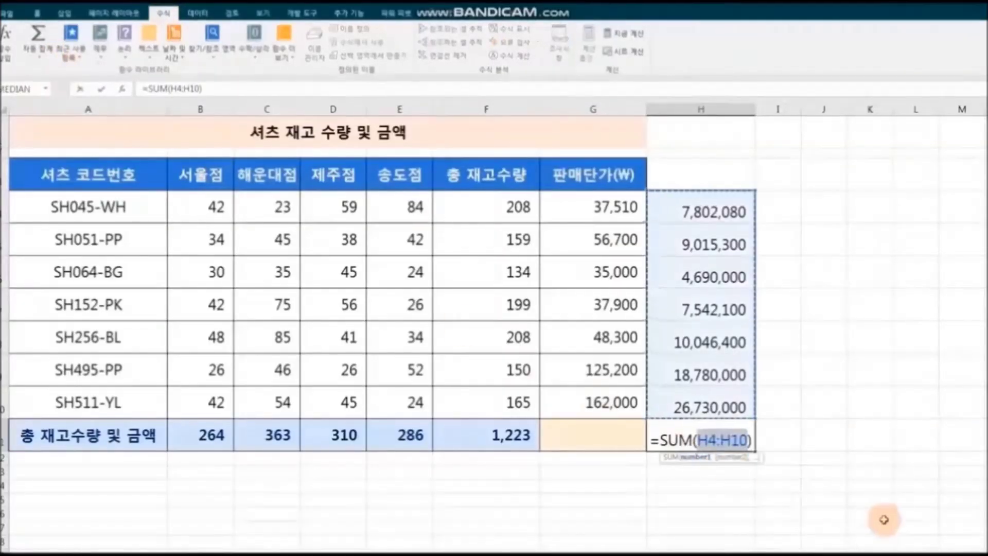
key("Return")
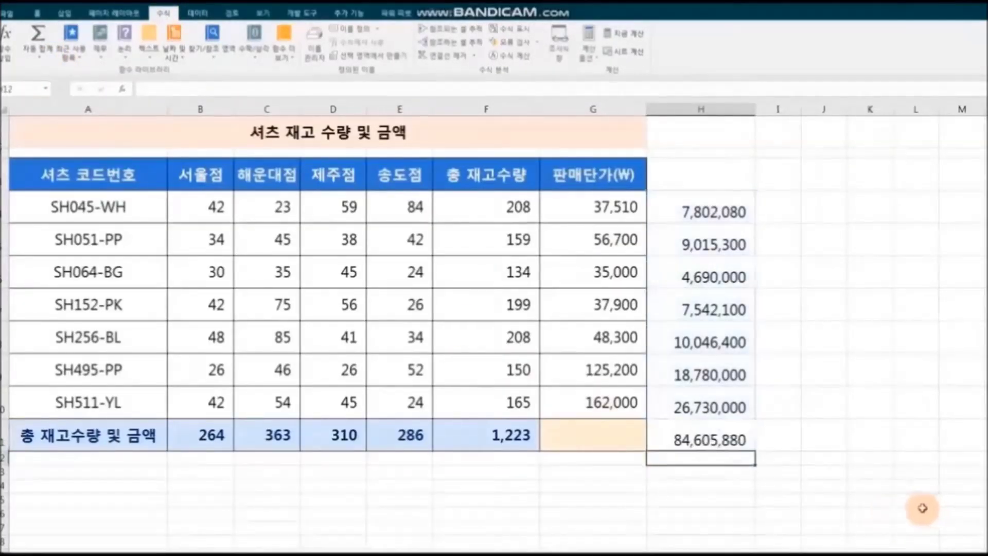
left_click(922, 509)
Copy the formatting of the 판매단가(₩) column, G3:G11, onto H3:H11.
left_click_drag(589, 175, 612, 433)
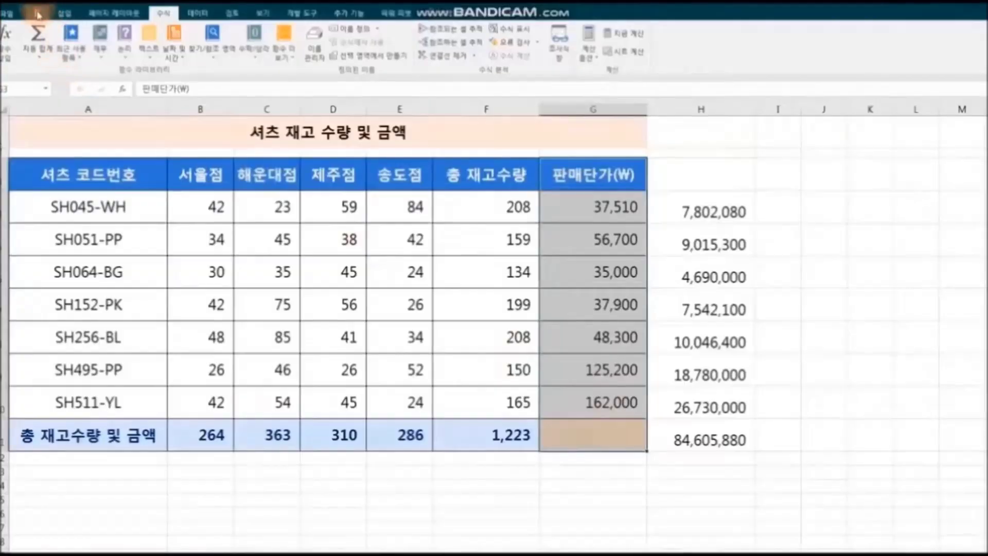
left_click(37, 13)
left_click(49, 54)
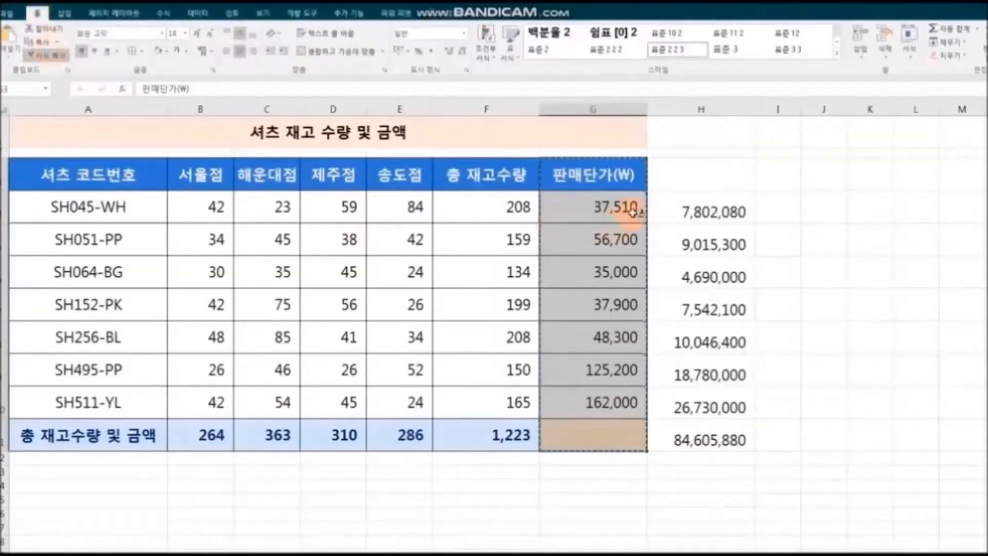
mouse_move(677, 165)
left_mouse_down()
mouse_move(689, 366)
mouse_move(672, 434)
mouse_move(684, 436)
left_mouse_up()
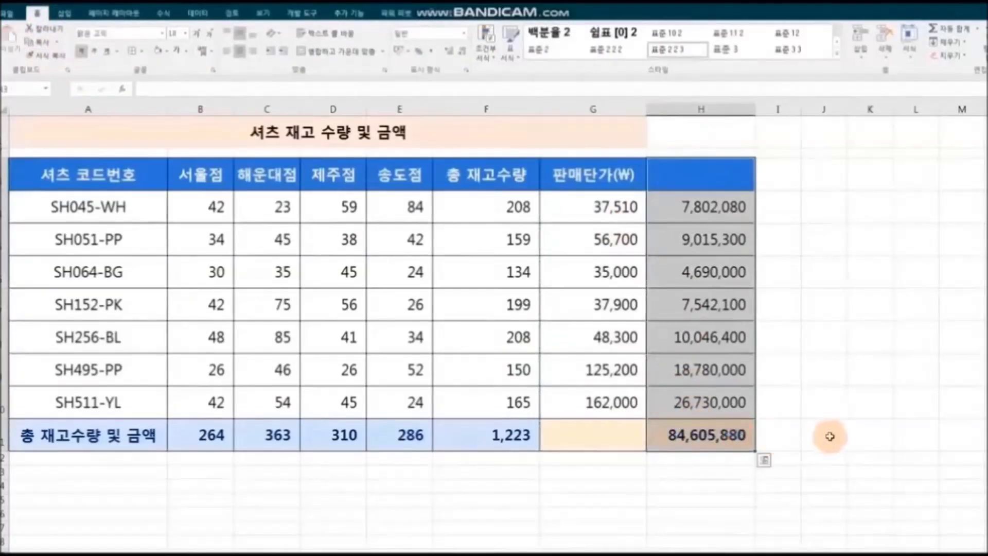
left_click(859, 436)
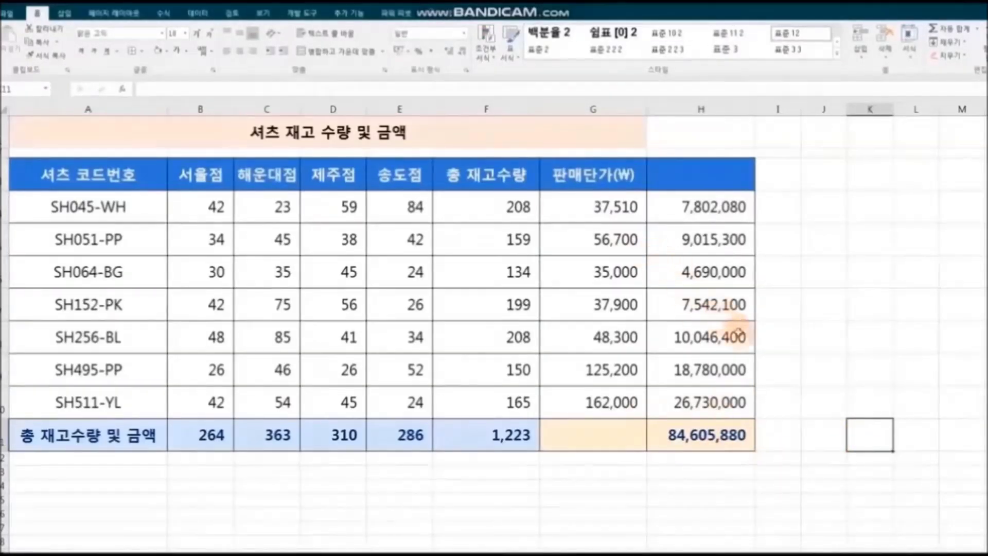
Enter the header 총판매금액 in cell H3.
left_click(697, 177)
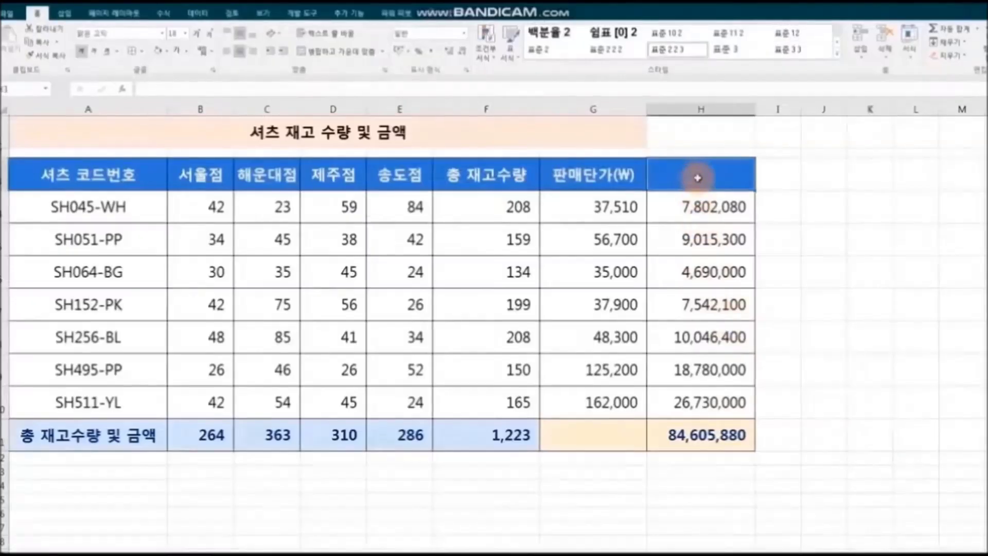
double_click(698, 177)
type("총판매금ㅇ")
left_click(861, 330)
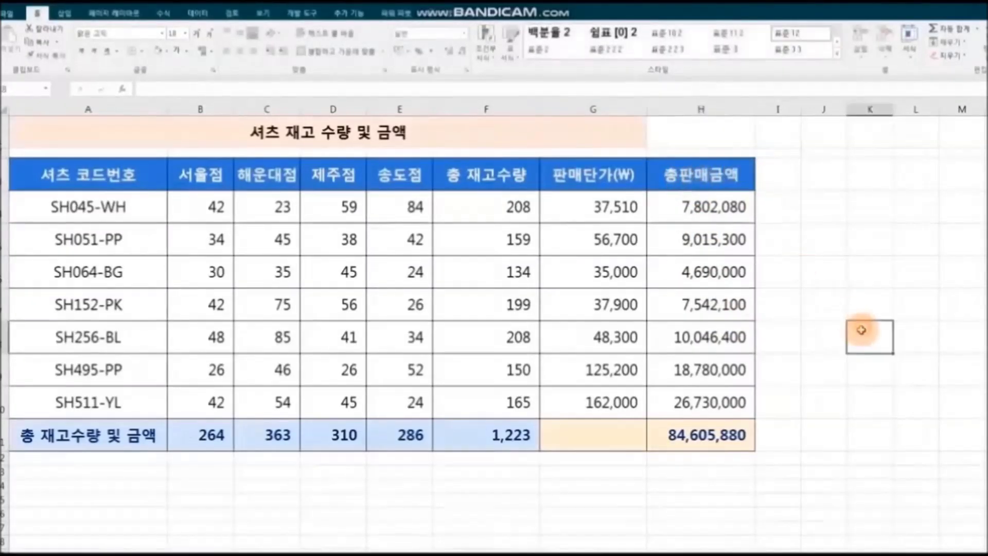
Unmerge the 셔츠 재고 수량 및 금액 title and merge and center it again across A1:H1.
left_click_drag(77, 132, 669, 136)
left_click(363, 53)
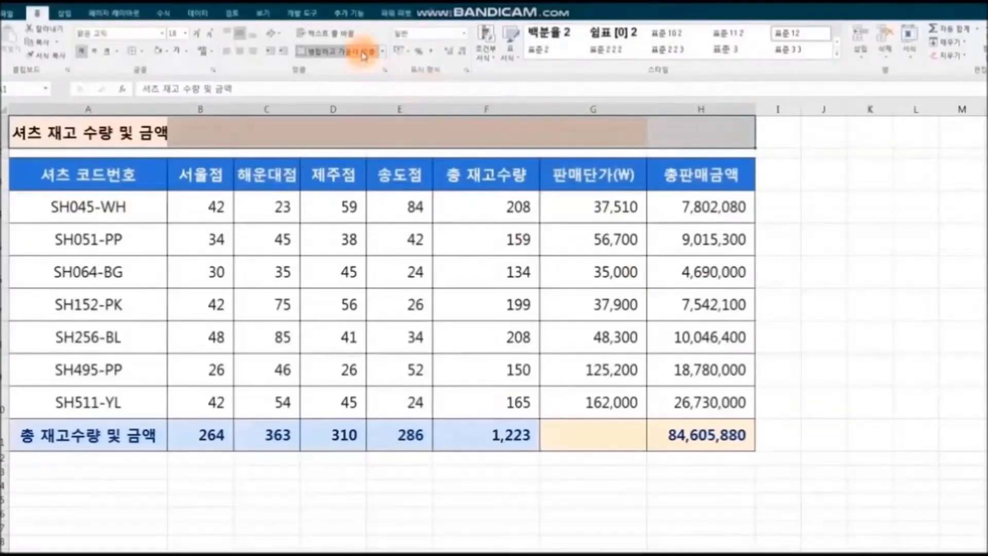
left_click(362, 53)
left_click(957, 368)
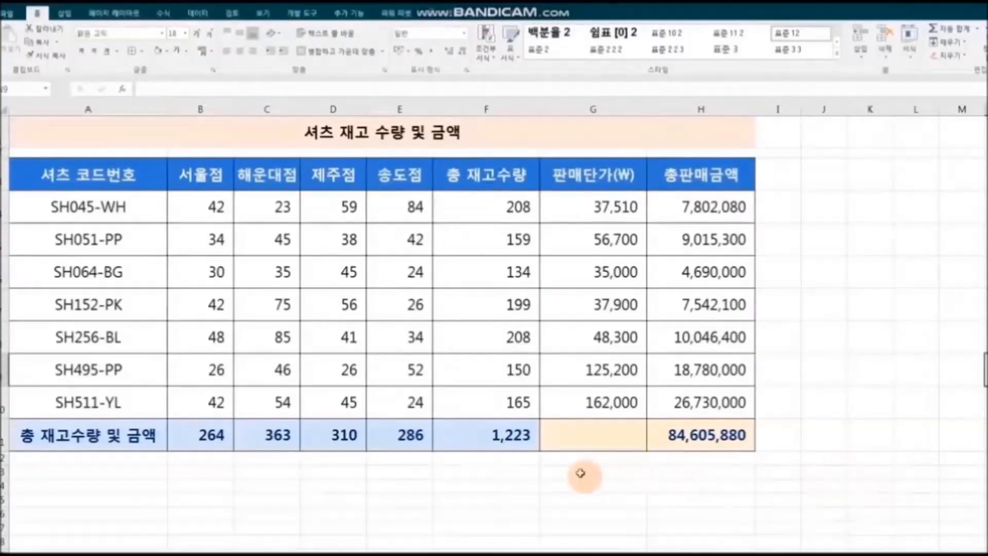
Delete the whole 총판매금액 column H.
left_click(700, 436)
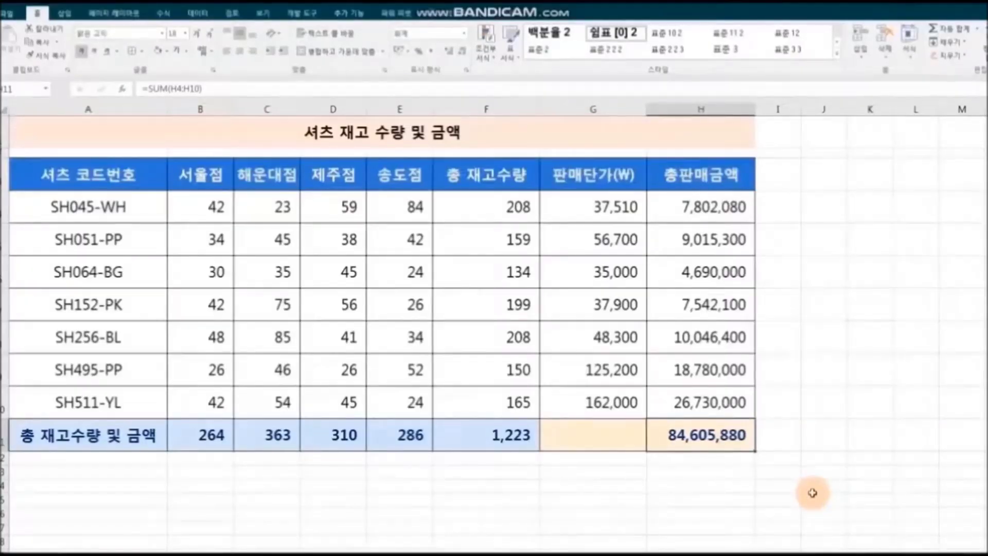
left_click(593, 437)
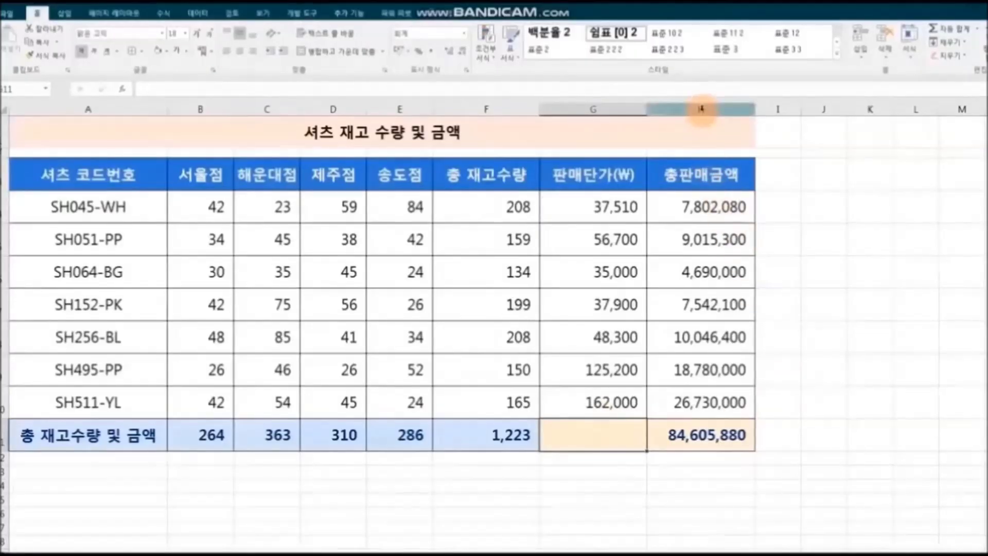
left_click(701, 109)
right_click(700, 108)
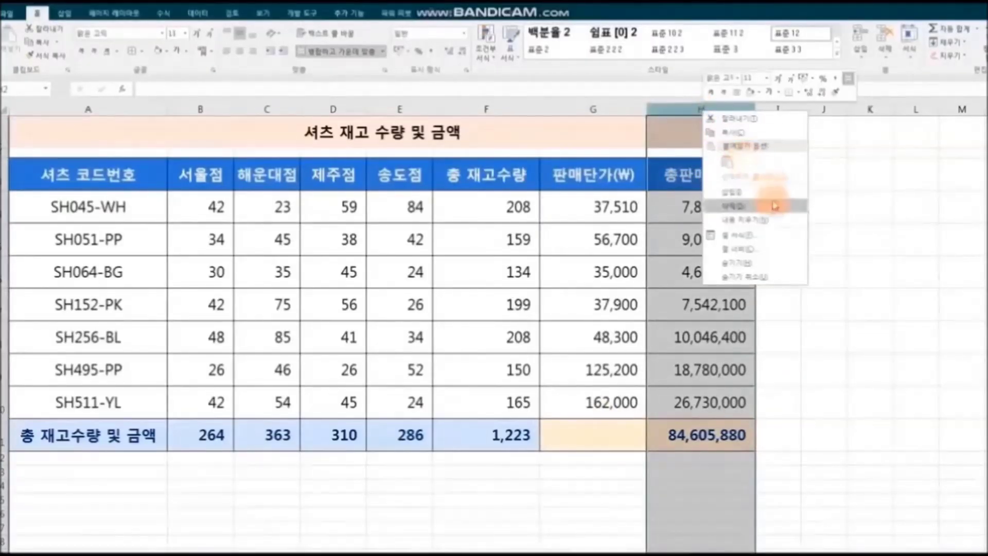
left_click(774, 206)
left_click(844, 303)
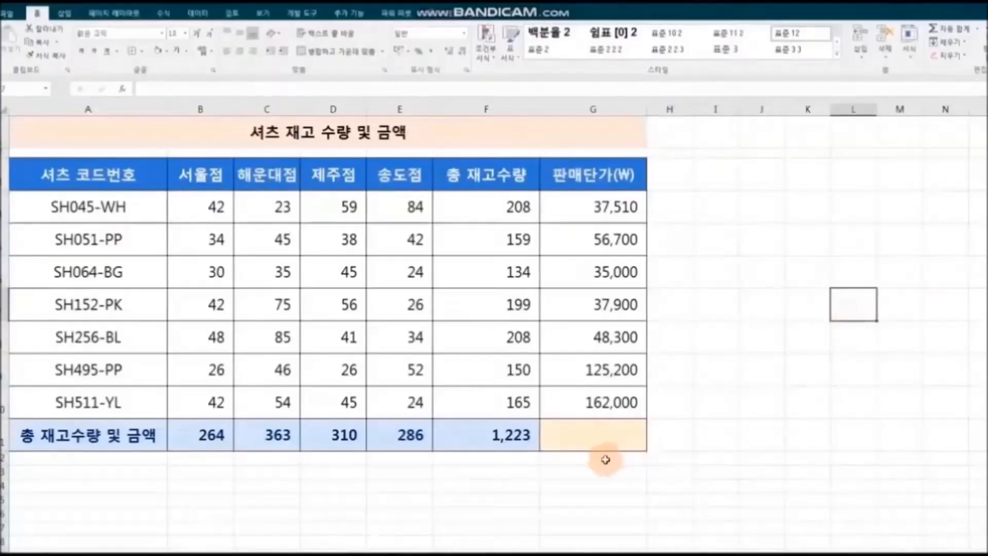
Examine the total quantities in F4:F10, the unit prices in G4:G10 and the SUMPRODUCT note beside the table.
left_click(589, 440)
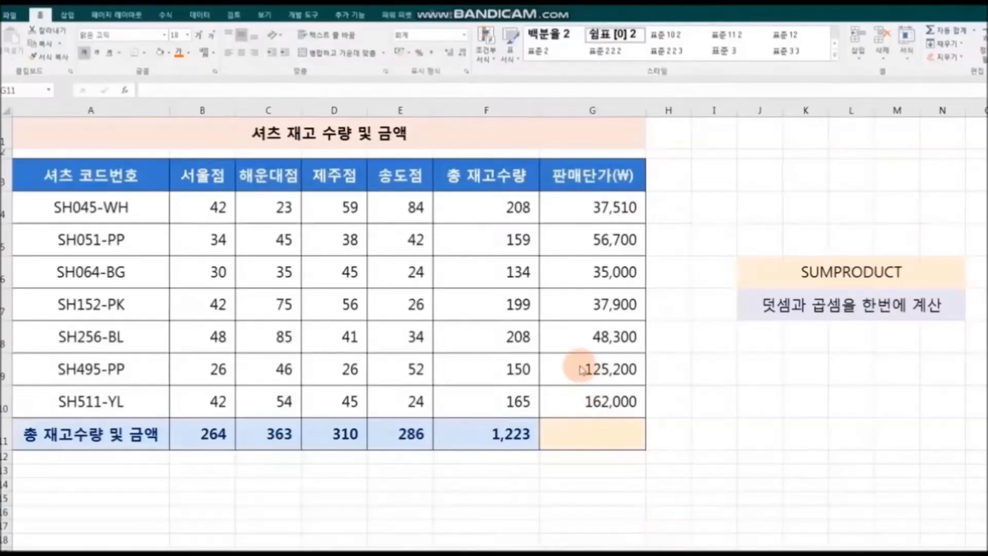
left_click(494, 215)
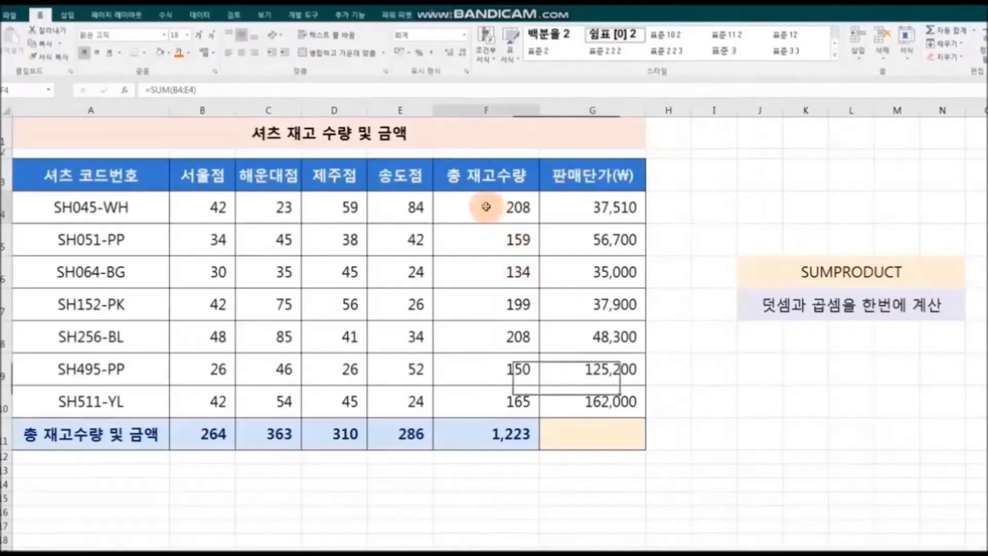
left_click_drag(492, 208, 485, 386)
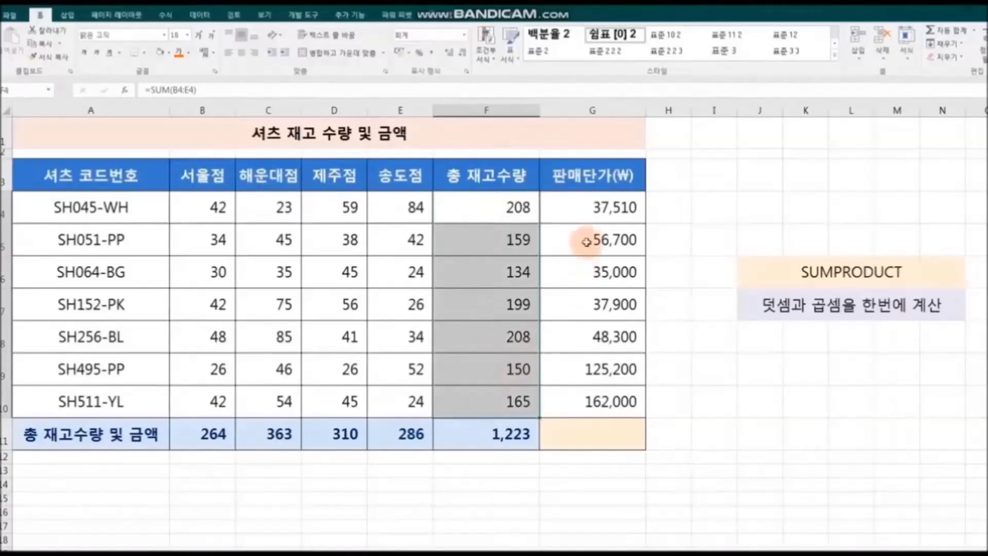
left_click_drag(592, 203, 592, 400)
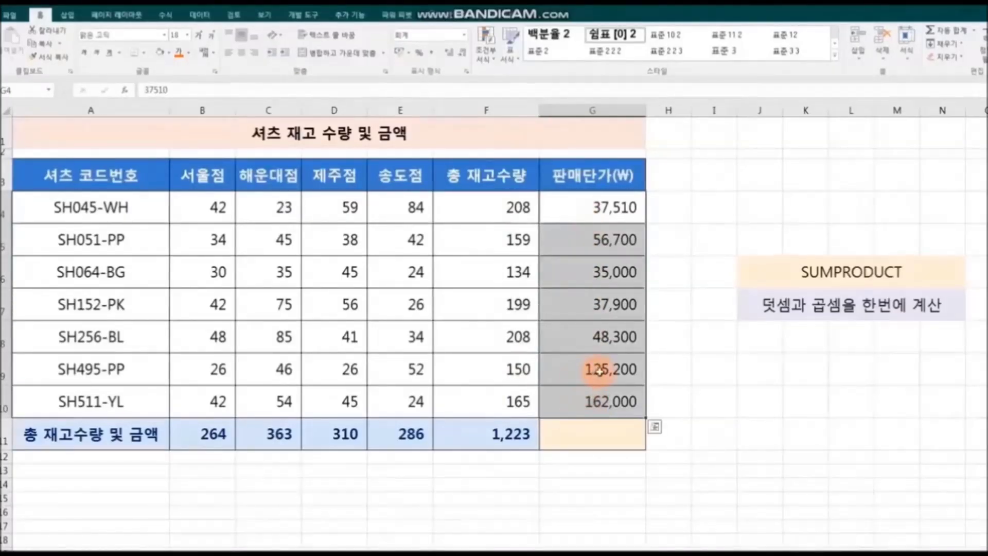
left_click(781, 300)
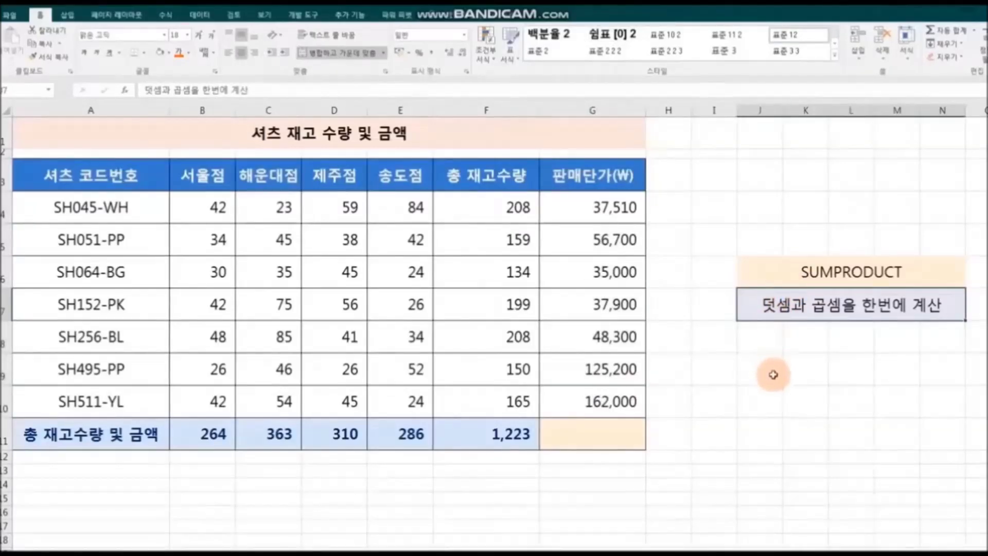
left_click(775, 277)
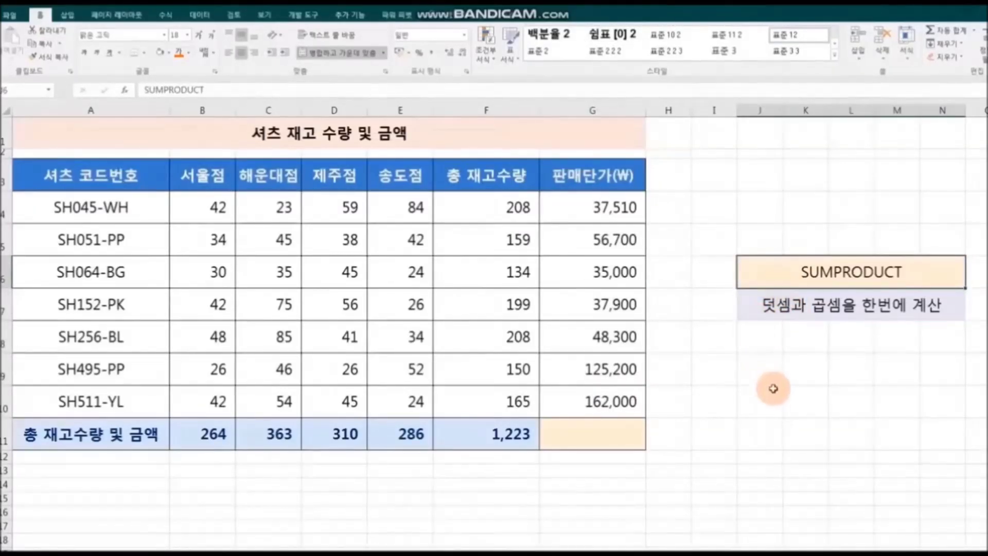
Calculate the total stock value in G11 with SUMPRODUCT, using $F$4:$F$10 as Array1 and G4:G10 as Array2.
left_click(624, 441)
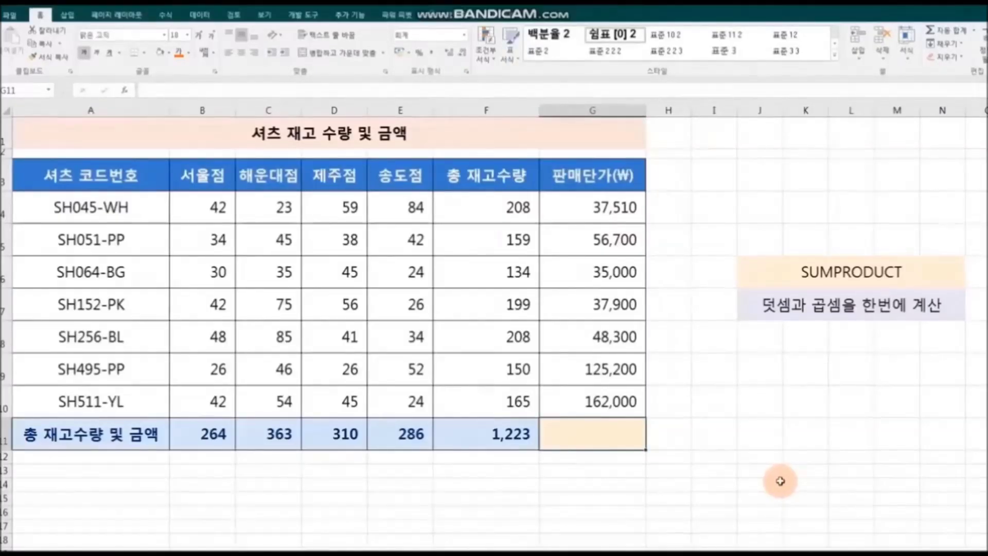
left_click(126, 93)
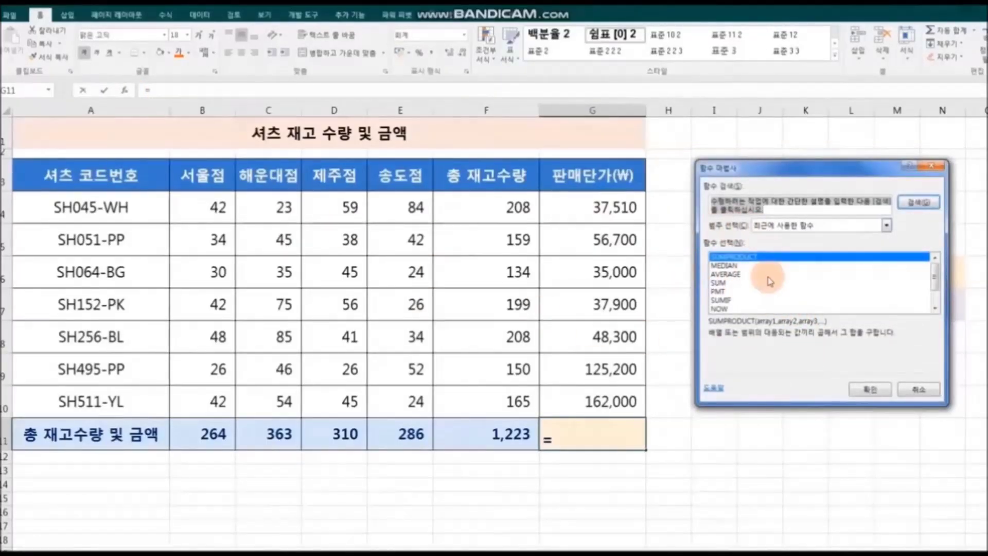
left_click(884, 393)
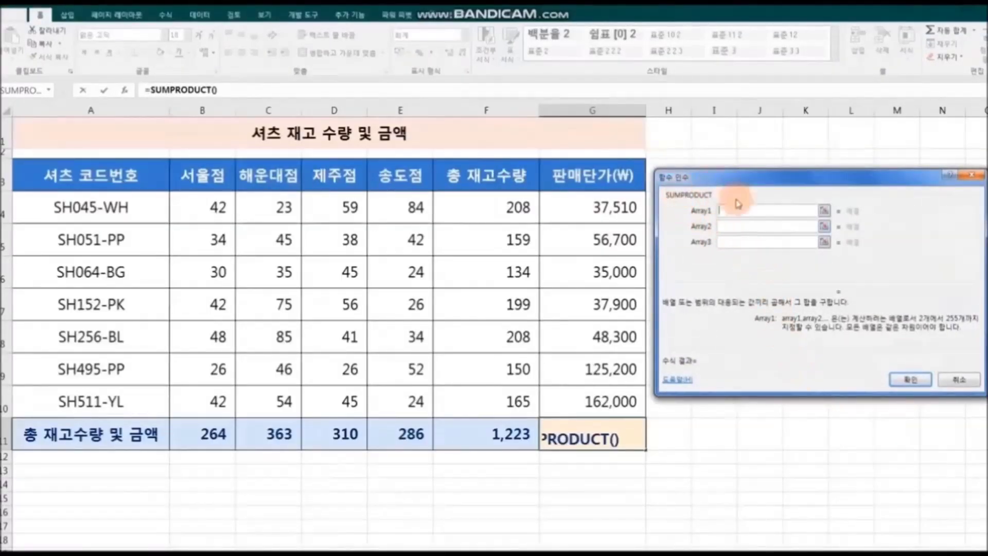
left_click(471, 209)
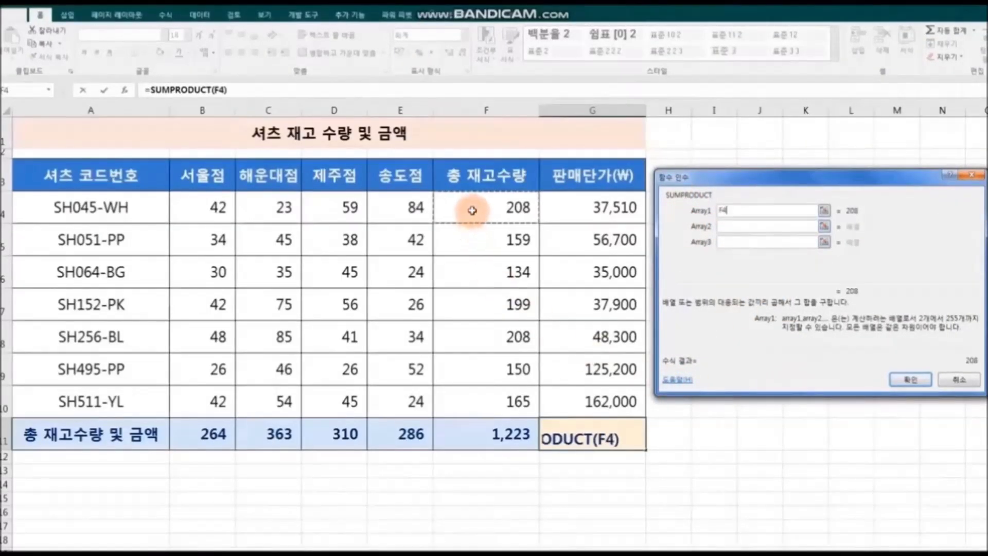
left_click_drag(471, 209, 453, 404)
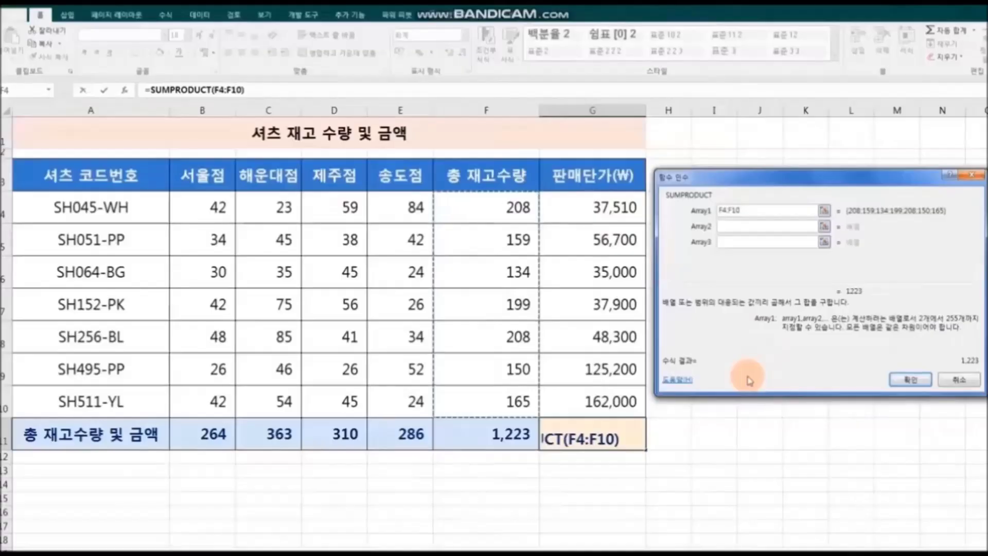
key("F4")
left_click(728, 227)
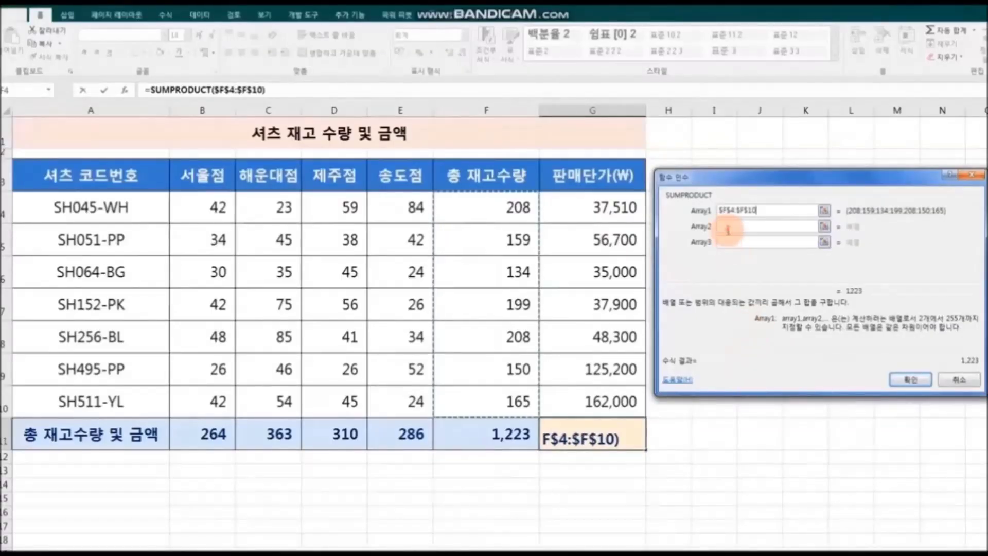
left_click_drag(571, 206, 592, 397)
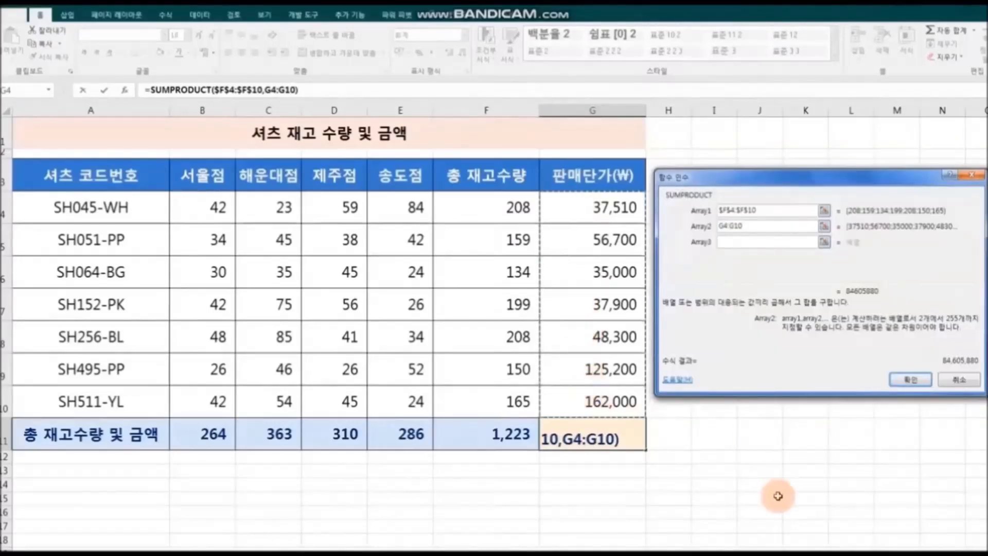
left_click(910, 380)
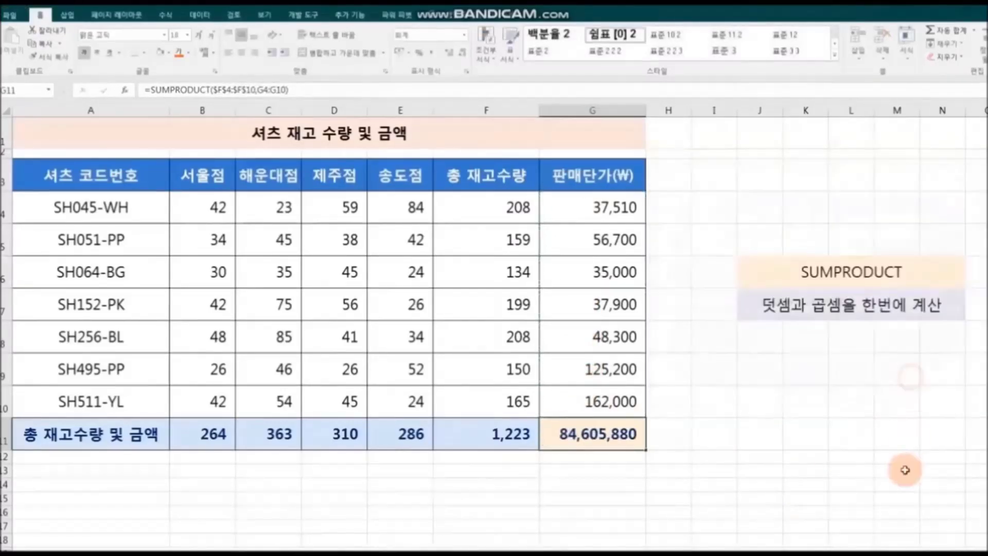
left_click(889, 470)
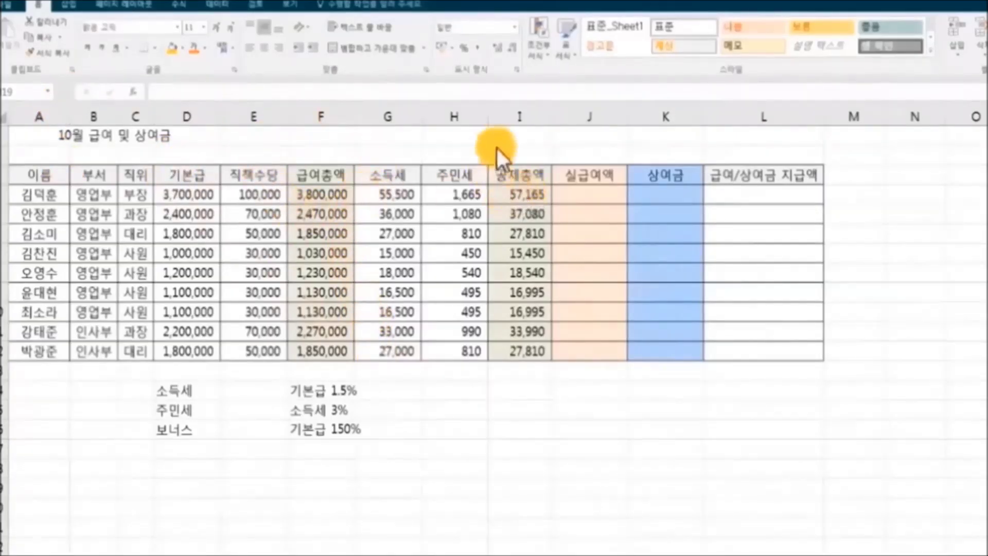
Calculate the 실급여액 in J4 with =F4-I4 and fill the formula down through J12.
left_click(591, 194)
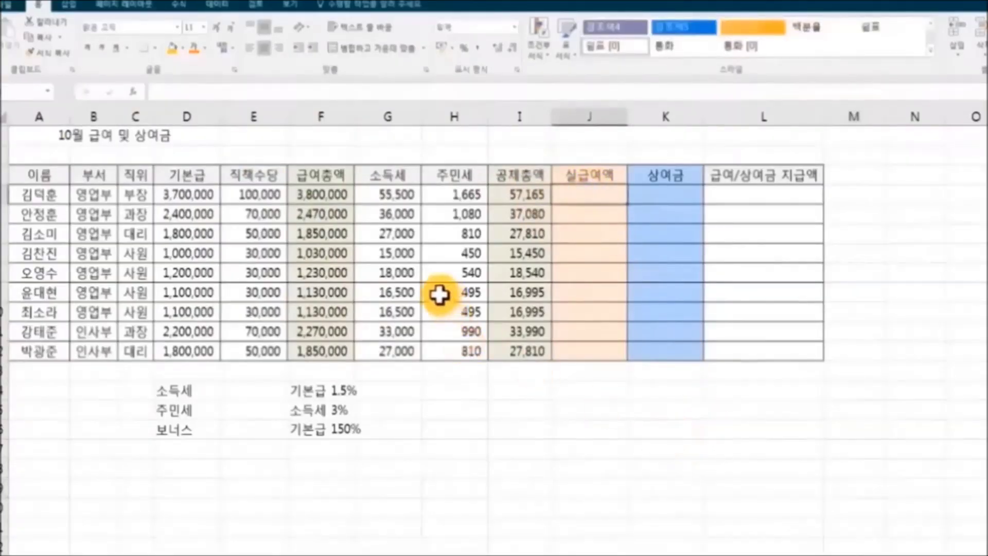
type("=")
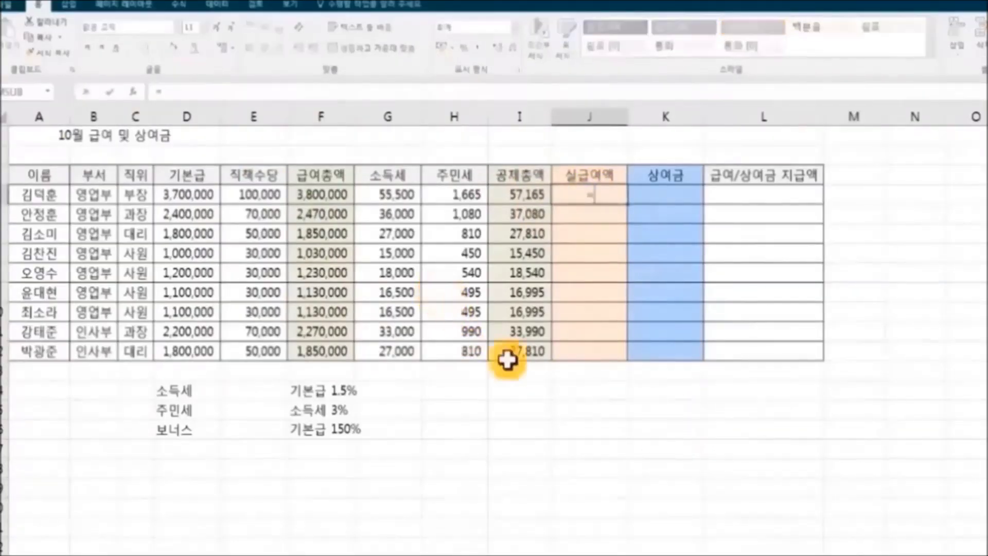
left_click(326, 195)
type("-")
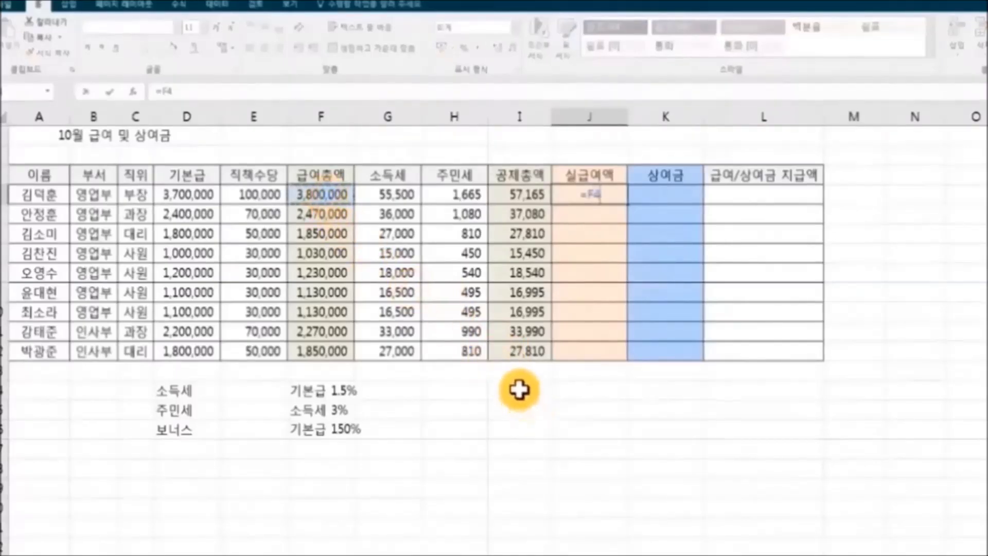
left_click(517, 194)
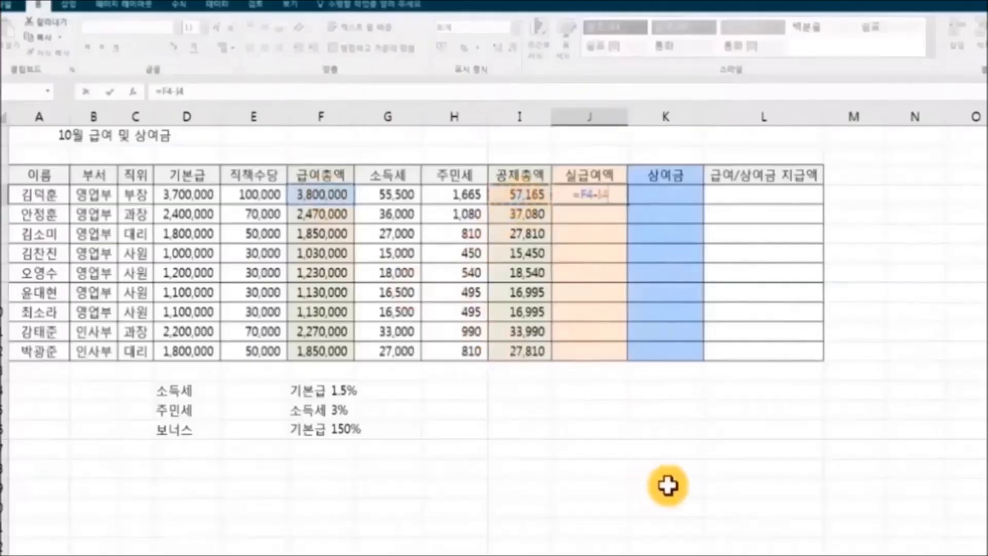
key("Return")
left_click(585, 193)
left_click_drag(627, 203, 628, 363)
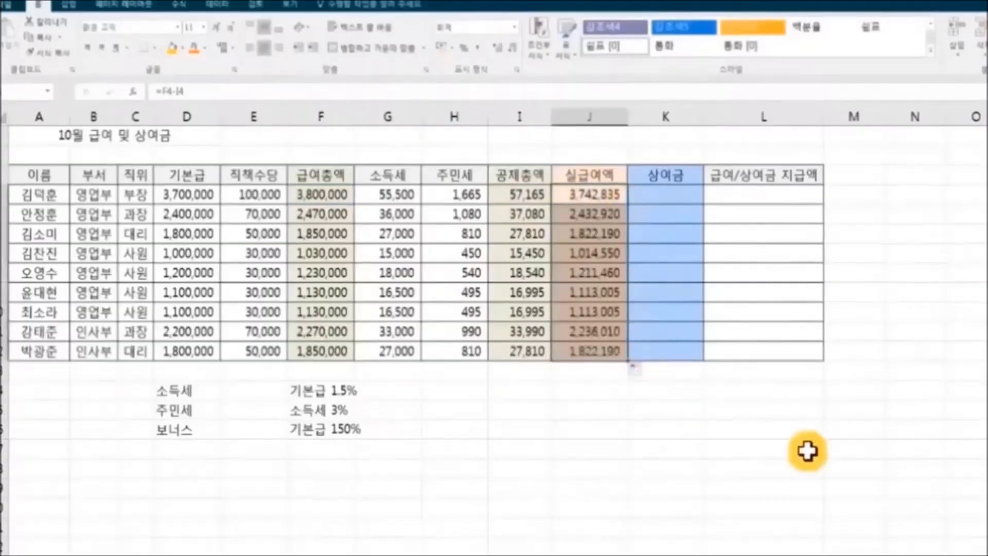
left_click(806, 451)
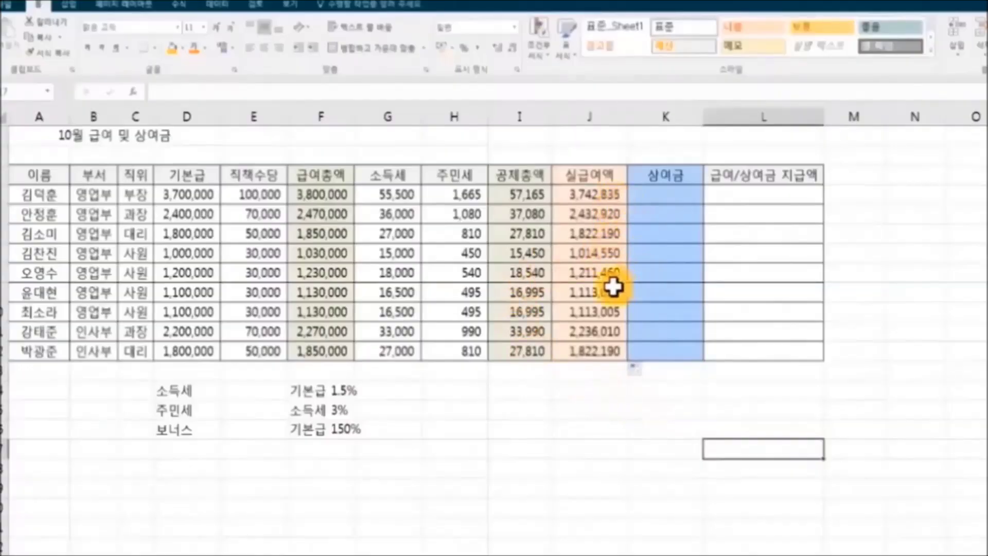
Clear all the 실급여액 results in J4:J12.
left_click(586, 200)
left_click_drag(586, 215, 579, 350)
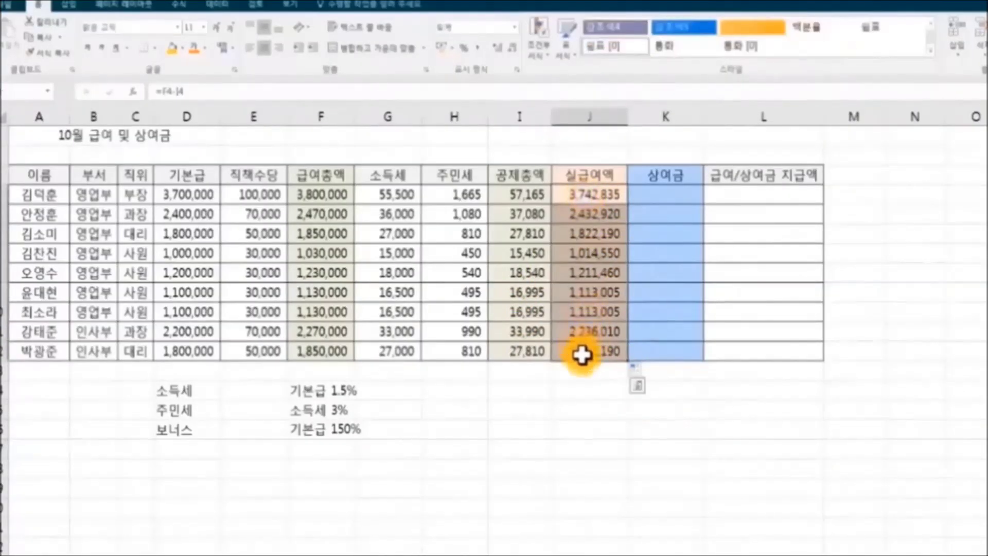
key("Delete")
left_click(635, 439)
Calculate the 실급여액 in J4 with IMSUB, using F4 as Inumber1 and I4 as Inumber2, and fill it down through J12.
left_click(579, 200)
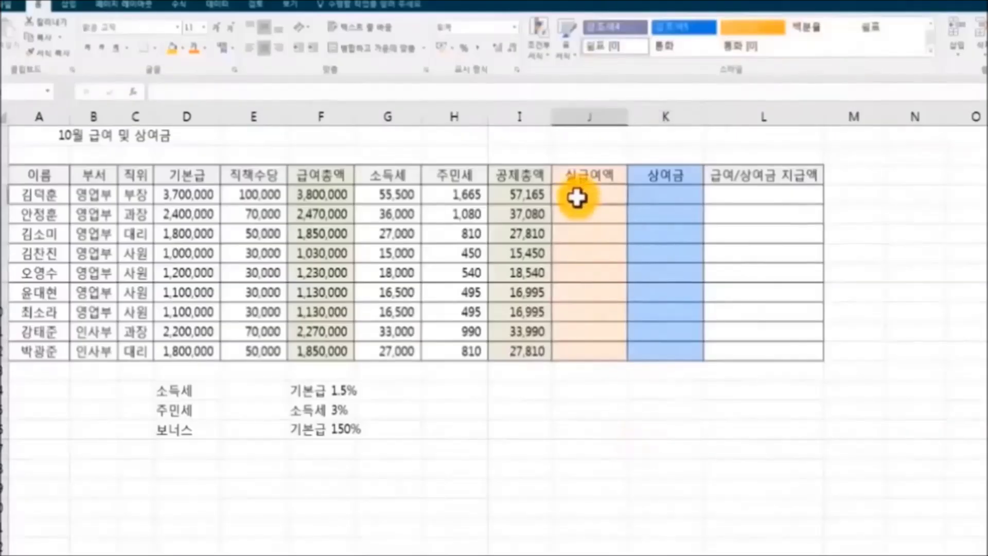
left_click(133, 92)
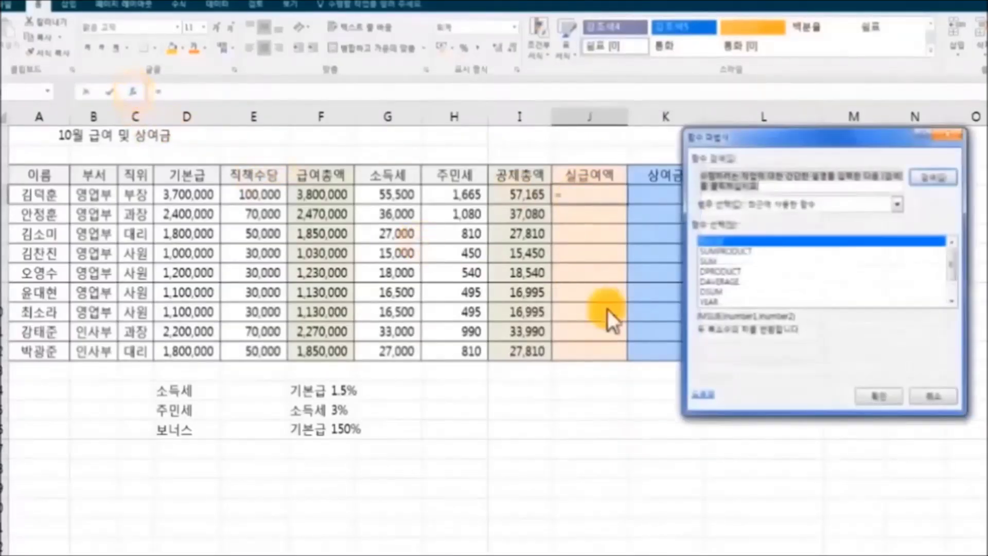
left_click(878, 396)
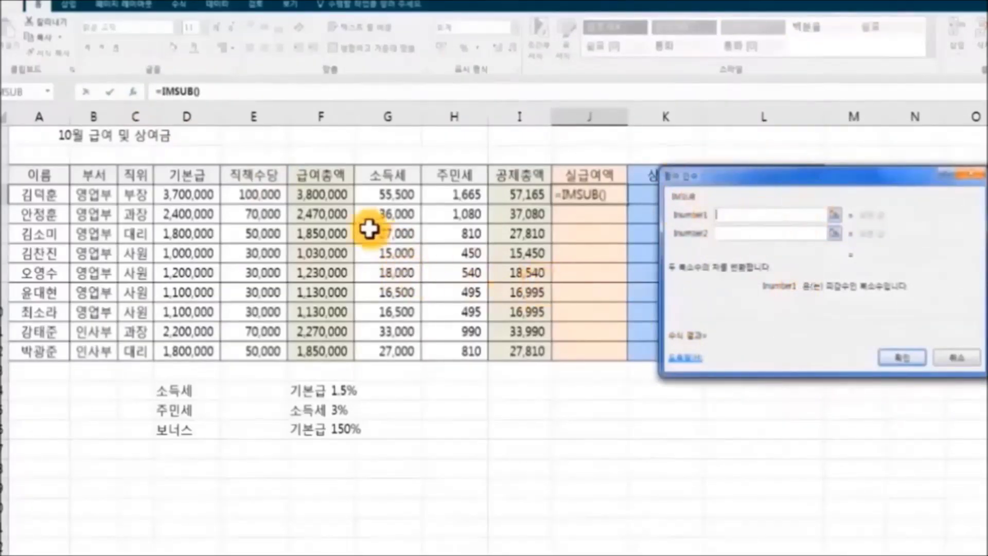
left_click(340, 197)
left_click(745, 234)
left_click(526, 194)
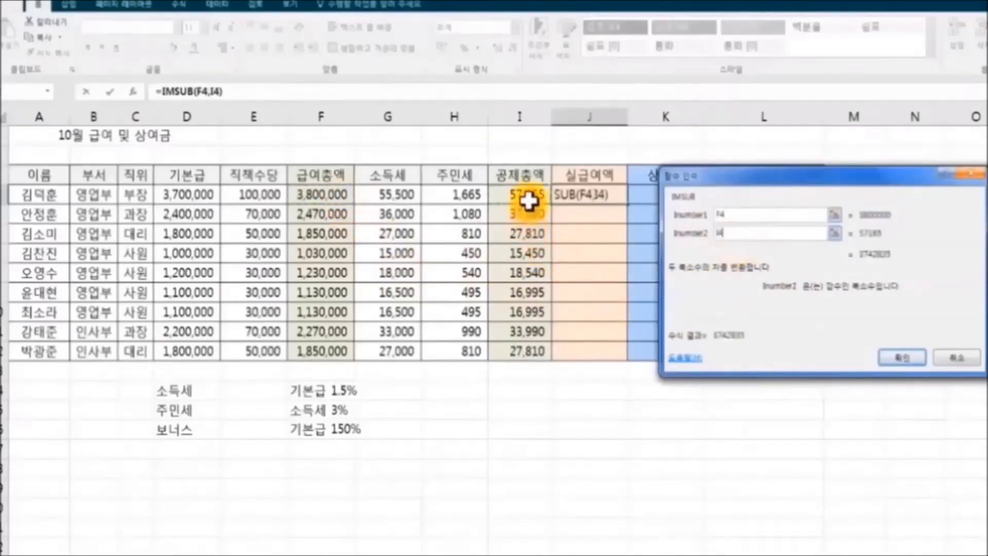
left_click(902, 358)
left_click_drag(627, 204, 635, 363)
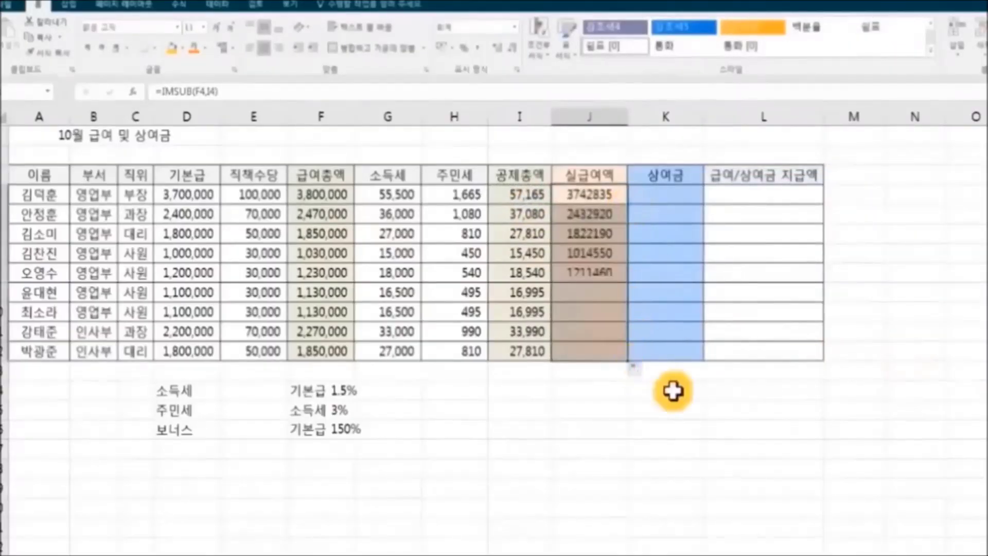
left_click(806, 451)
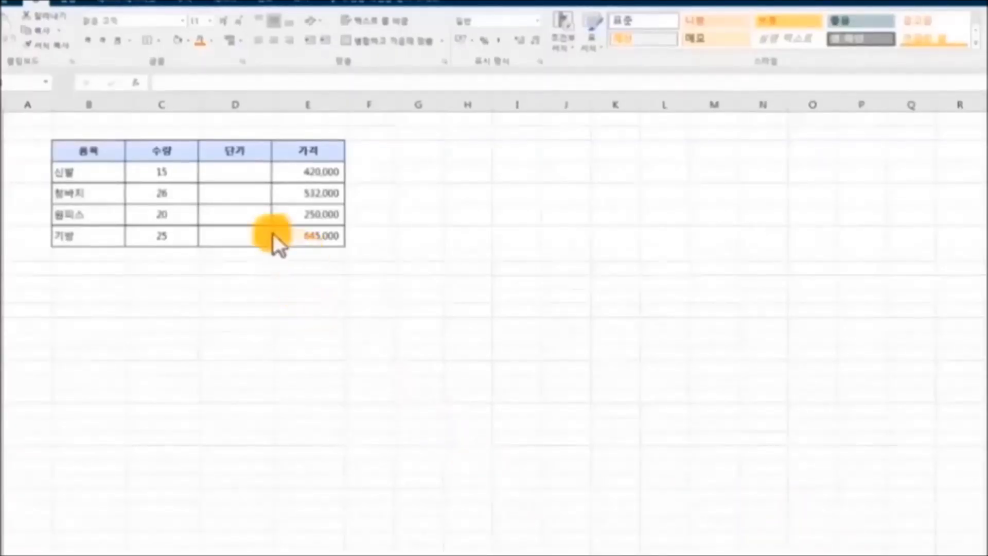
Calculate the 단가 in D4 with =E4/C4 and fill the formula down through D7.
left_click(311, 173)
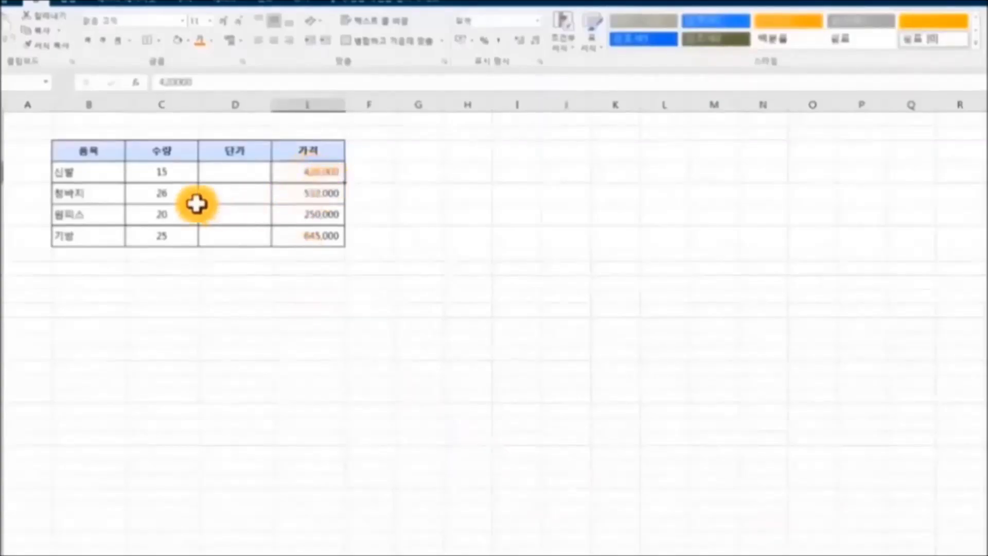
left_click(163, 170)
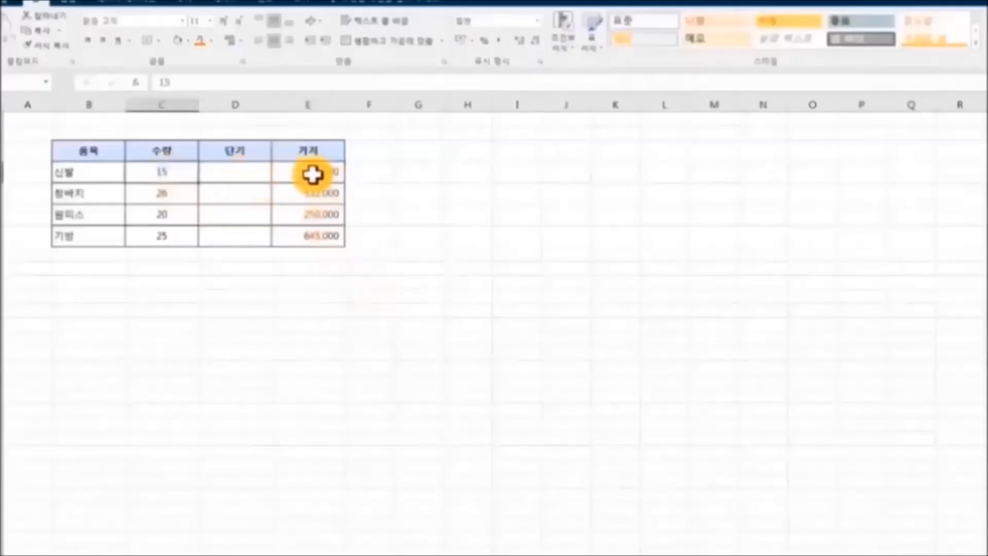
left_click(243, 169)
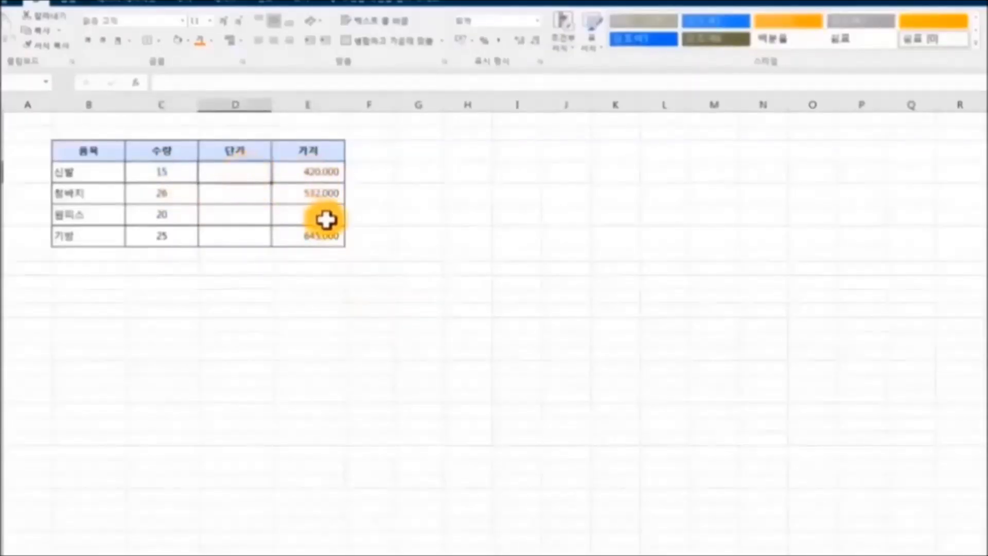
type("=")
left_click(297, 174)
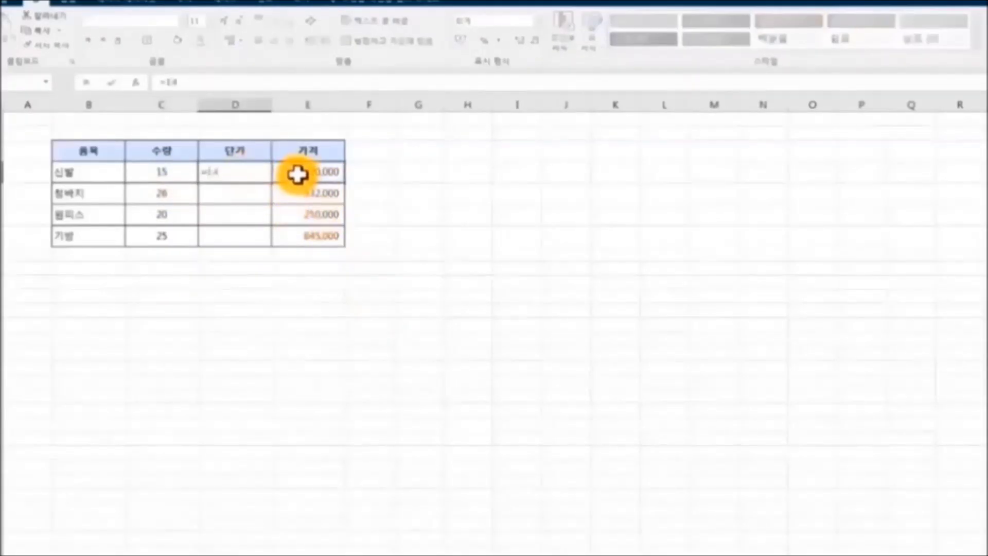
type("/")
left_click(169, 173)
key("Return")
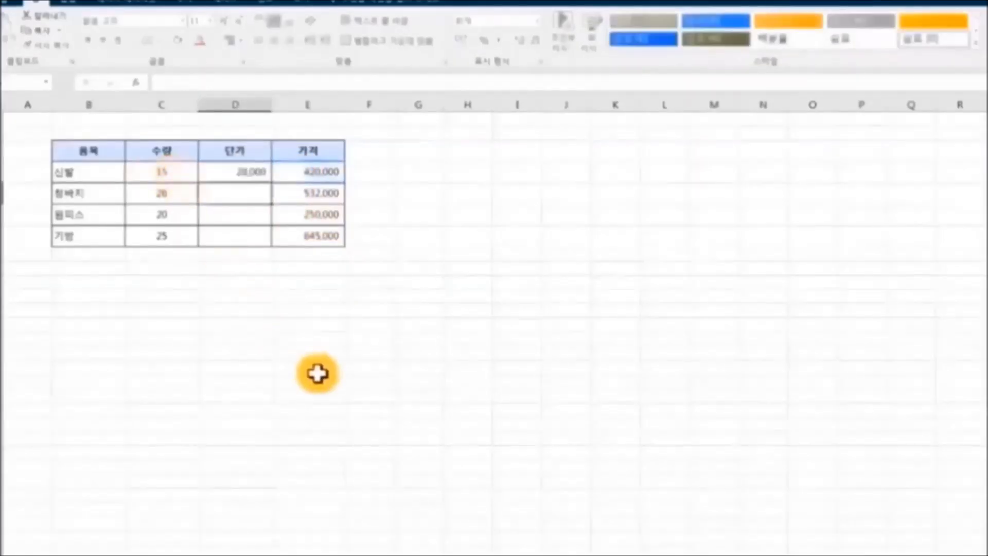
left_click(251, 171)
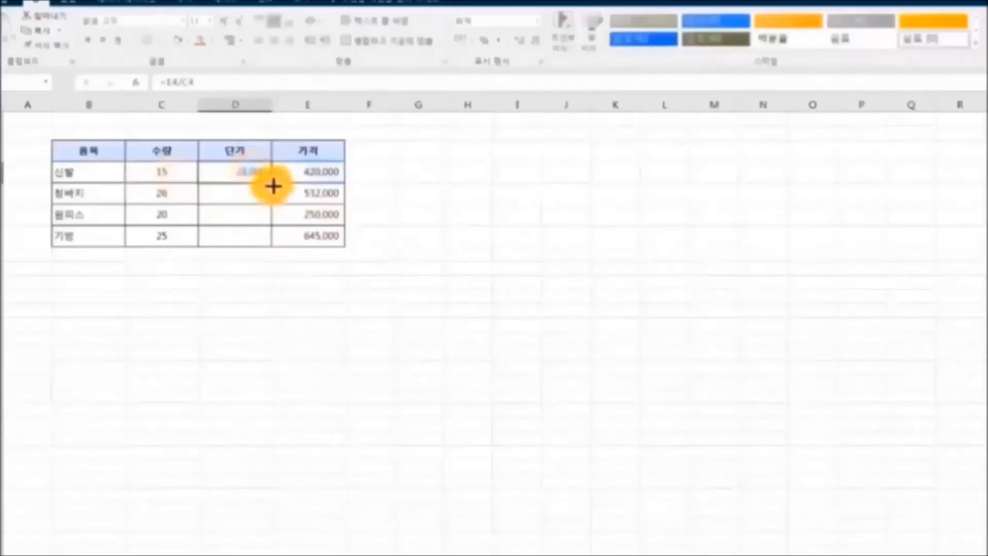
left_click_drag(271, 184, 276, 247)
left_click(449, 338)
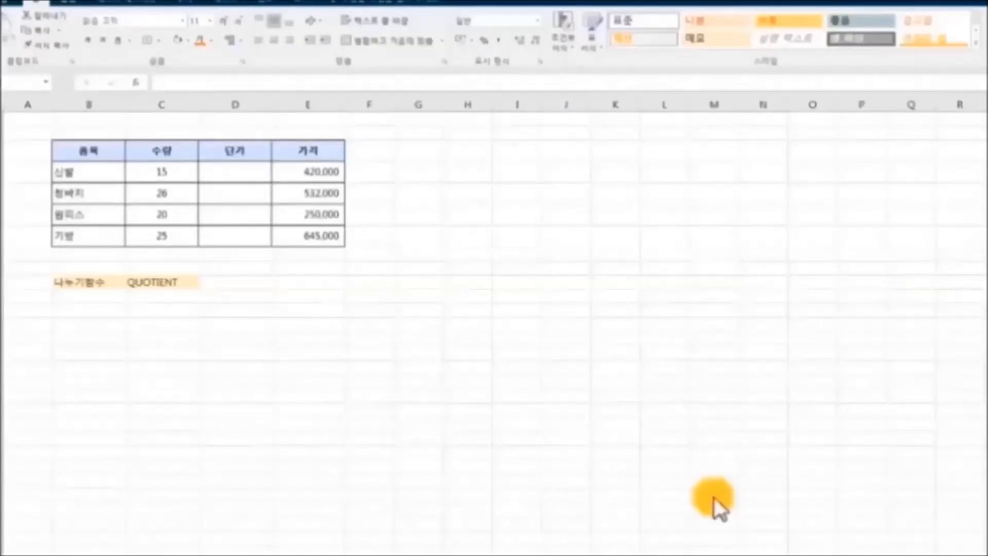
Calculate the 신발 단가 in D4 with the QUOTIENT function, dividing price E4 by quantity C4.
left_click(169, 284)
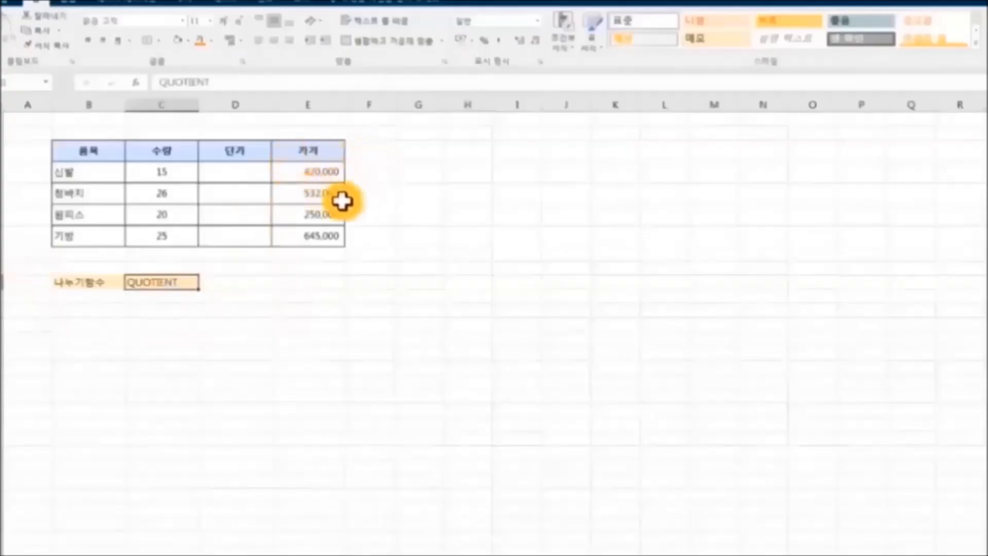
left_click(239, 177)
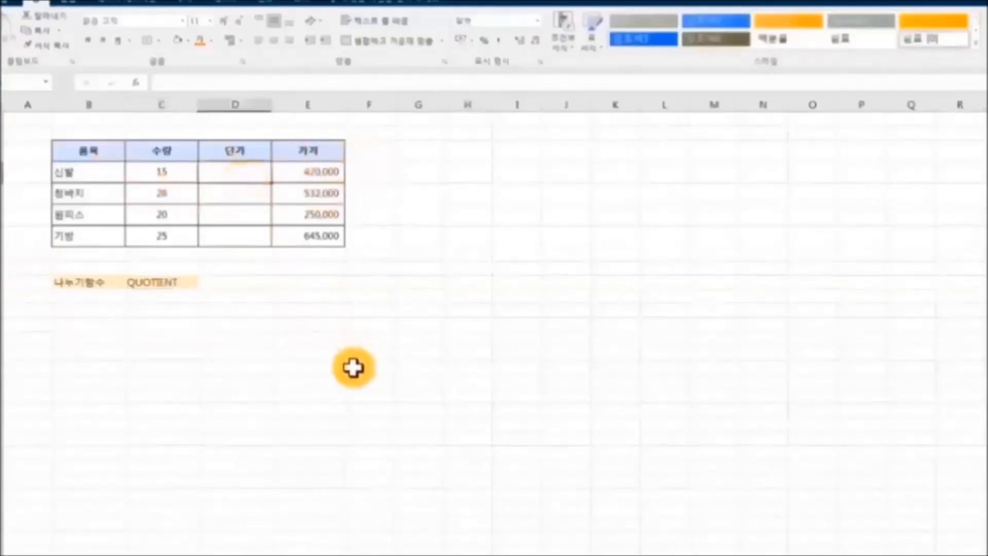
type("=")
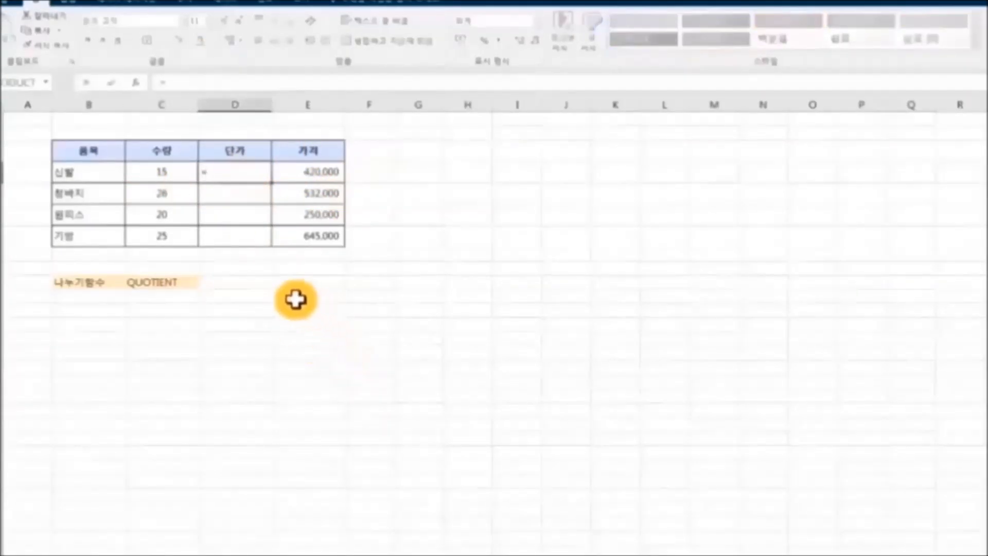
type("Q")
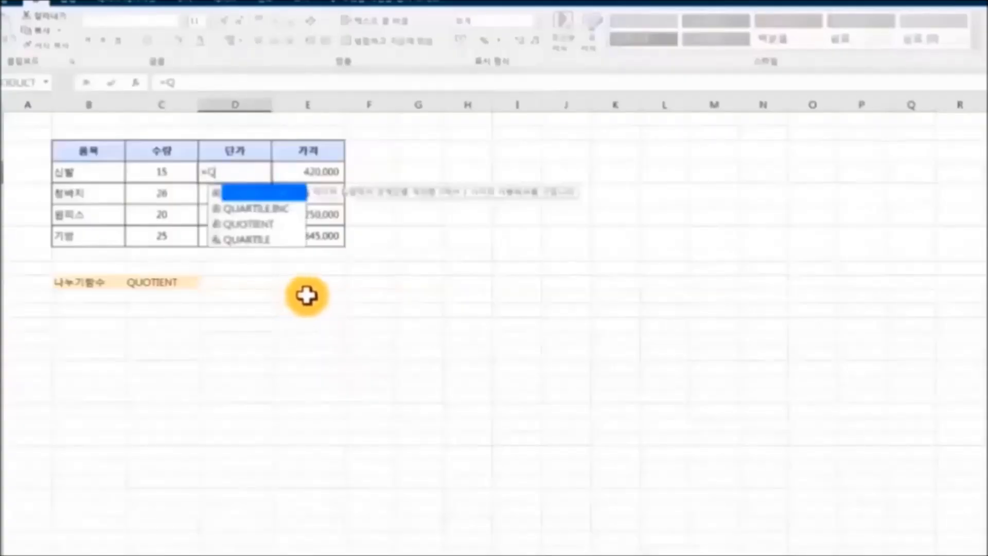
left_click(282, 223)
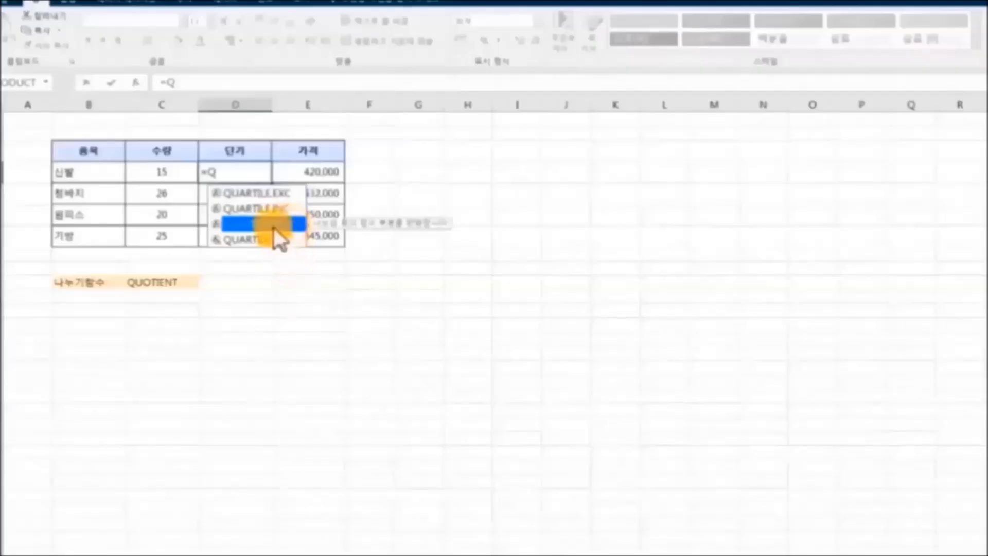
double_click(273, 227)
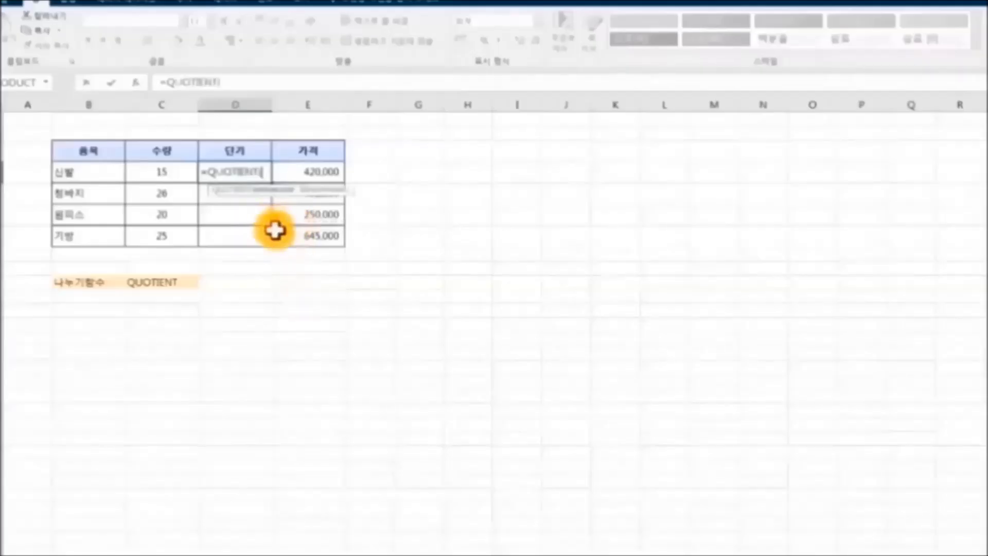
left_click(311, 175)
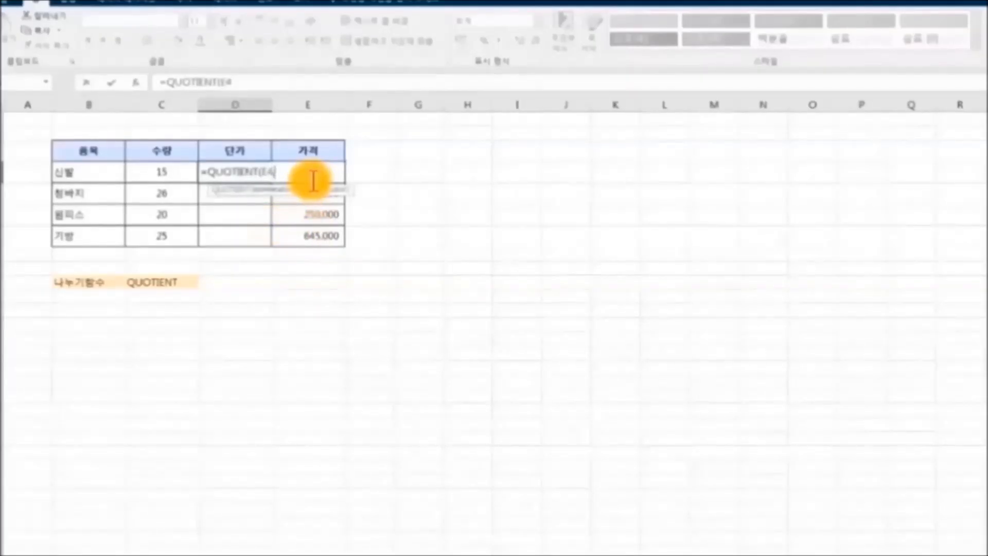
type(",")
left_click(149, 175)
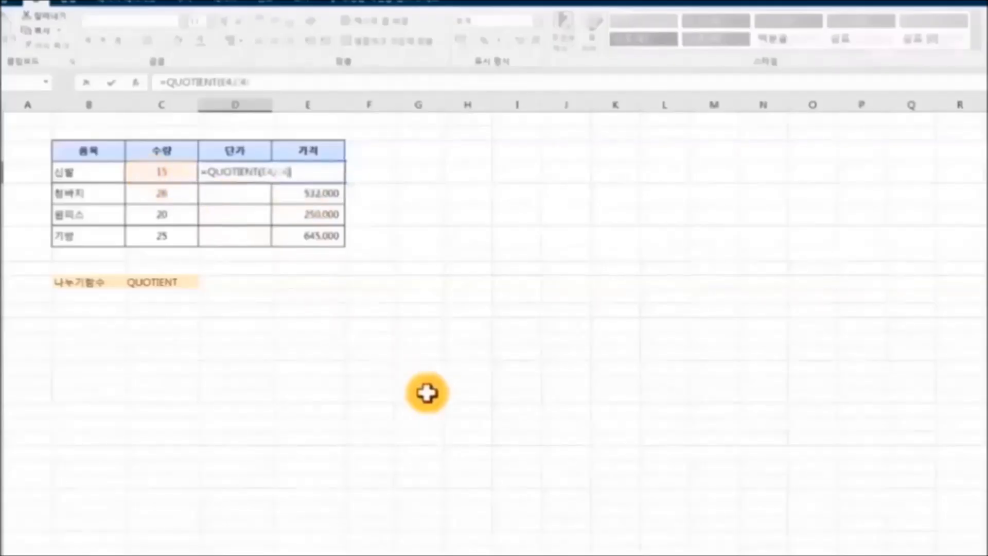
key("Return")
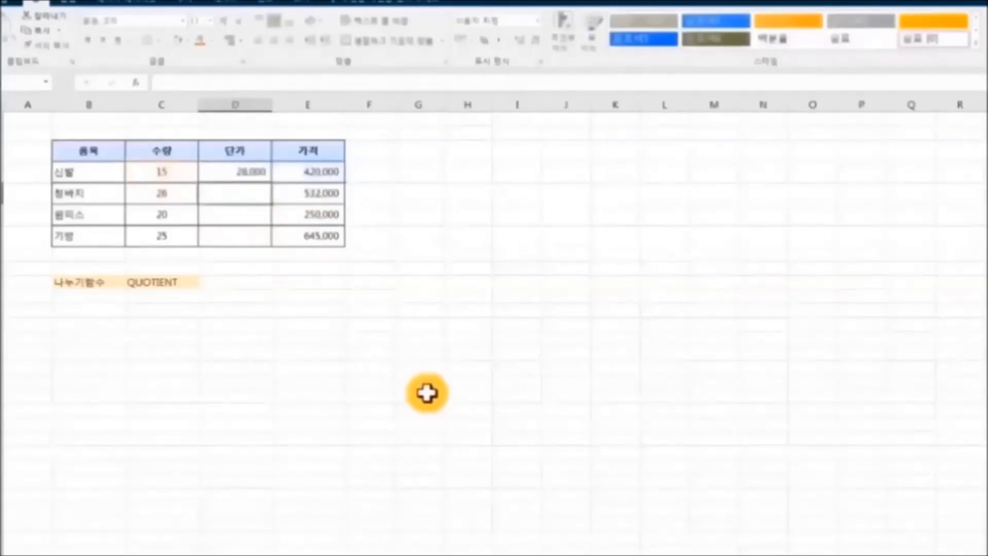
Fill the QUOTIENT formula from D4 down through D7 and show the 단가 values with two decimal places.
left_click(238, 175)
left_click_drag(271, 182, 274, 243)
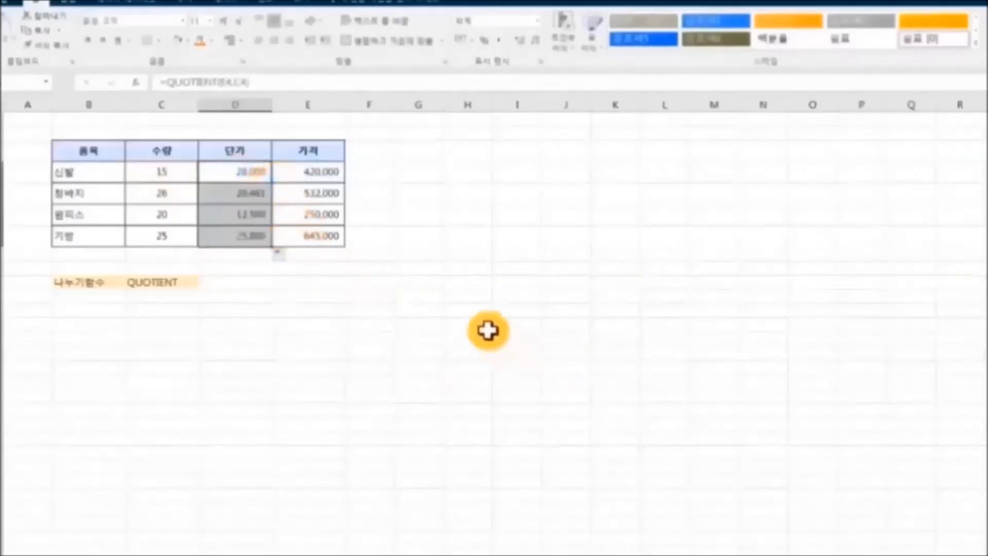
left_click(520, 46)
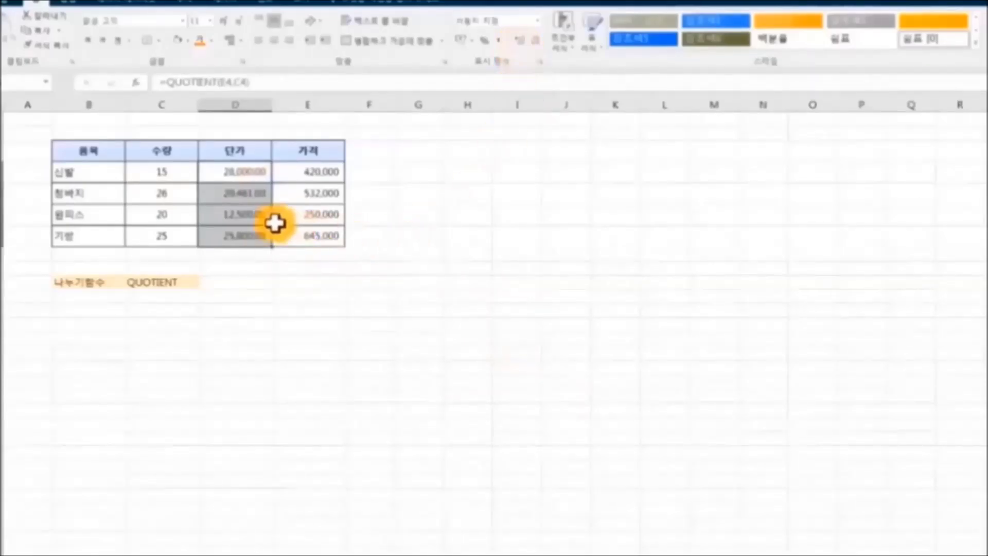
left_click(397, 321)
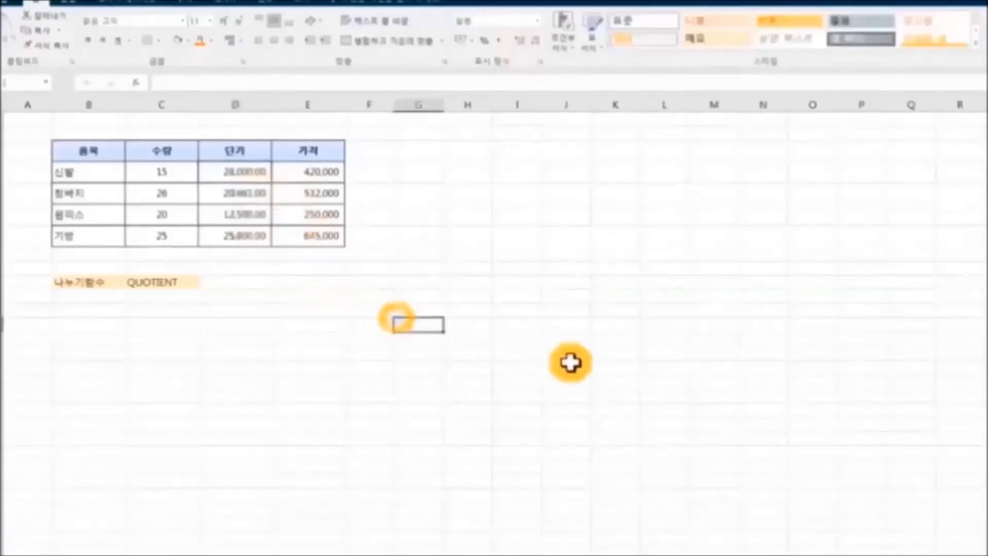